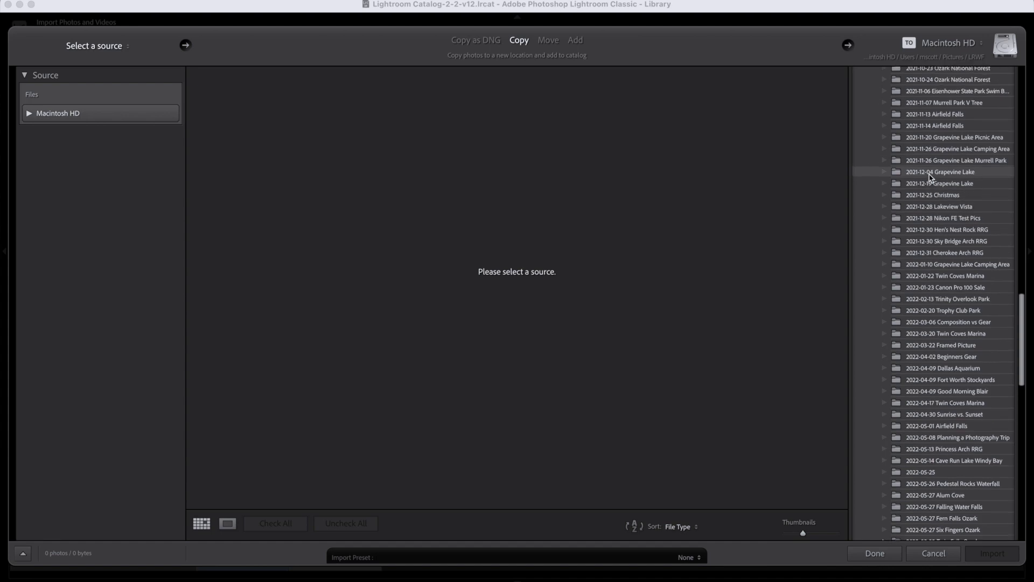
Step: Examine the dated and titled shoot folders inside the LRWF import destination
scroll(930, 177, "down", 5)
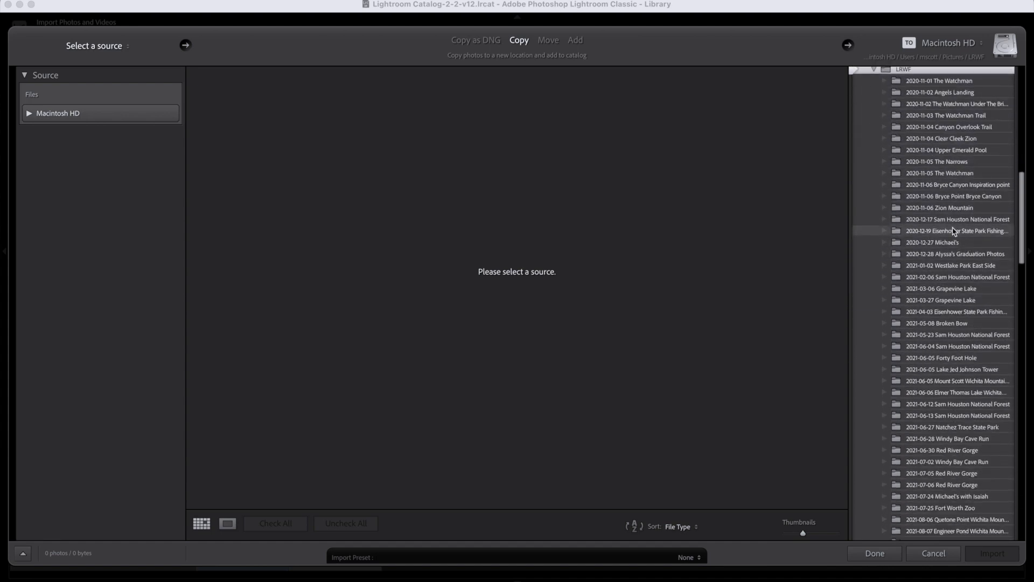
scroll(953, 231, "down", 1)
scroll(954, 232, "down", 4)
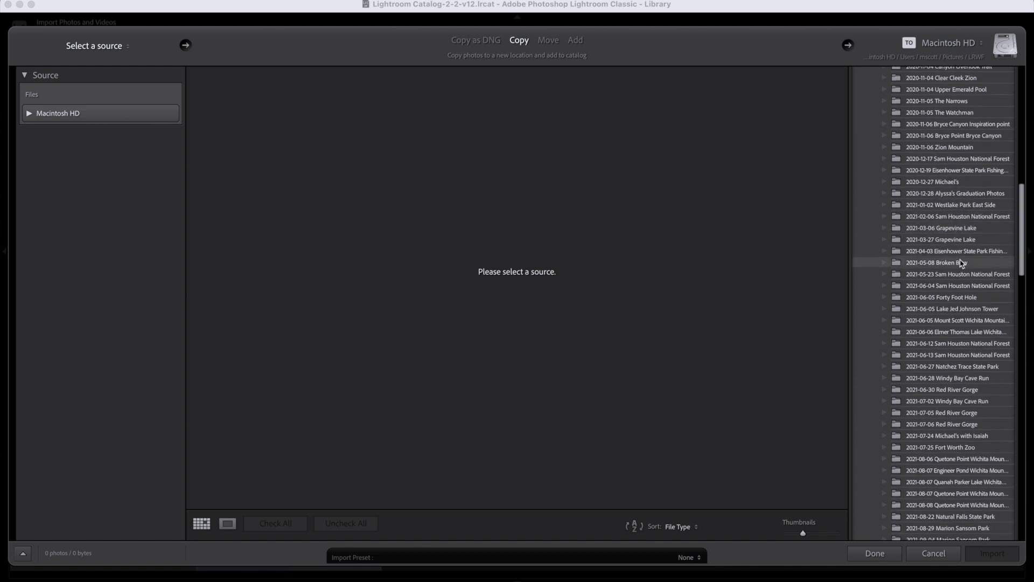
scroll(962, 262, "down", 5)
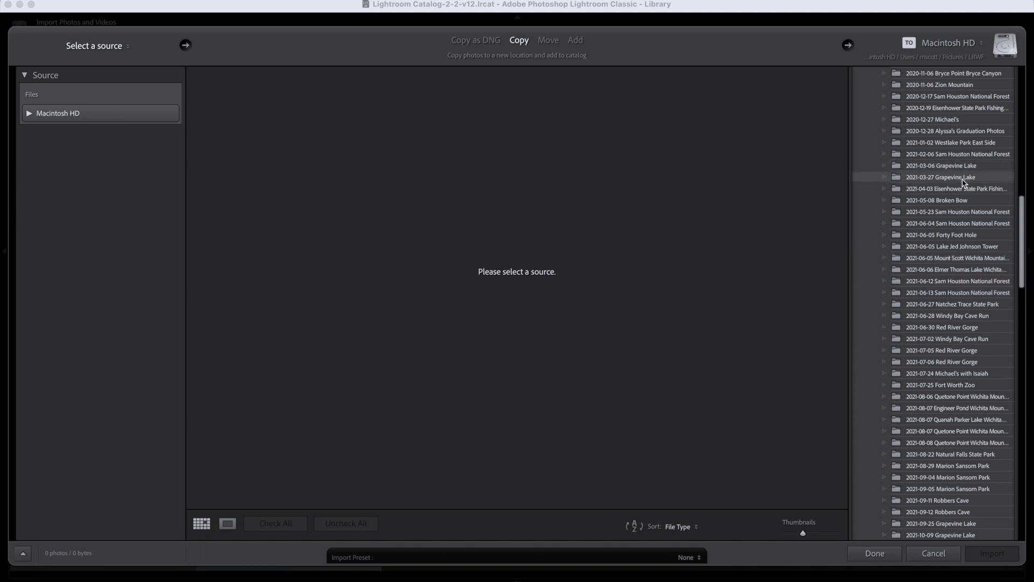
scroll(963, 183, "down", 10)
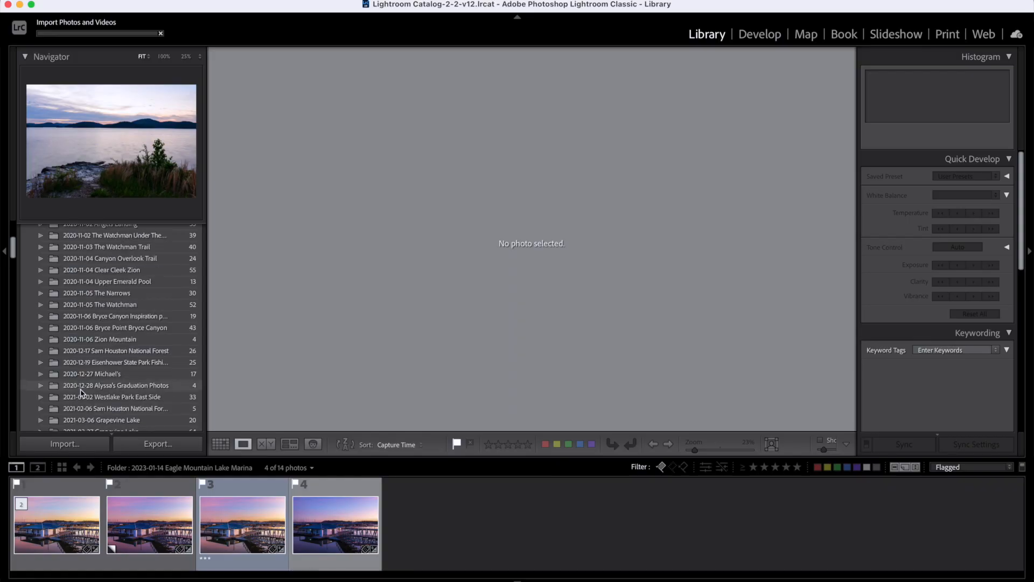
Step: Look at the Develop module briefly and return to the Library module
scroll(83, 392, "up", 5)
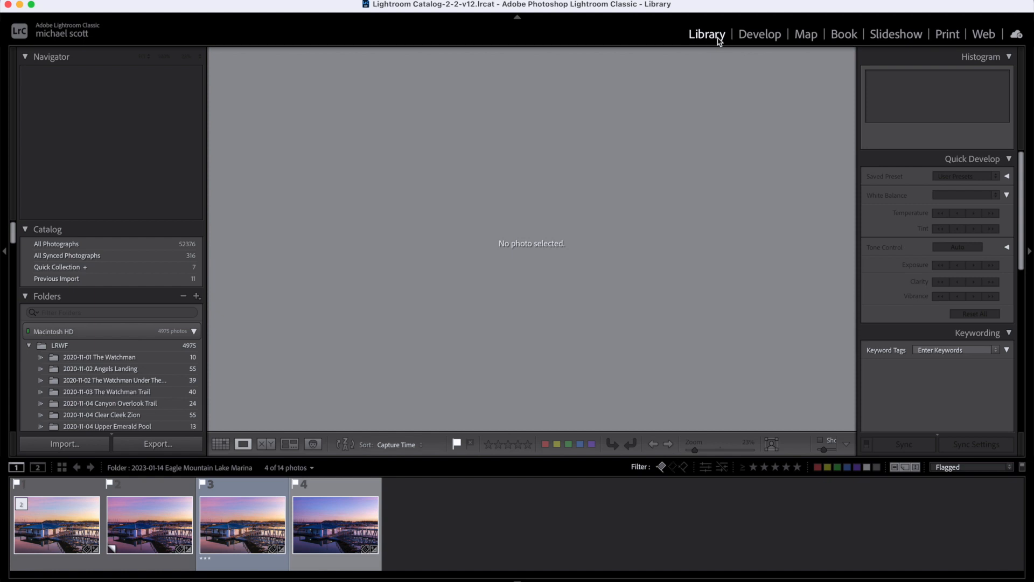
left_click(760, 36)
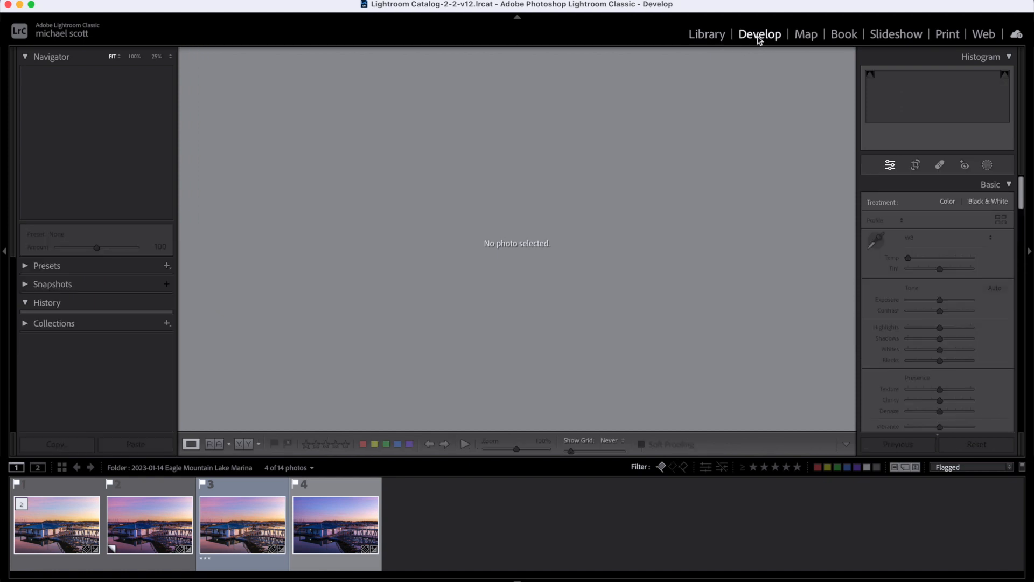
left_click(708, 35)
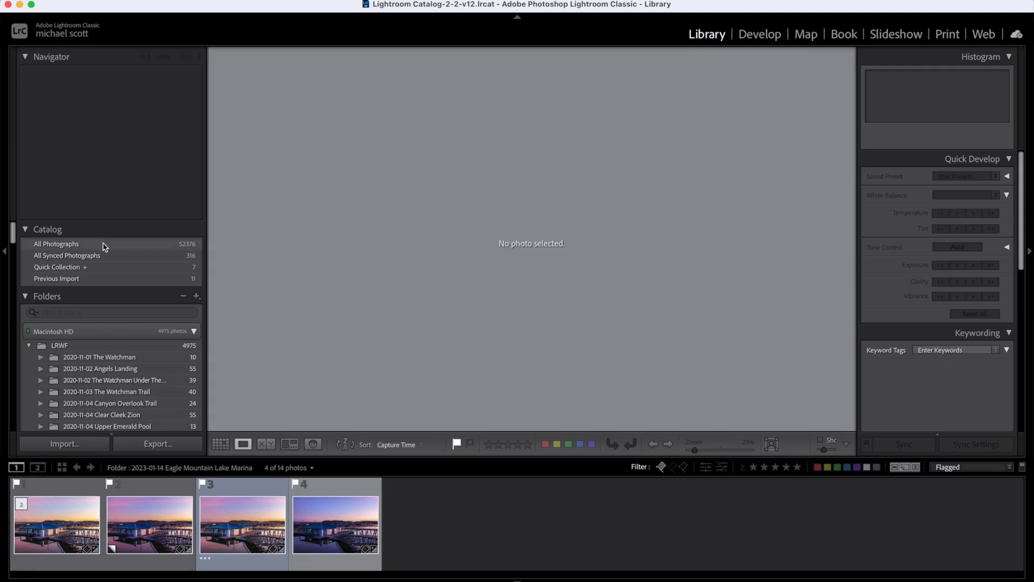
Step: Find the 2022-08-20 Twin Coves Marina folder inside LRWF and display its photos
scroll(131, 348, "down", 5)
scroll(132, 348, "down", 15)
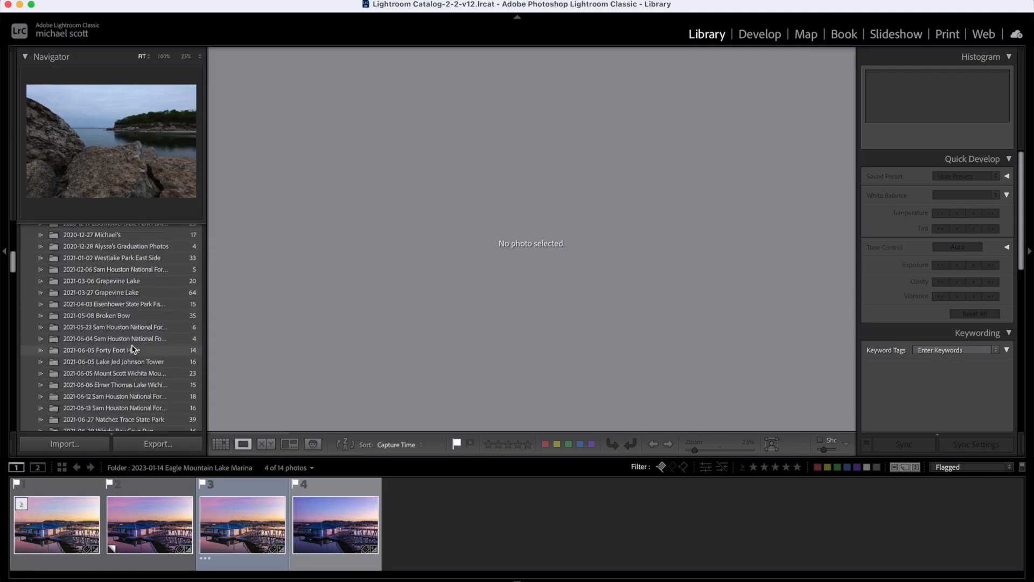
scroll(131, 348, "down", 15)
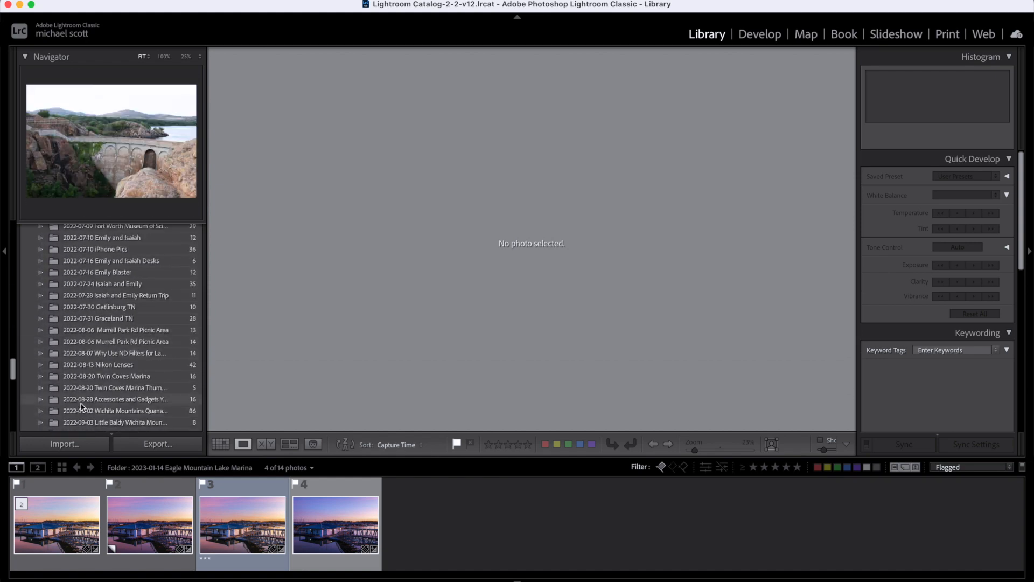
left_click(97, 377)
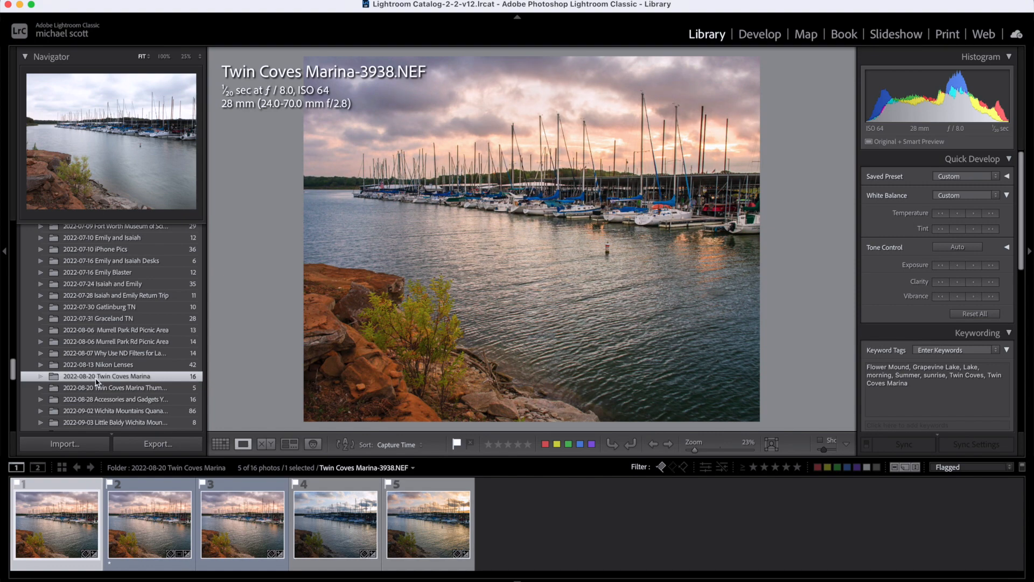
Step: Open the 2023-01-14 Eagle Mountain Lake Marina folder and display the original Eagle Mountain Lake Marina-4578.NEF
scroll(100, 388, "down", 10)
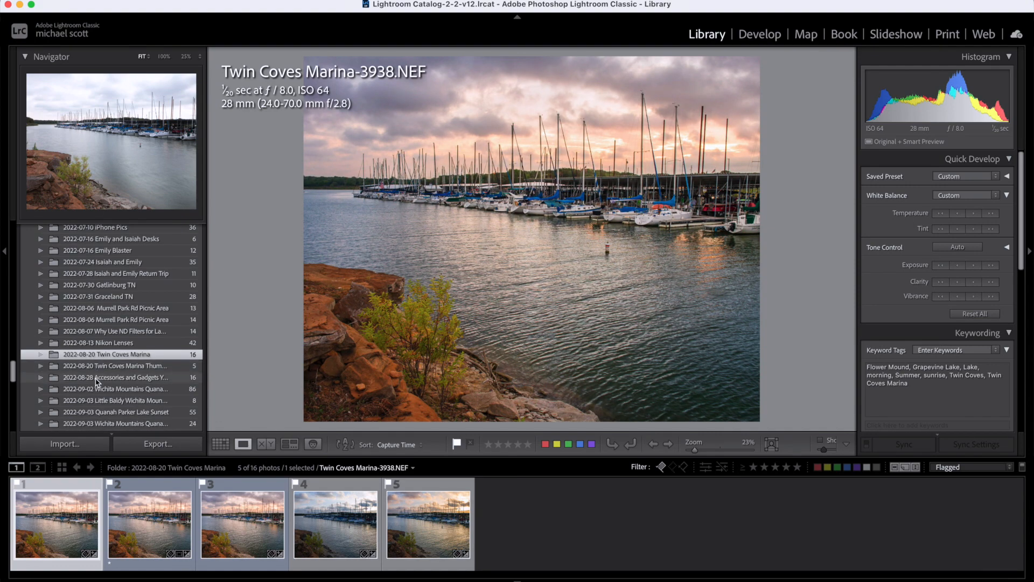
scroll(105, 401, "up", 3)
scroll(114, 344, "up", 15)
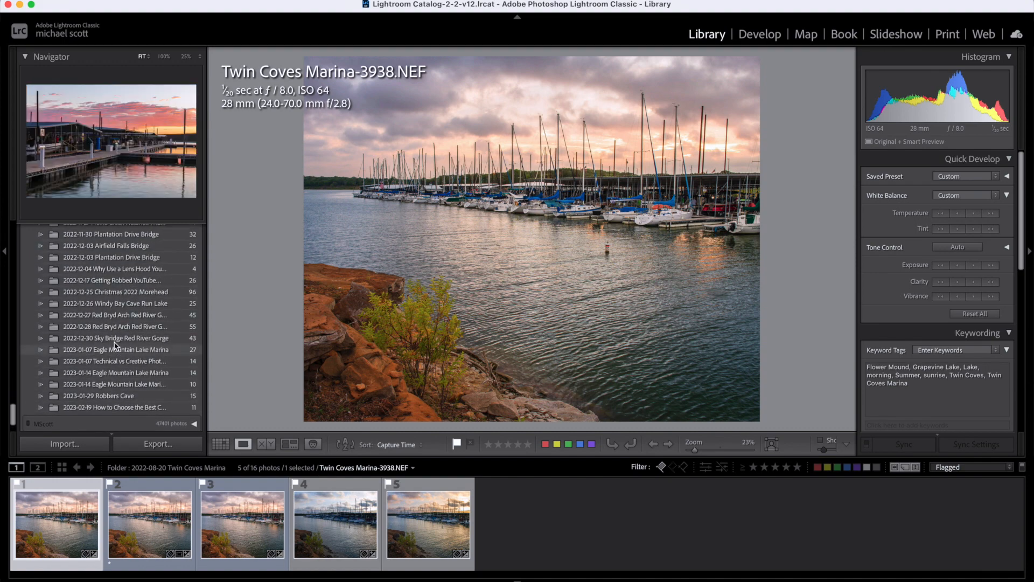
scroll(115, 345, "up", 1)
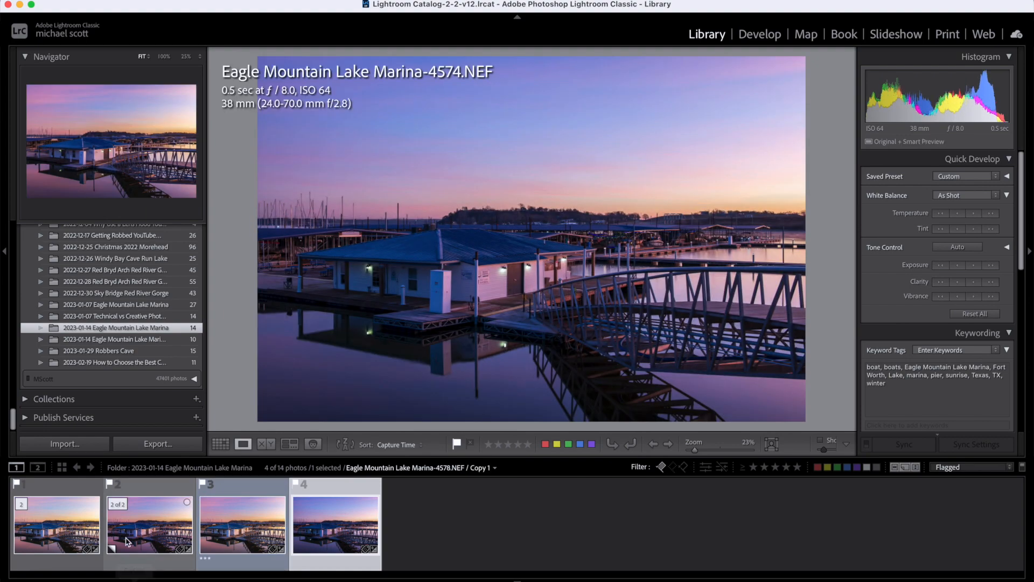
left_click(67, 520)
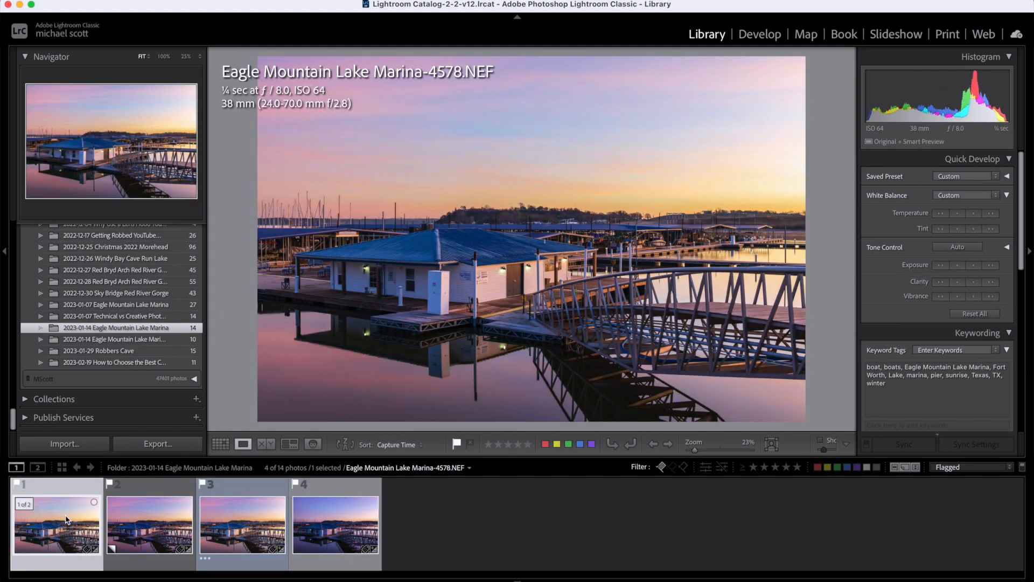
Step: Turn off the Flagged filter so the filmstrip includes every photo in the Eagle Mountain Lake Marina folder
left_click(984, 467)
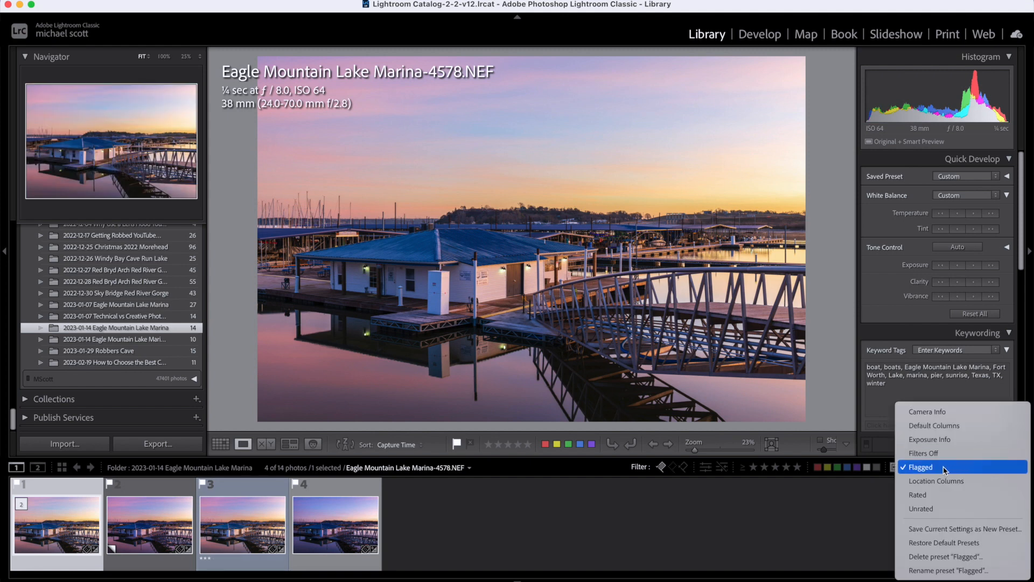
left_click(929, 454)
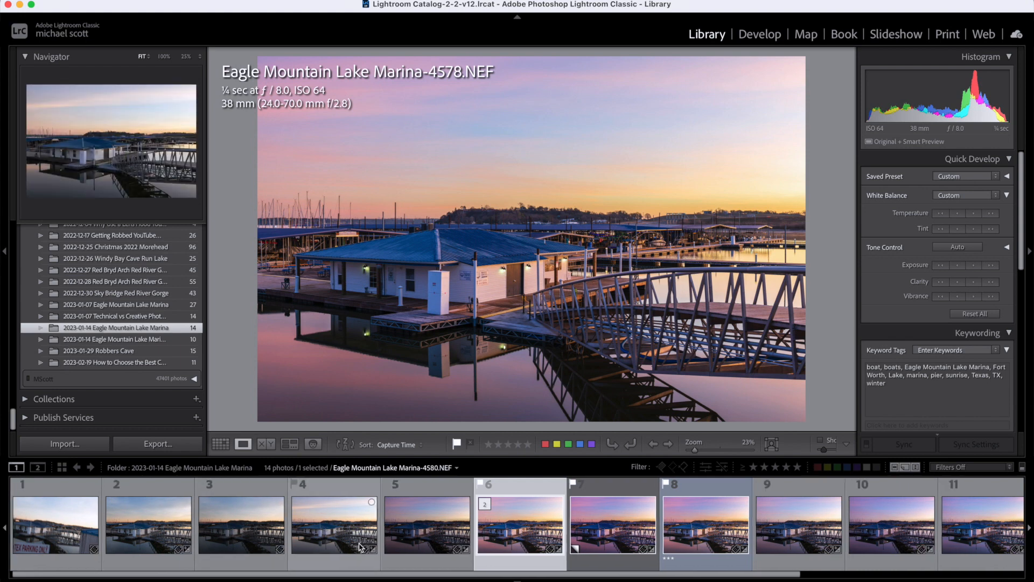
scroll(360, 546, "right", 3)
key("super+apostrophe")
scroll(358, 546, "left", 3)
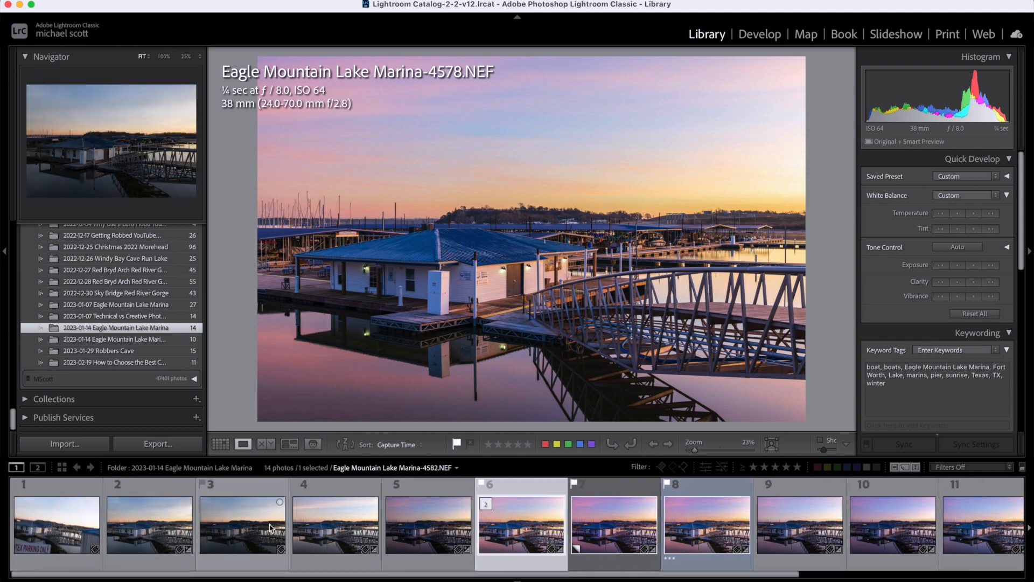
Step: Review the first photos of the folder one by one and compare Eagle Mountain Lake Marina-4579.NEF with 4578
left_click(345, 523)
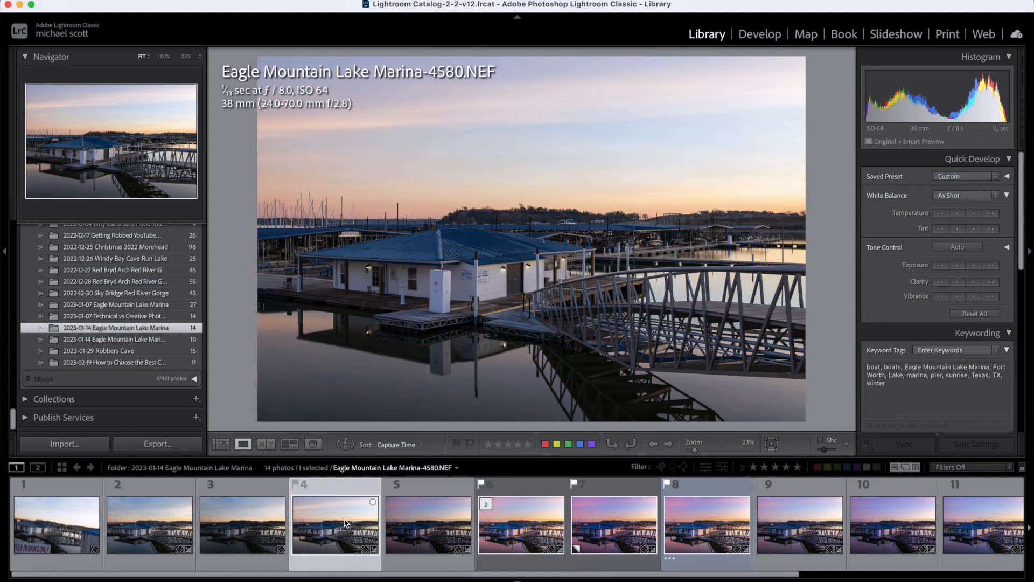
left_click(44, 538)
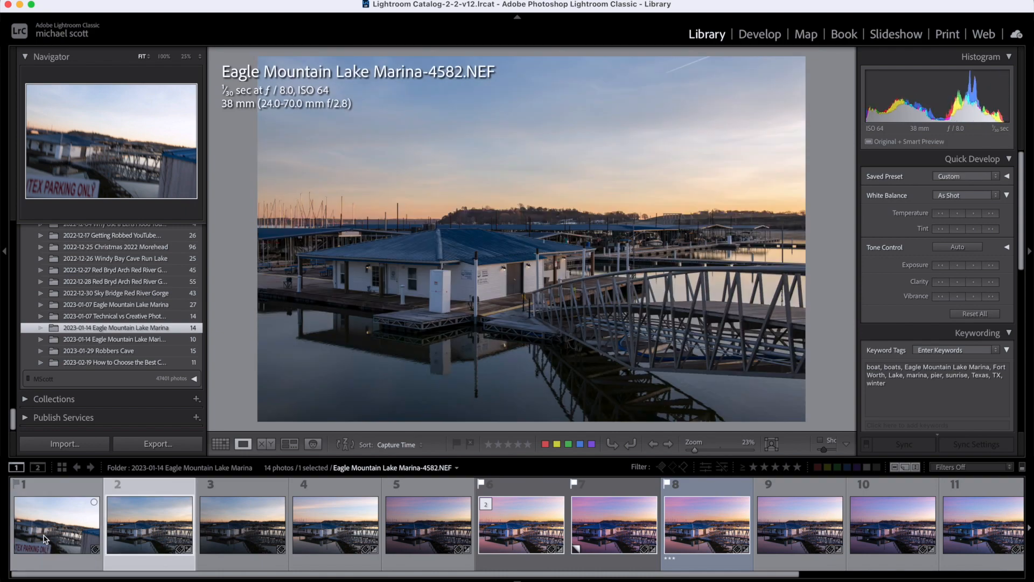
key("Right")
key("Right")
key("Right")
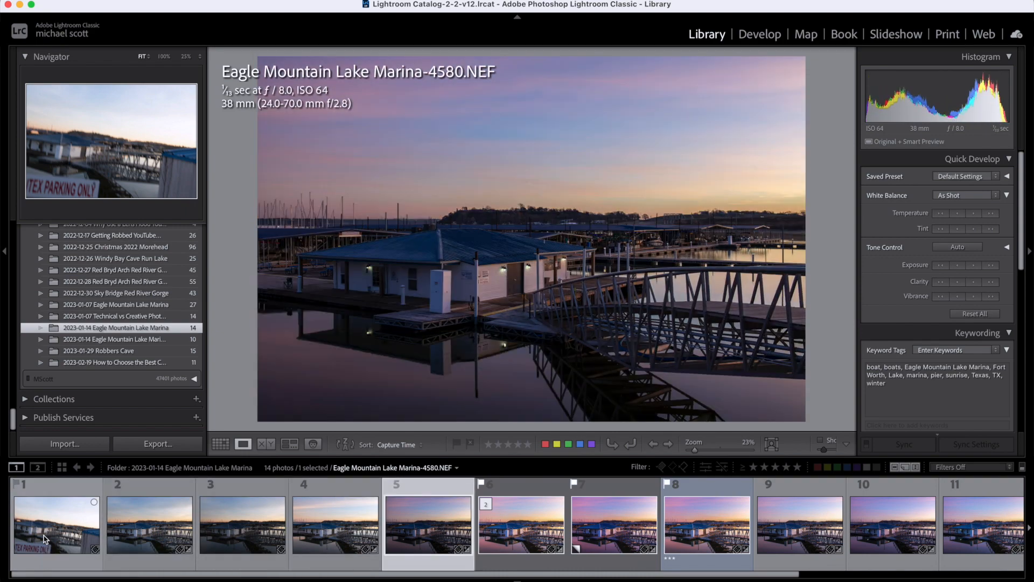
key("Right")
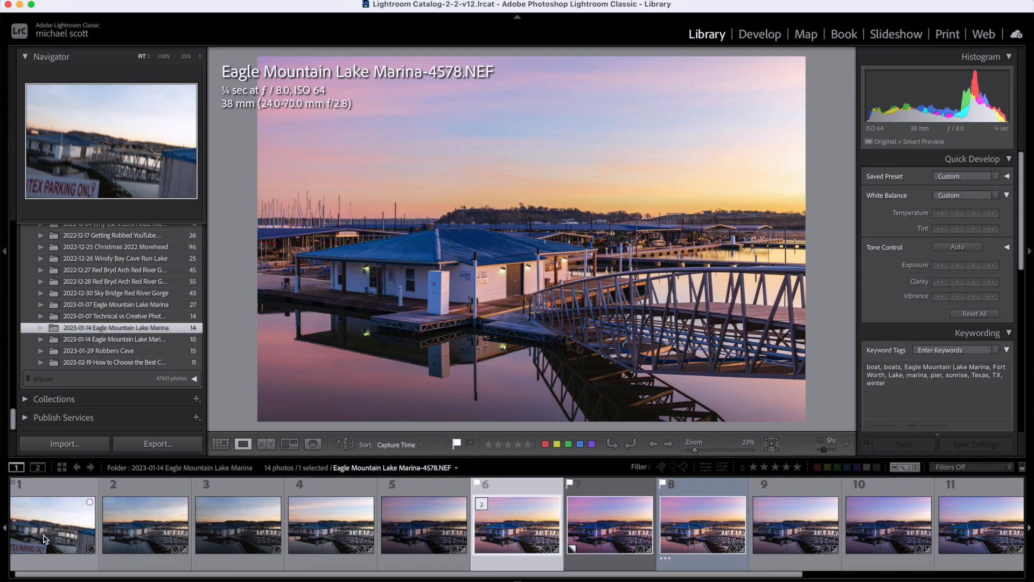
key("Left")
key("Right")
key("Left")
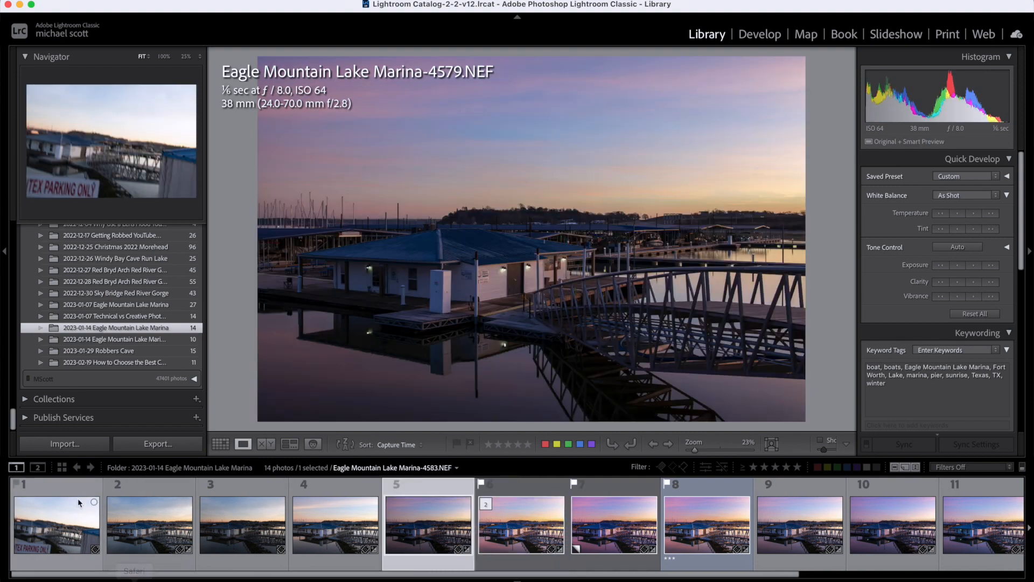
Step: Inspect Eagle Mountain Lake Marina-4579.NEF at 100% around the building, railing and boat docks, then return to the fitted view
left_click(528, 226)
scroll(522, 281, "down", 5)
scroll(521, 280, "down", 5)
scroll(521, 281, "right", 5)
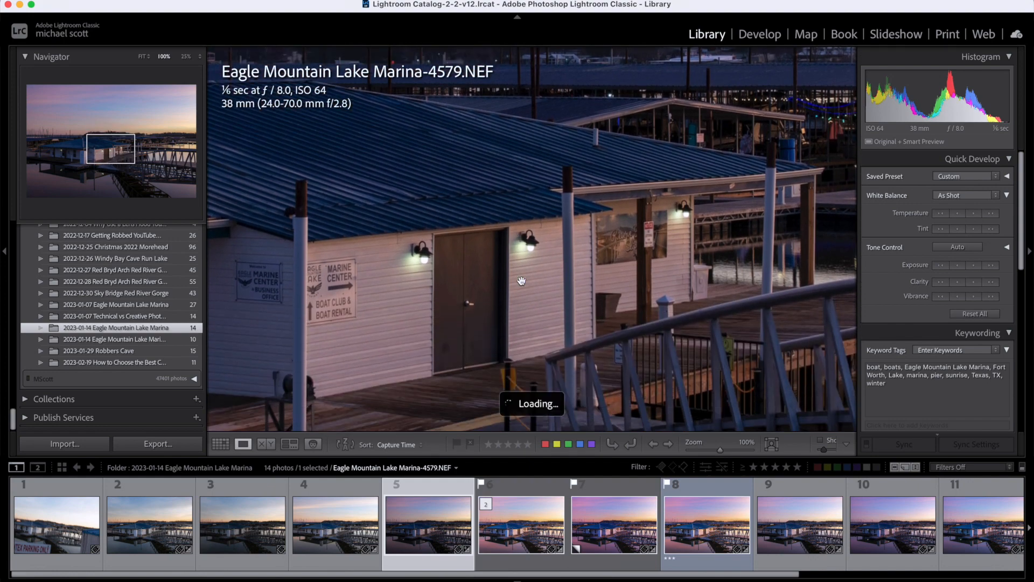
scroll(534, 348, "down", 5)
scroll(533, 347, "left", 2)
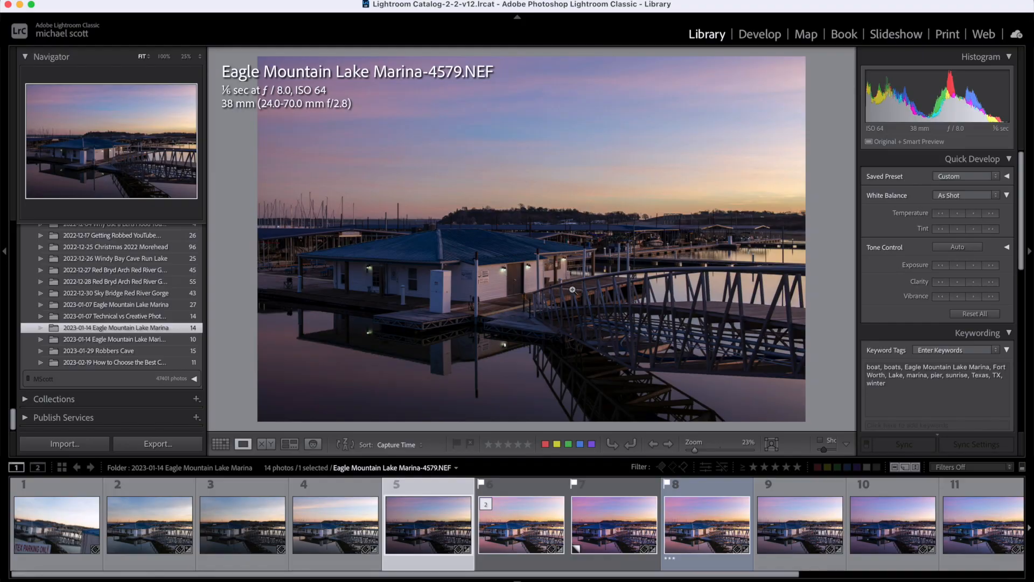
left_click(560, 289)
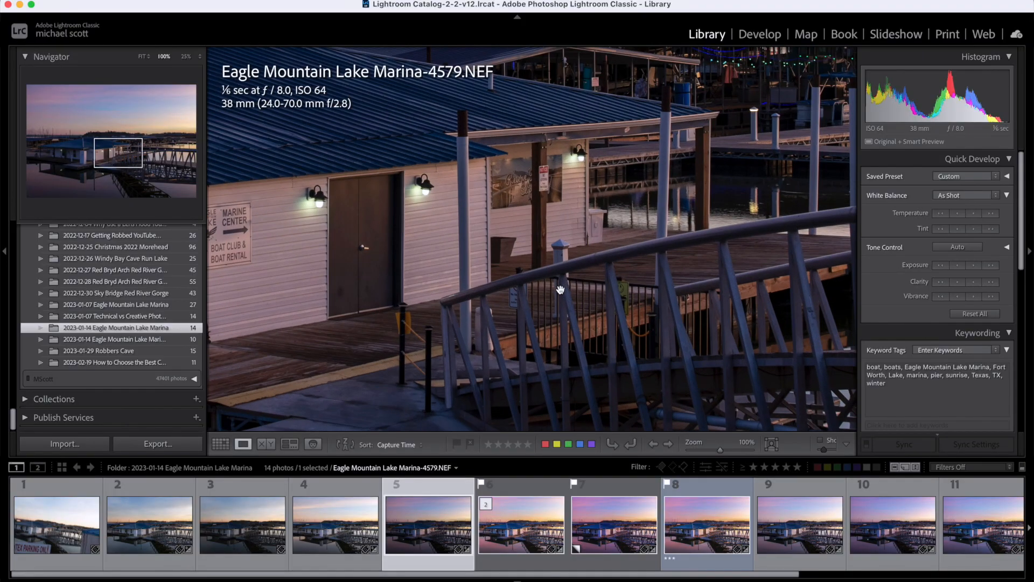
scroll(560, 289, "up", 4)
scroll(560, 289, "right", 6)
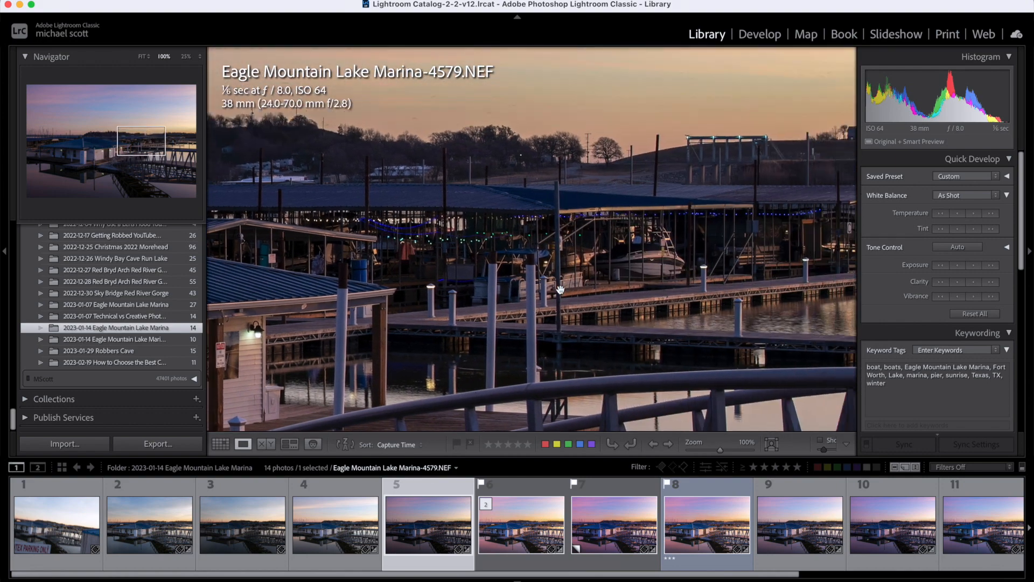
left_click(560, 290)
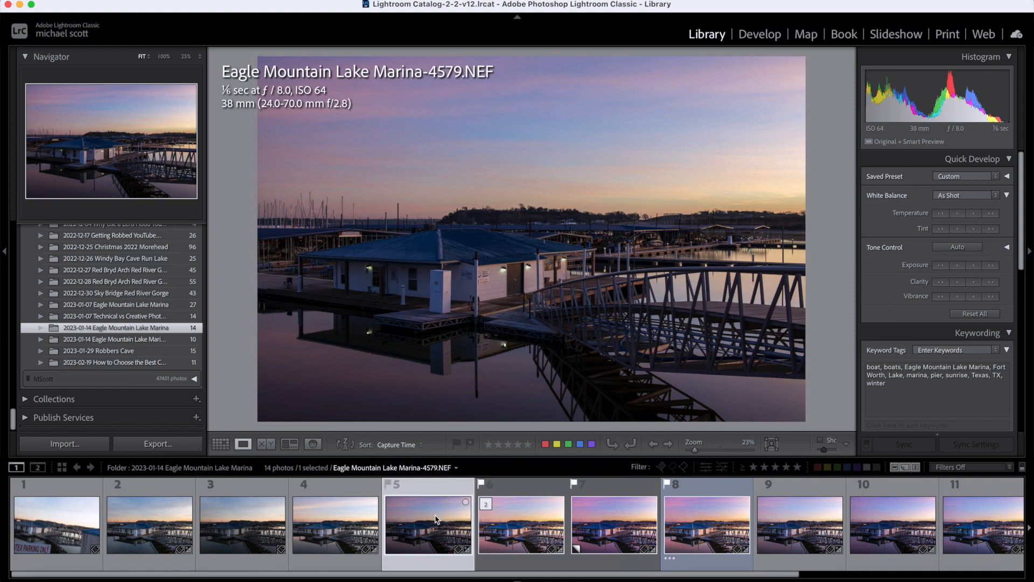
Step: Flag Eagle Mountain Lake Marina-4579.NEF as a pick and compare it with the original 4578 photo
key("Right")
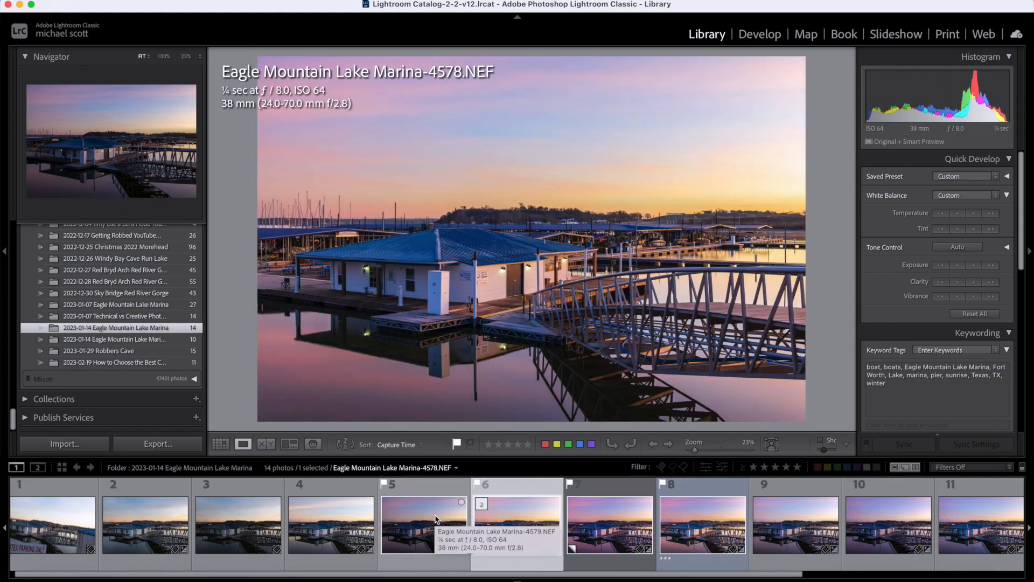
left_click(423, 527)
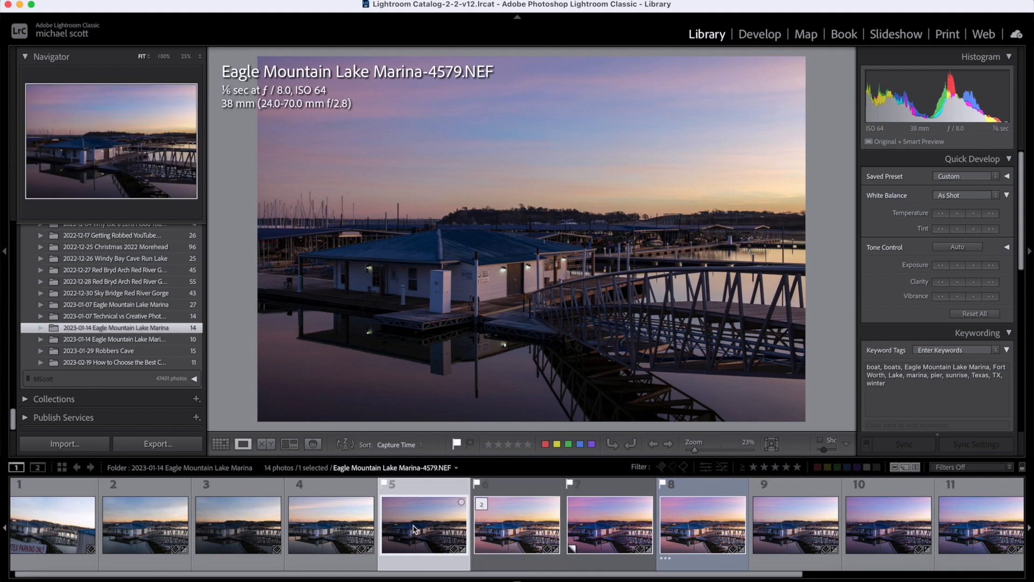
left_click(523, 529)
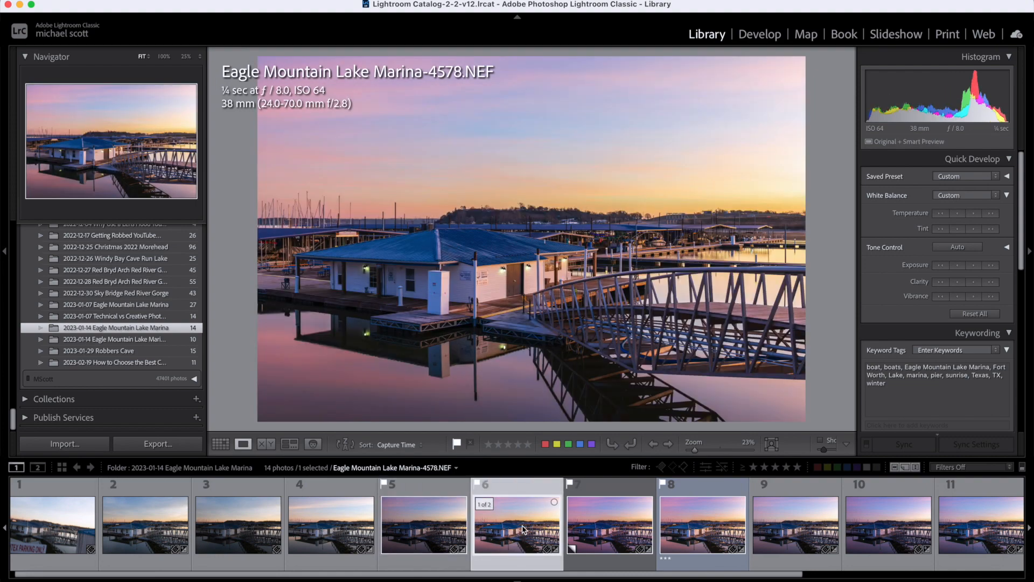
Step: Remove the pick flag from Eagle Mountain Lake Marina-4579.NEF after viewing the virtual copy of 4578
key("Right")
key("Right")
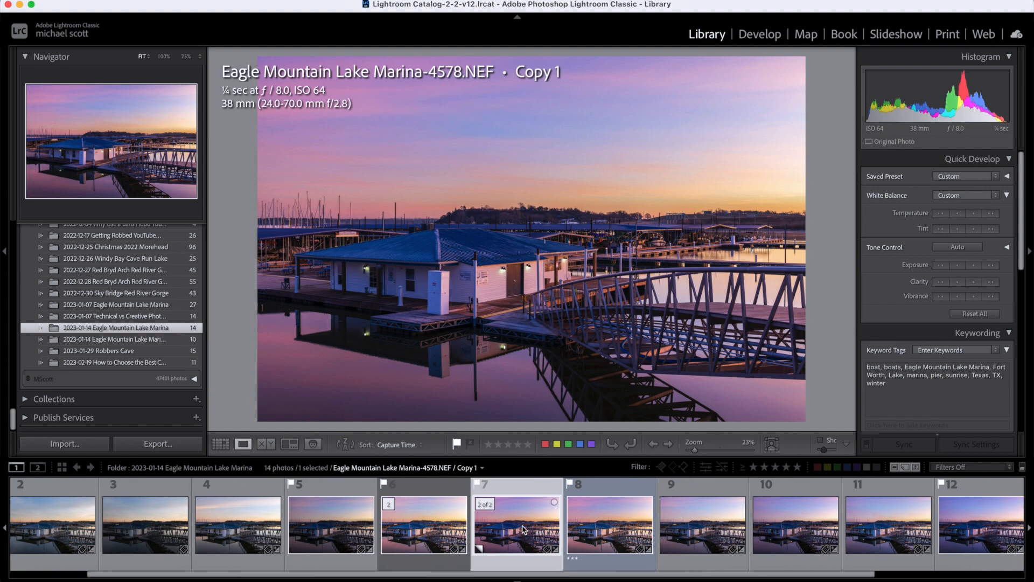
key("Left")
key("Left")
key("Left")
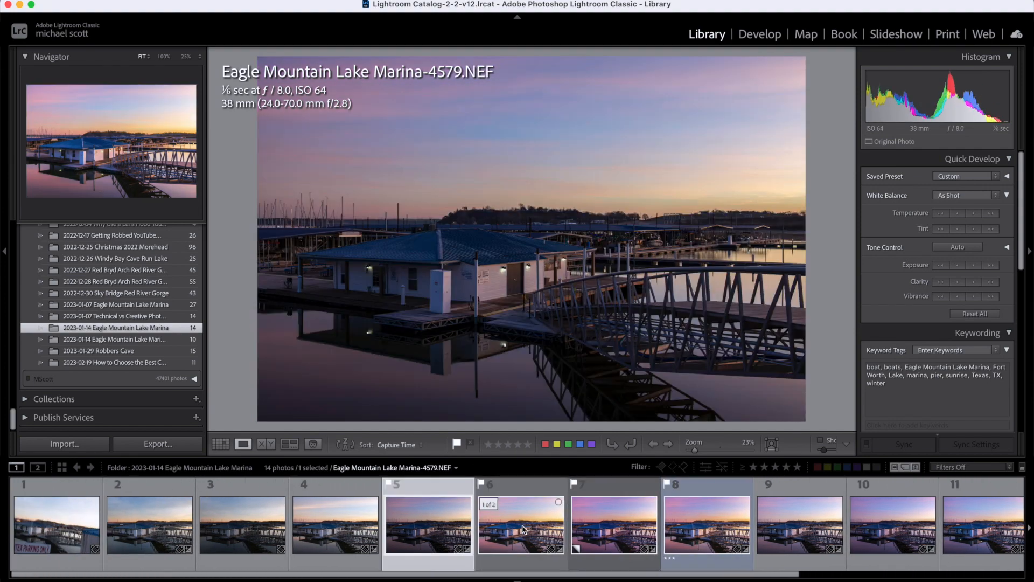
key("Right")
Step: Review the remaining photos in the filmstrip through to Eagle Mountain Lake Marina-4572.NEF
key("Right")
key("Right")
key("Right")
key("Right")
key("Right")
key("Right")
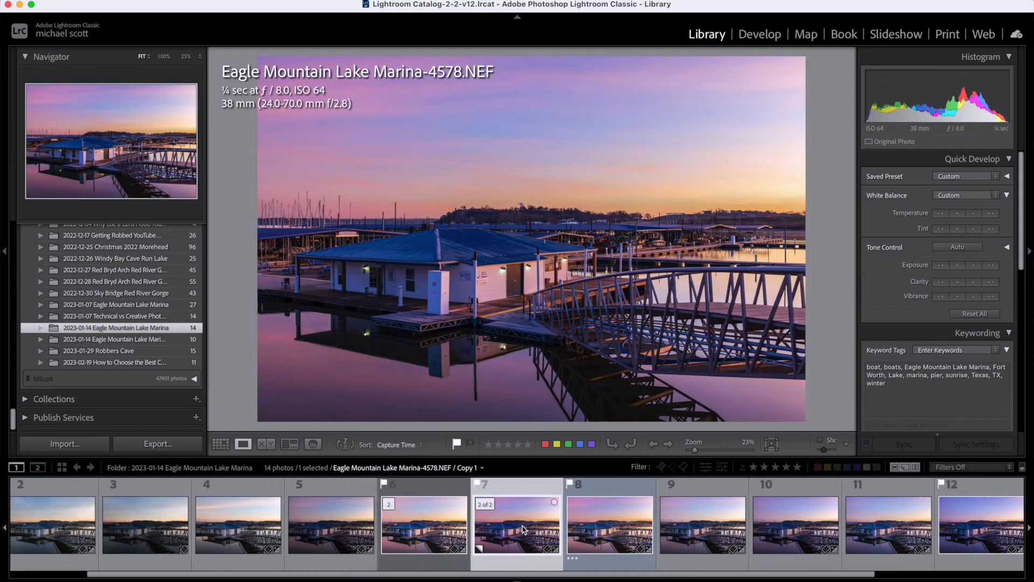
key("Right")
key("Right")
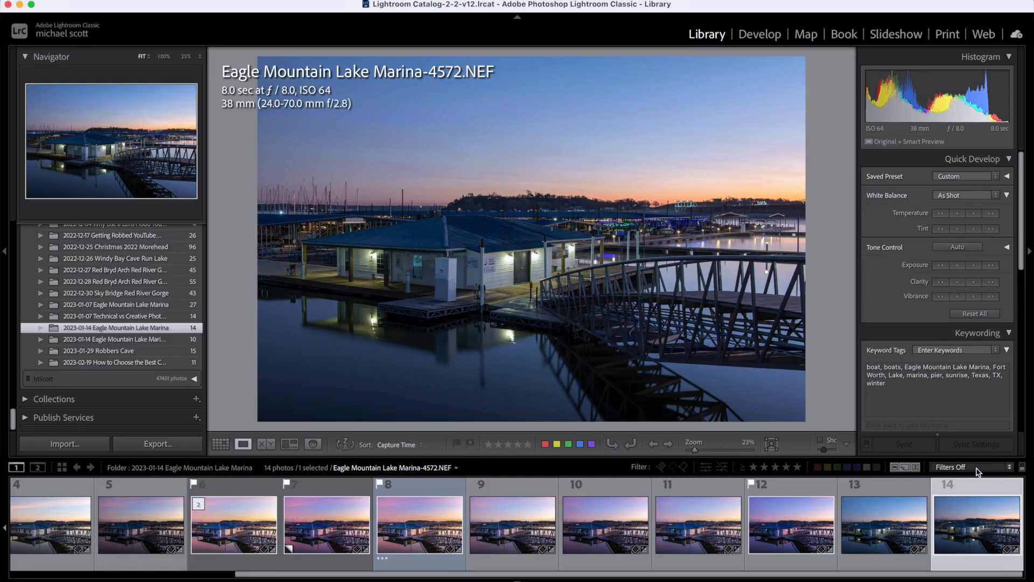
Step: Filter the filmstrip to flagged photos and review the picks through to Eagle Mountain Lake Marina-4574.NEF
left_click(976, 468)
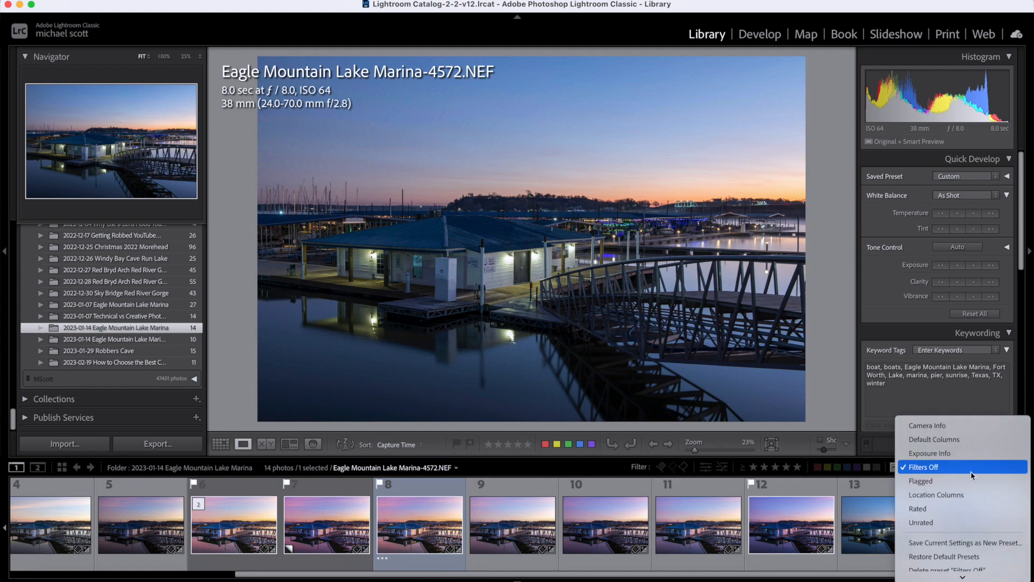
left_click(964, 479)
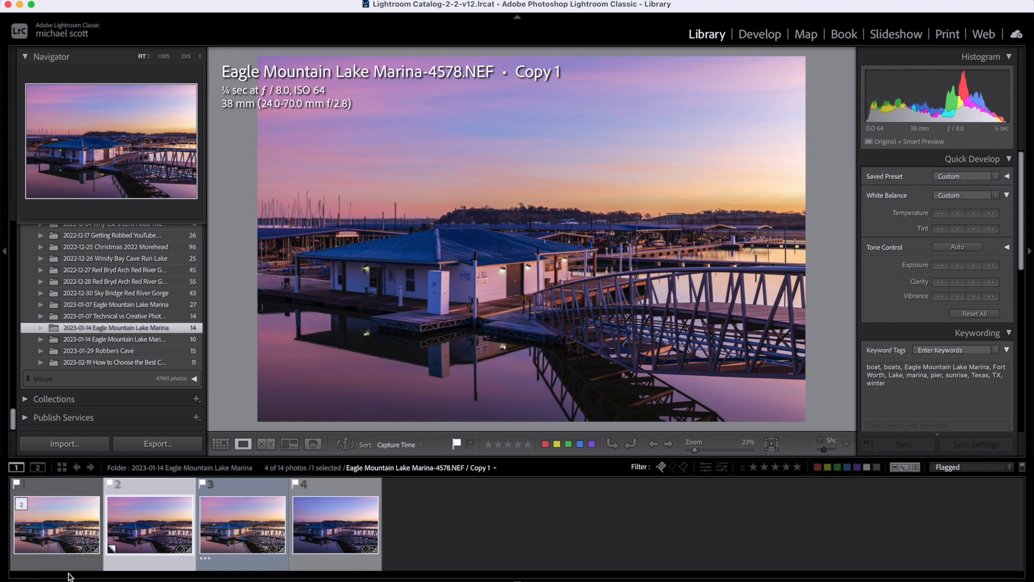
key("Right")
key("Left")
key("Left")
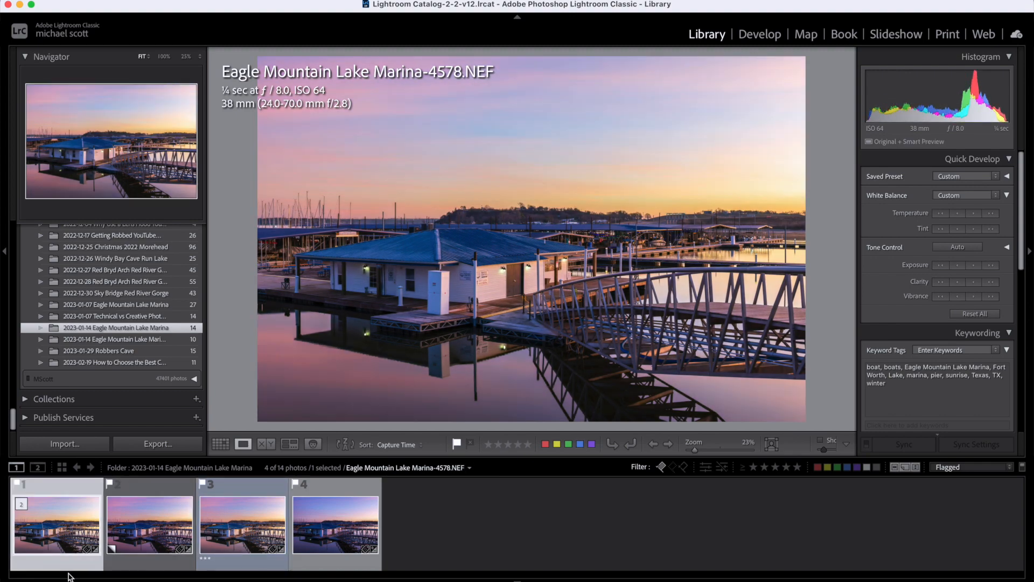
key("Right")
key("Right")
key("Right")
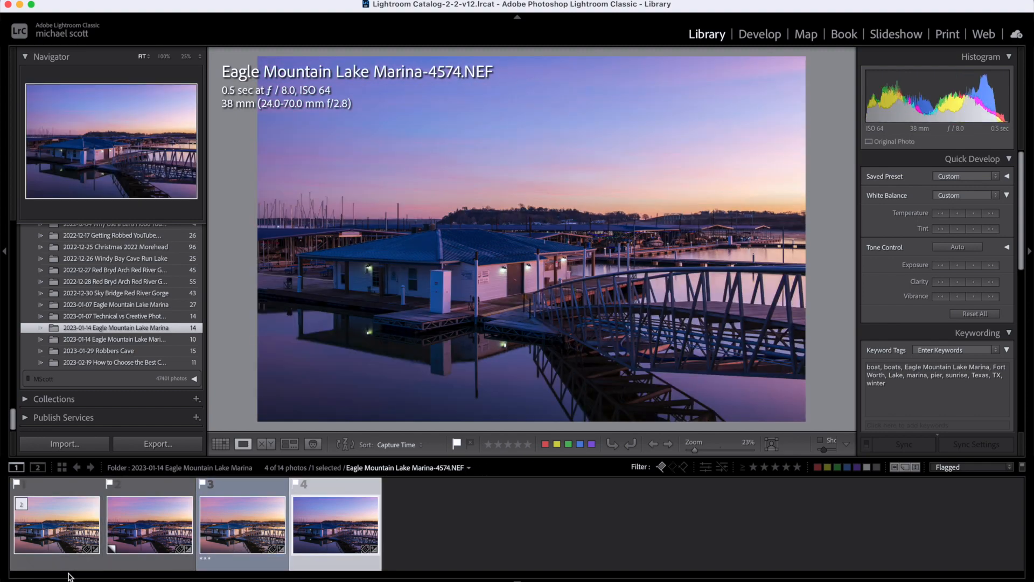
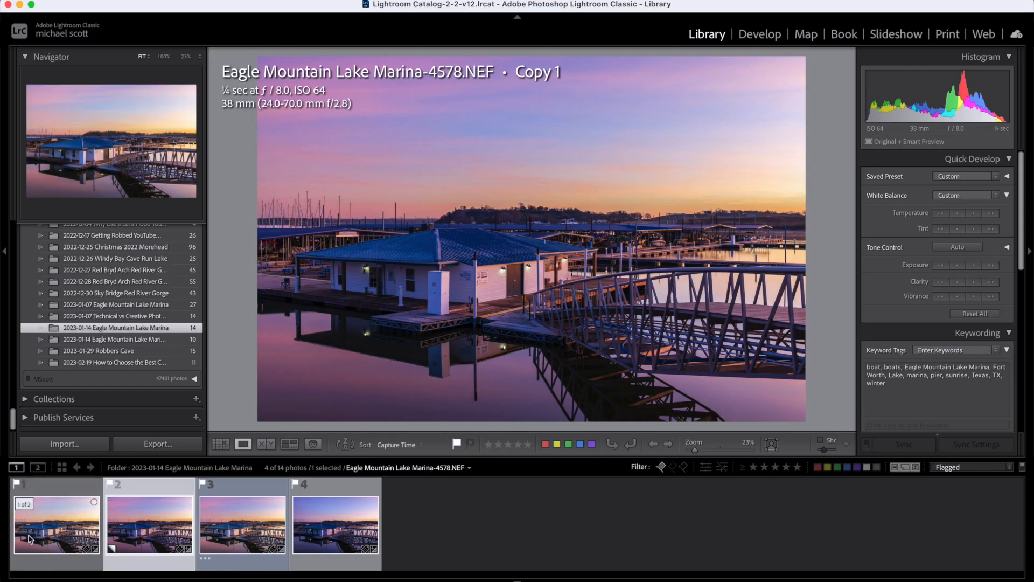
Step: Open the original Eagle Mountain Lake Marina-4578.NEF in the Develop module
left_click(48, 527)
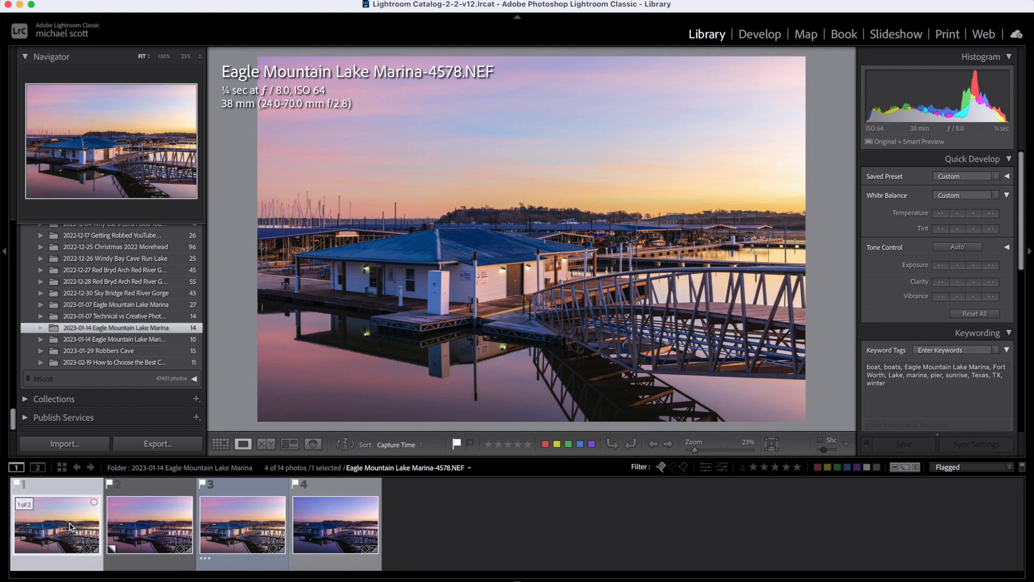
left_click(760, 38)
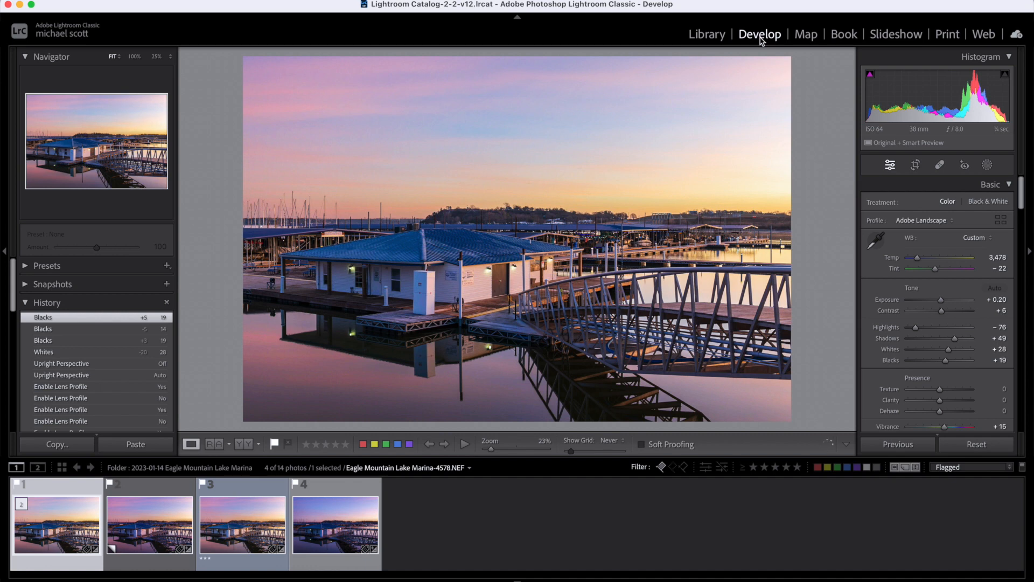
scroll(944, 346, "down", 5)
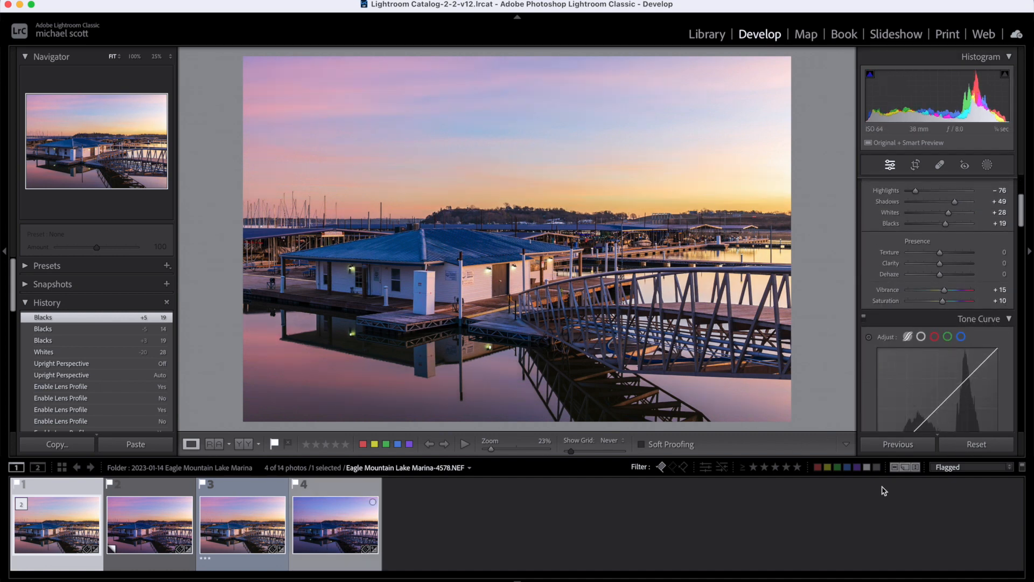
Step: With filters off, flag Eagle Mountain Lake Marina-4580.NEF as a pick, and filter the filmstrip to flagged photos again
left_click(973, 467)
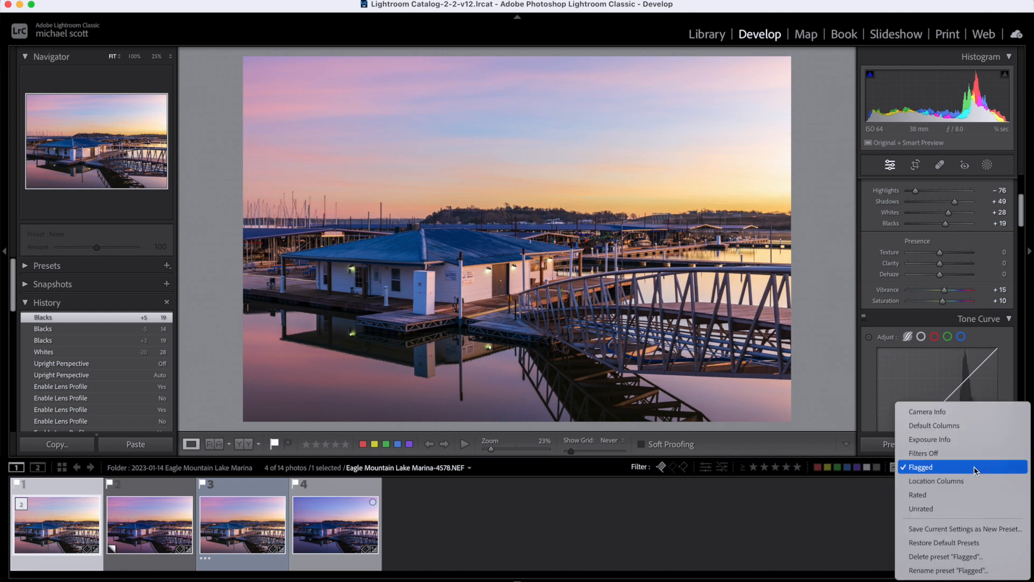
left_click(948, 453)
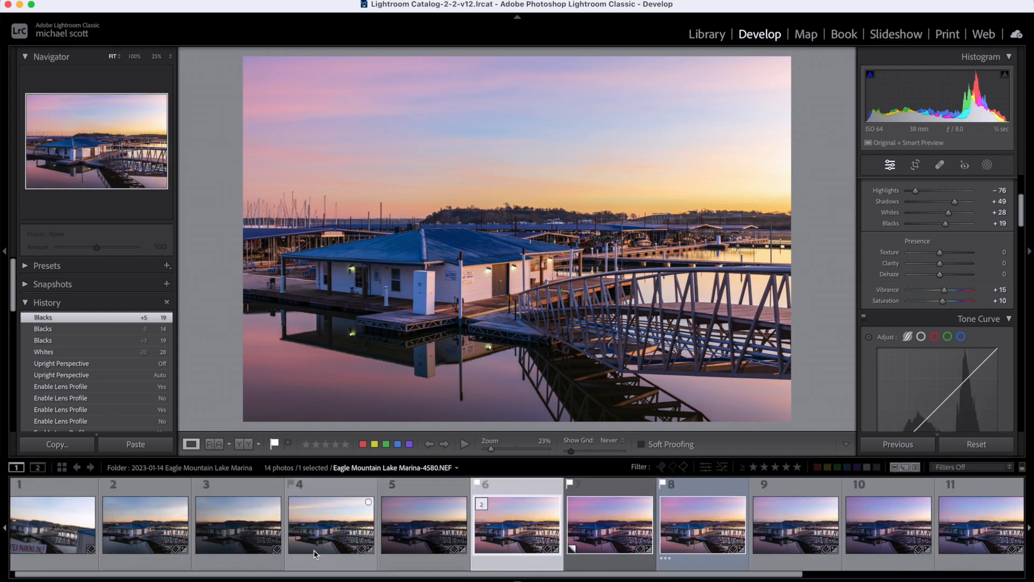
left_click(327, 531)
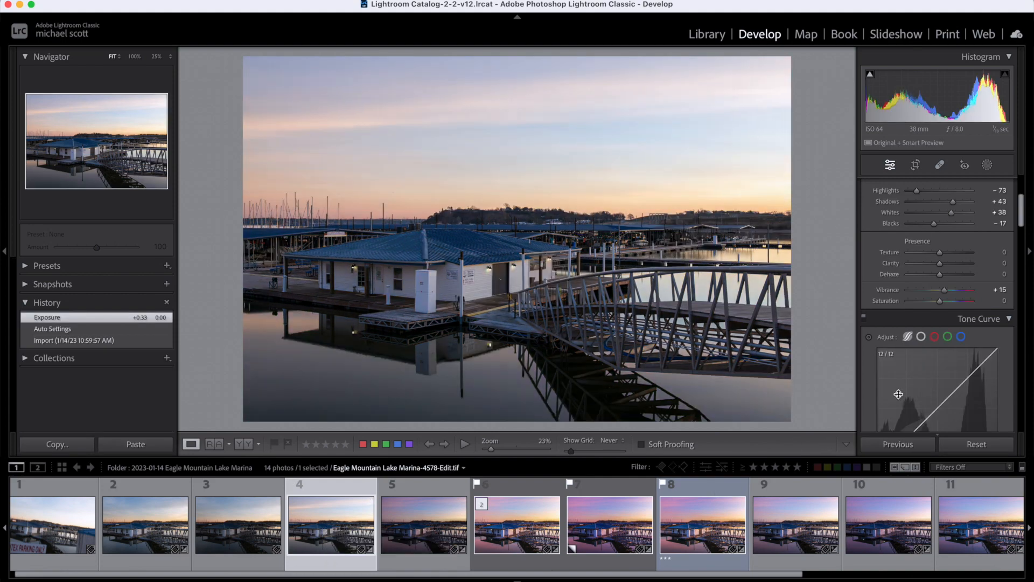
left_click(630, 490)
key("shift+p")
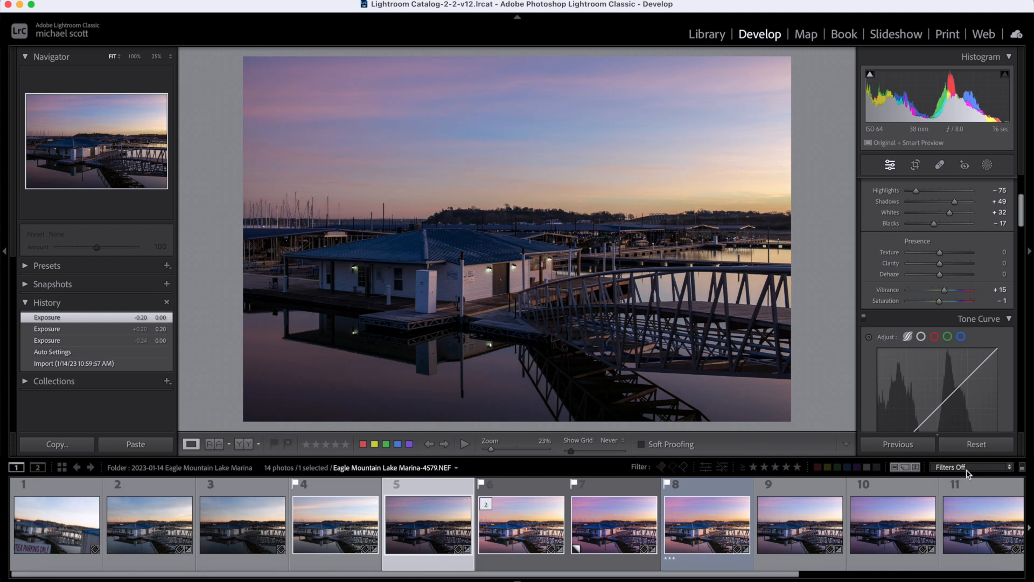
left_click(963, 471)
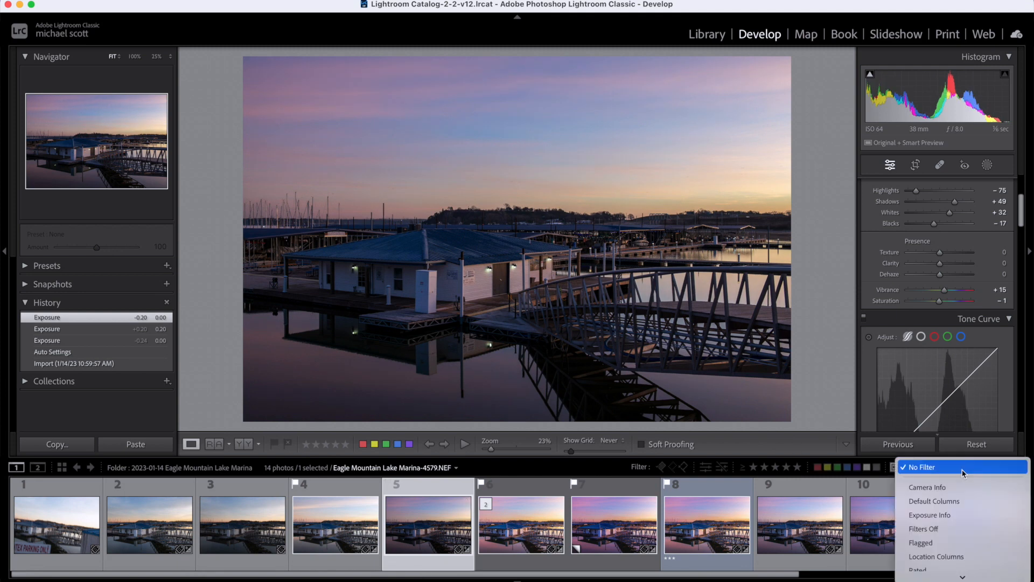
left_click(942, 542)
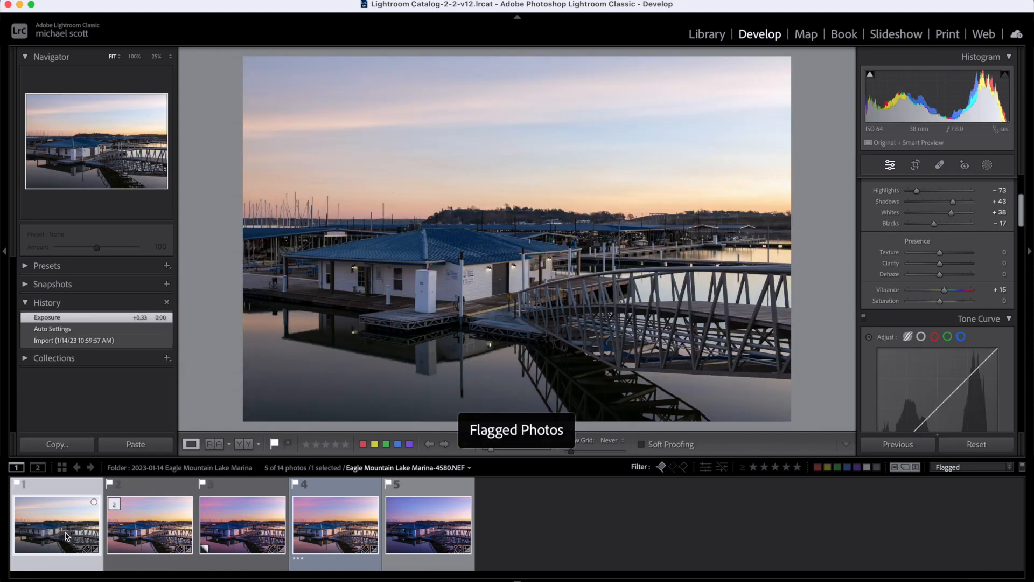
Step: Revert Eagle Mountain Lake Marina-4580.NEF to its Import history state and look over the Develop adjustments from Basic to Transform
left_click(145, 340)
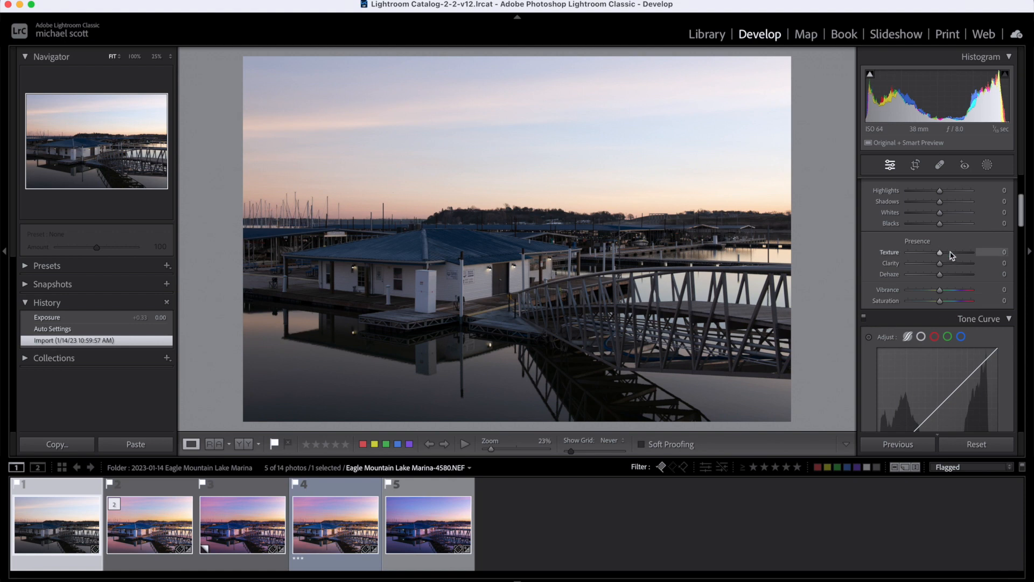
scroll(952, 255, "up", 5)
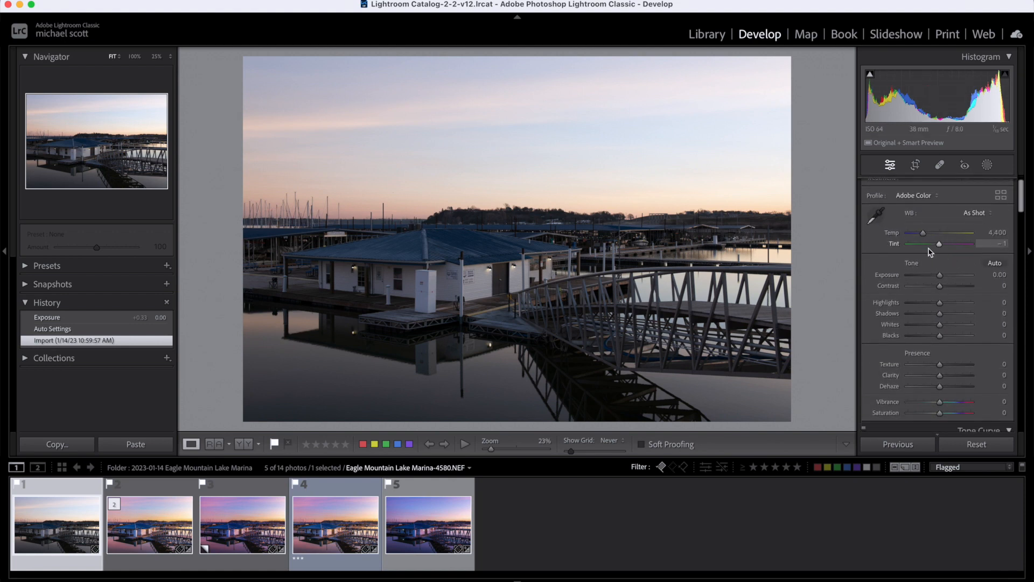
scroll(944, 272, "down", 15)
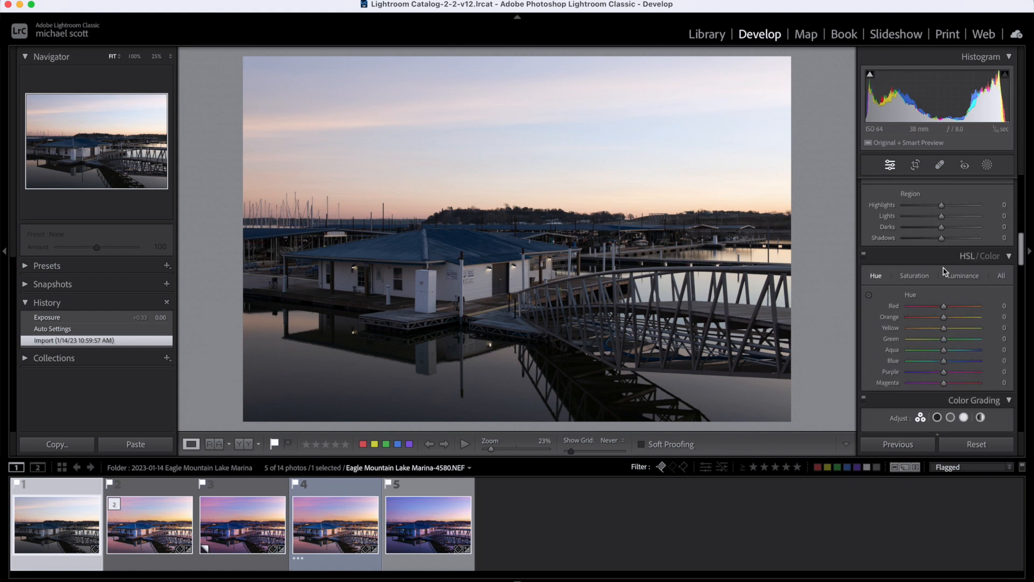
scroll(943, 272, "down", 10)
scroll(944, 272, "up", 20)
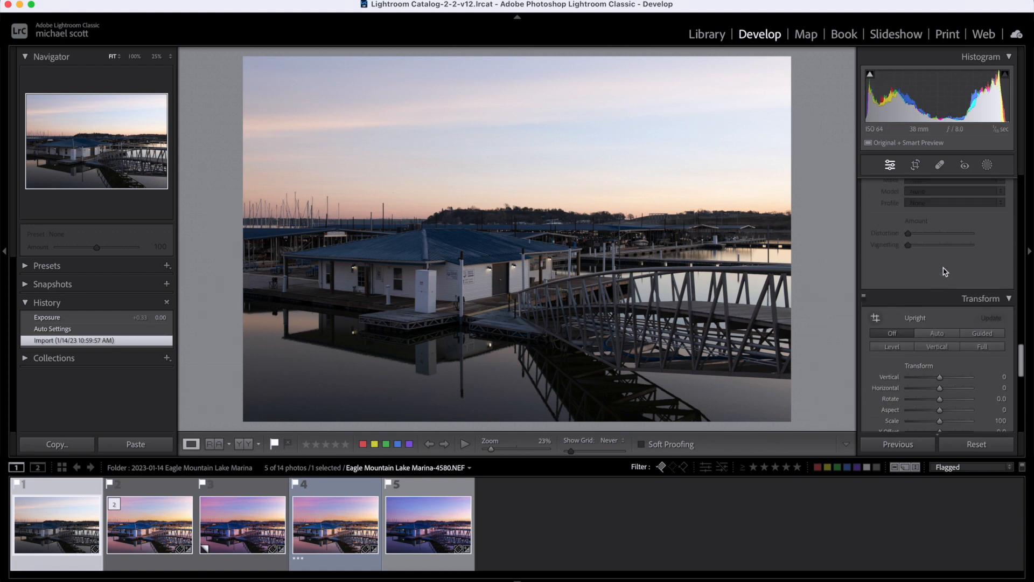
scroll(944, 272, "up", 5)
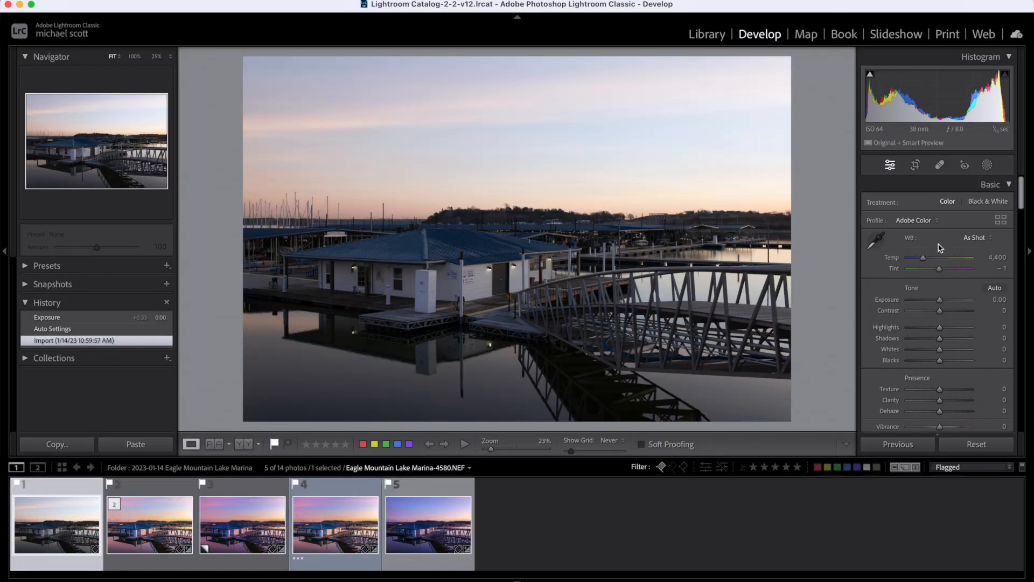
Step: Compare the Adobe Landscape and Camera Standard profiles on the photo and settle on Adobe Landscape
left_click(923, 221)
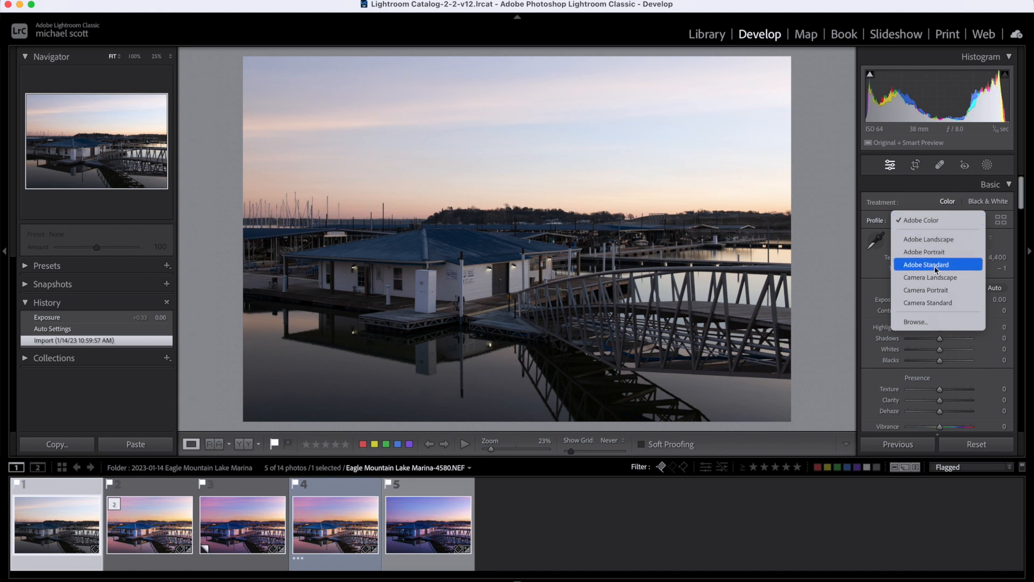
left_click(927, 240)
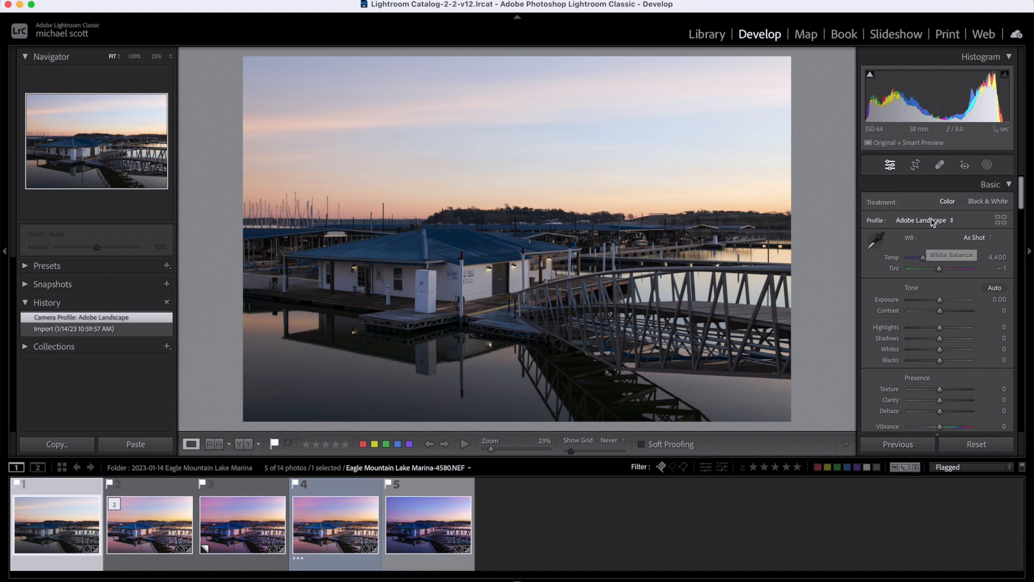
left_click(932, 221)
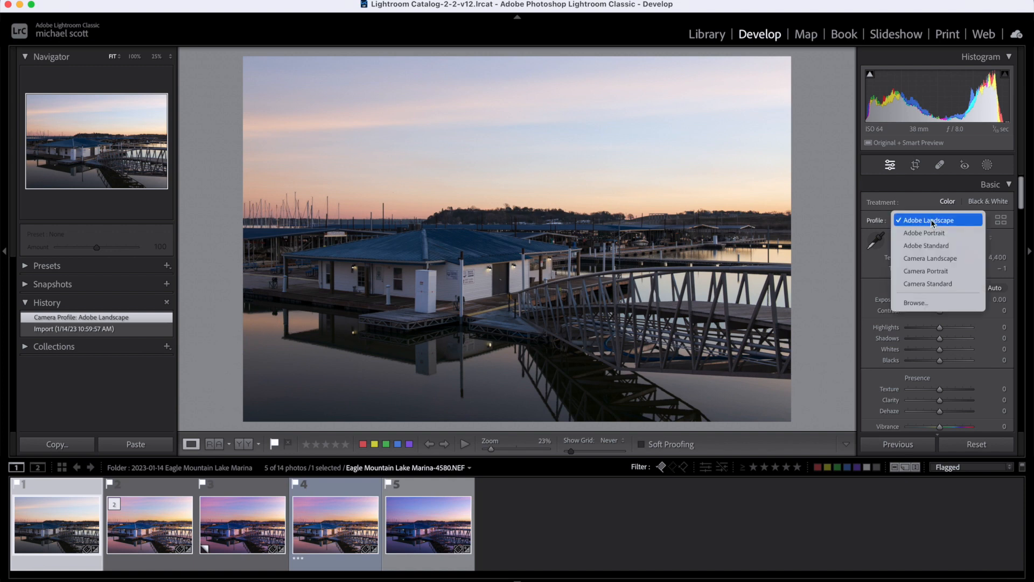
left_click(928, 284)
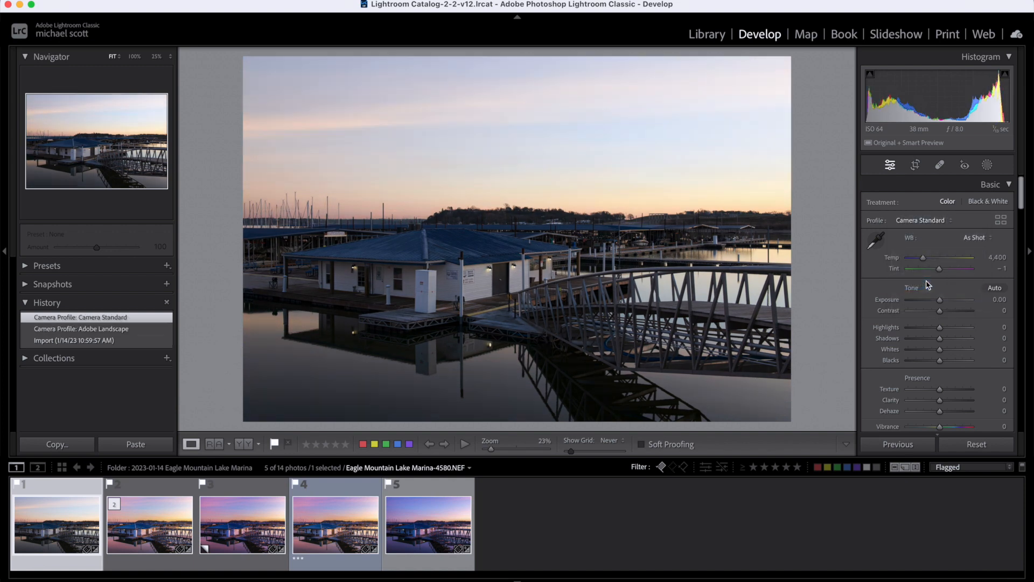
left_click(924, 225)
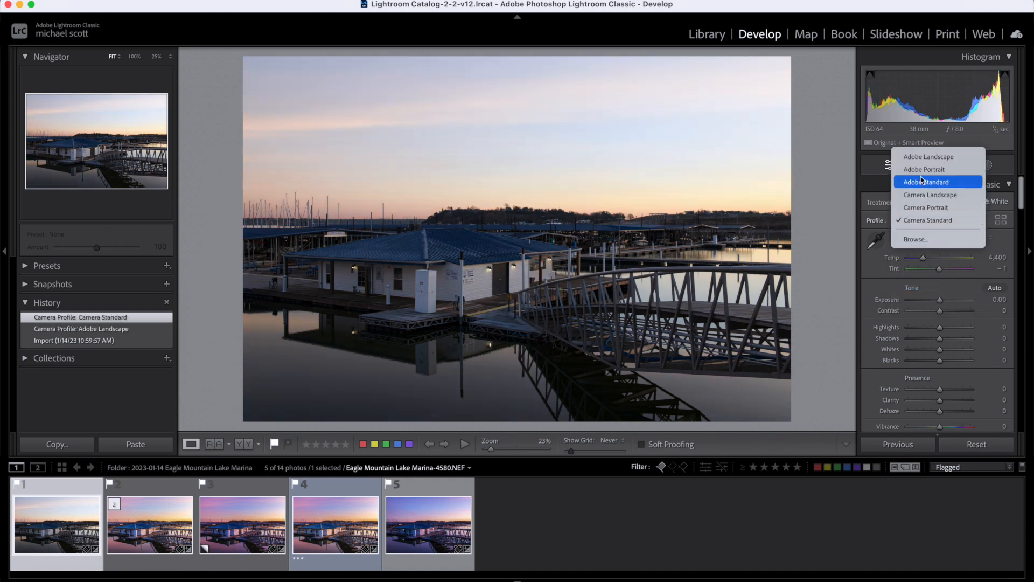
left_click(922, 157)
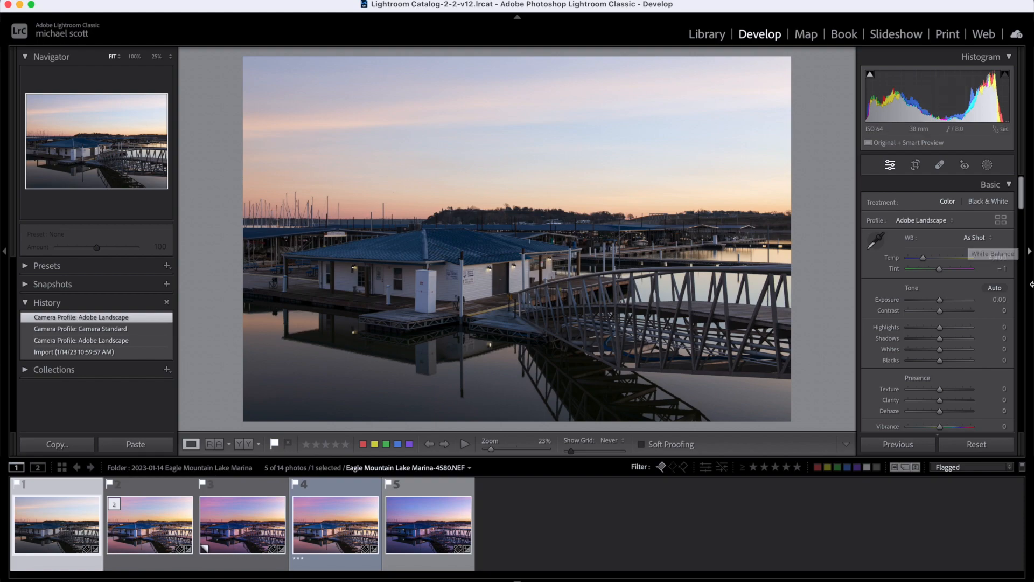
Step: Try an Exposure of +0.20 and apply Auto tone settings to the photo
left_click(995, 289)
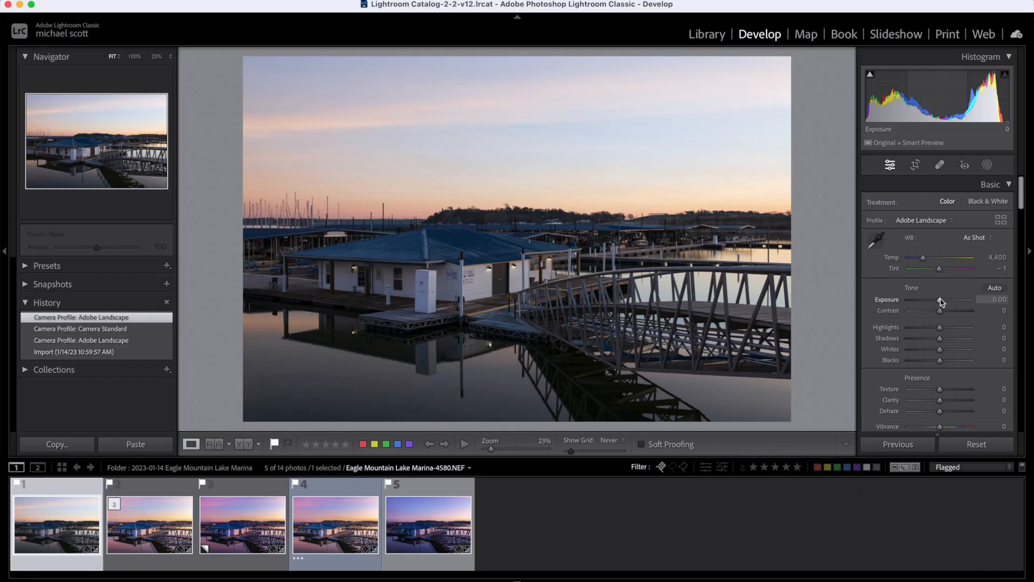
left_click_drag(940, 302, 942, 301)
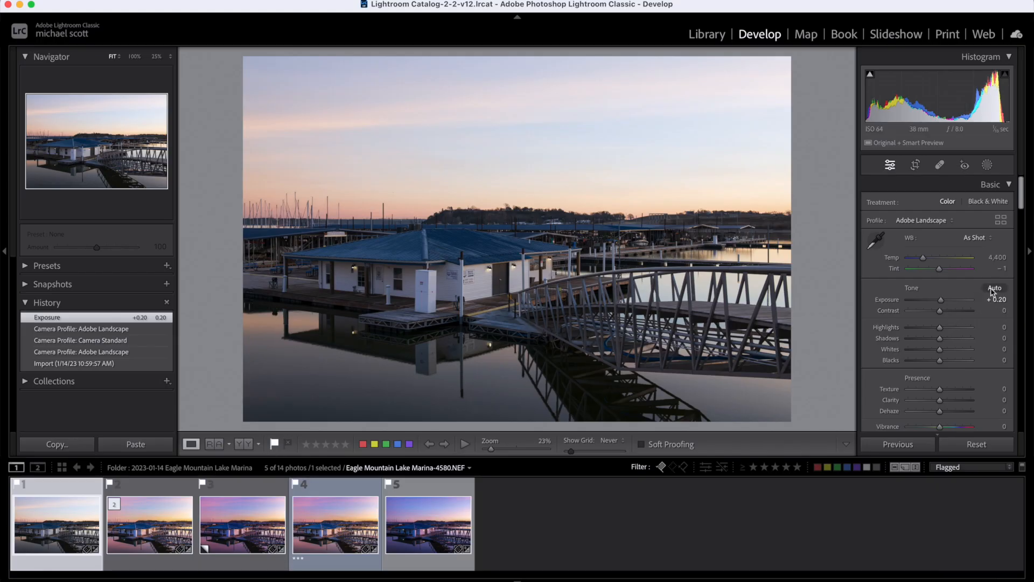
left_click(994, 289)
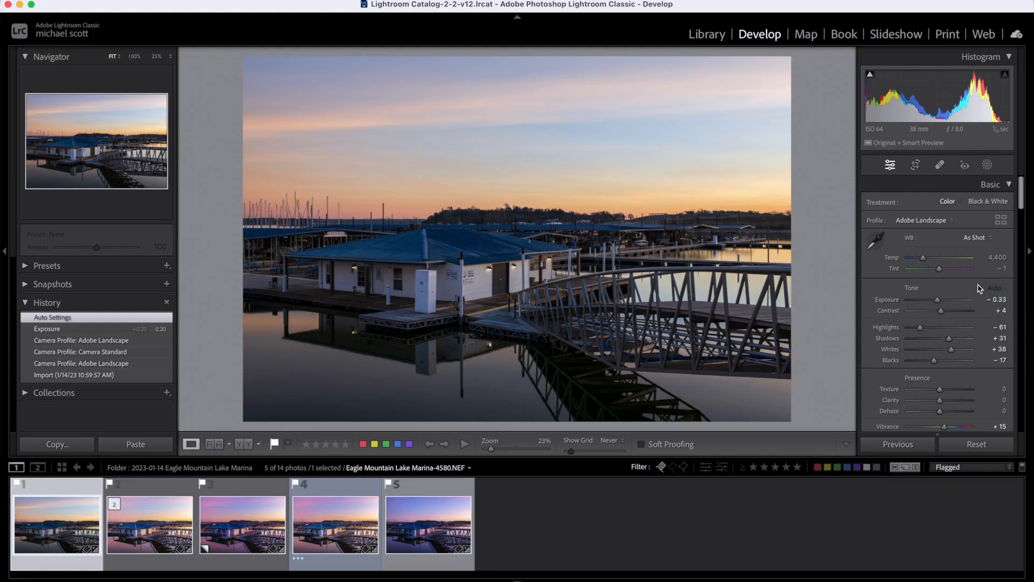
Step: Fine-tune the tone by setting Exposure to -0.25 and Highlights to -59
scroll(973, 317, "down", 2)
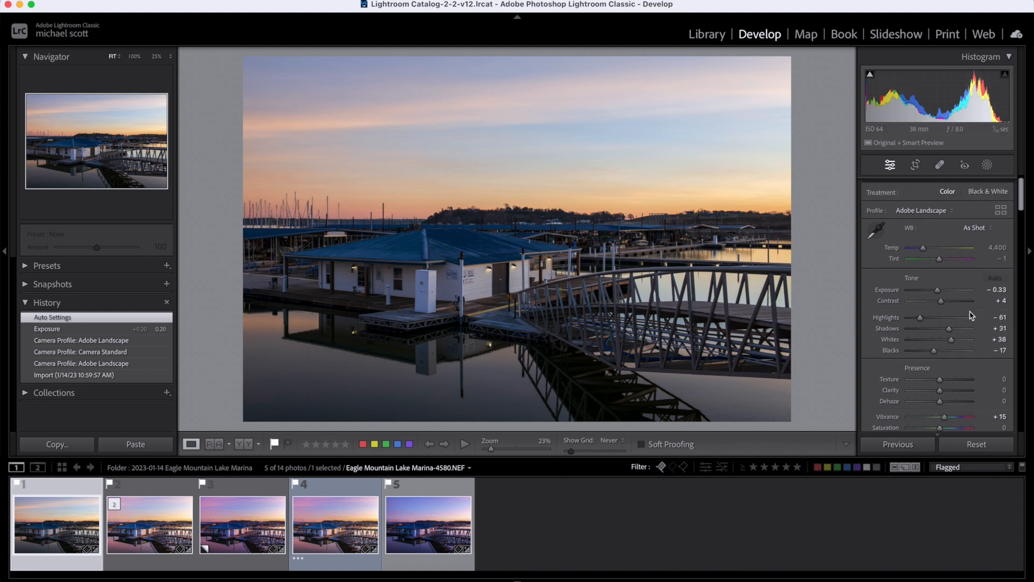
left_click_drag(938, 291, 940, 295)
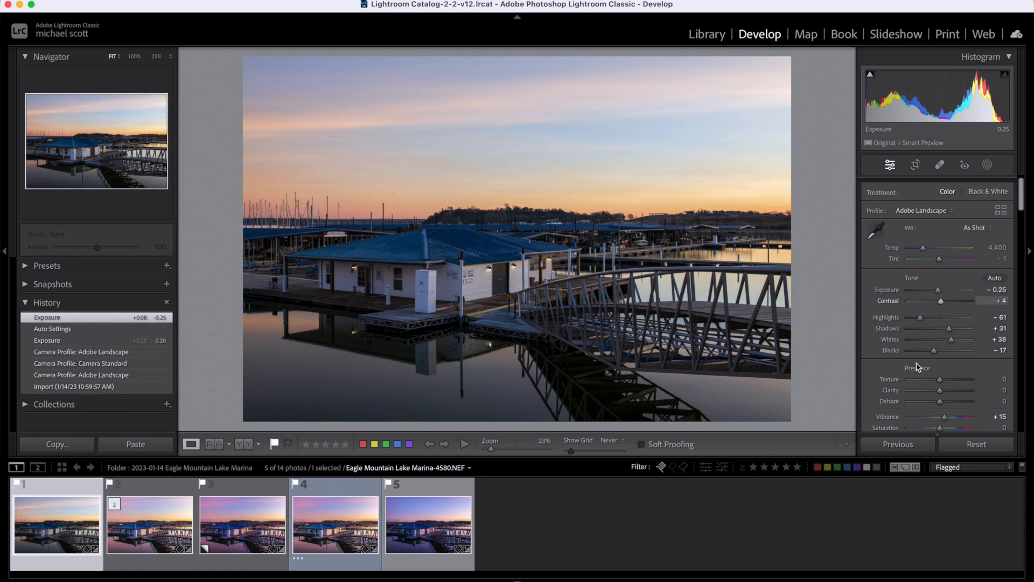
scroll(928, 360, "down", 2)
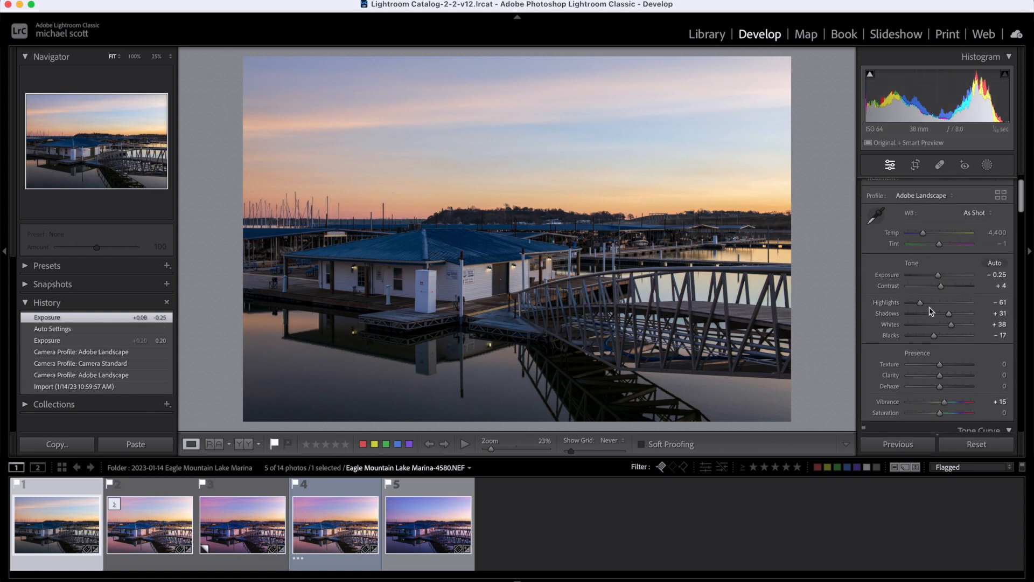
left_click_drag(923, 306, 923, 306)
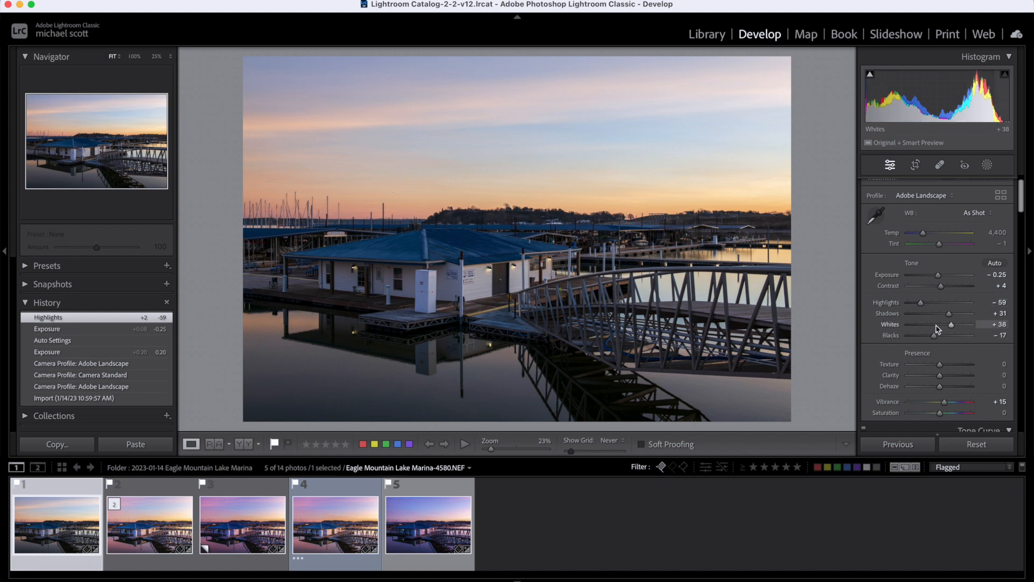
Step: Auto-set the Whites and Blacks, and fine-tune Whites to +61 using the clipping preview
double_click(890, 326, "shift")
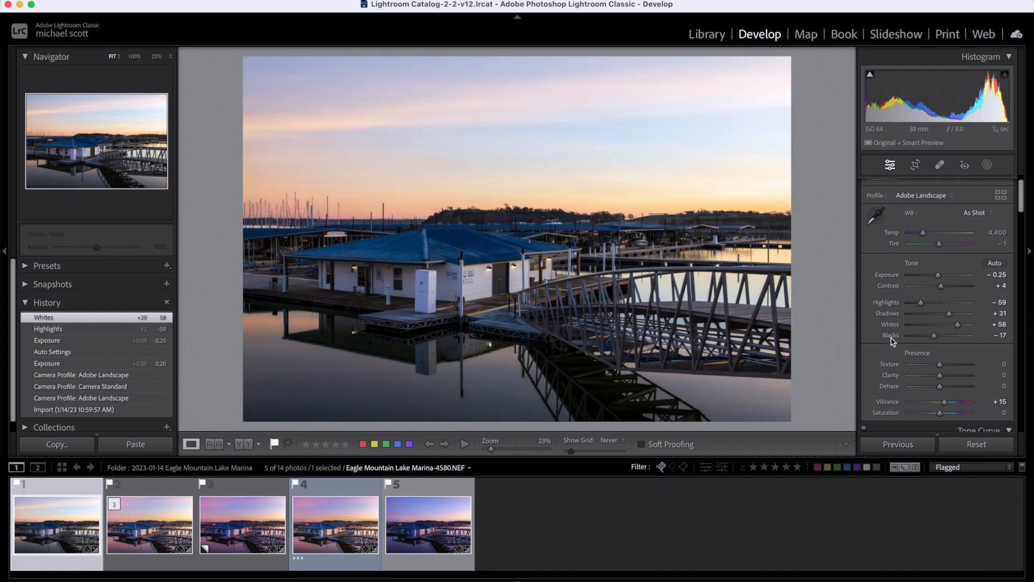
double_click(891, 338, "shift")
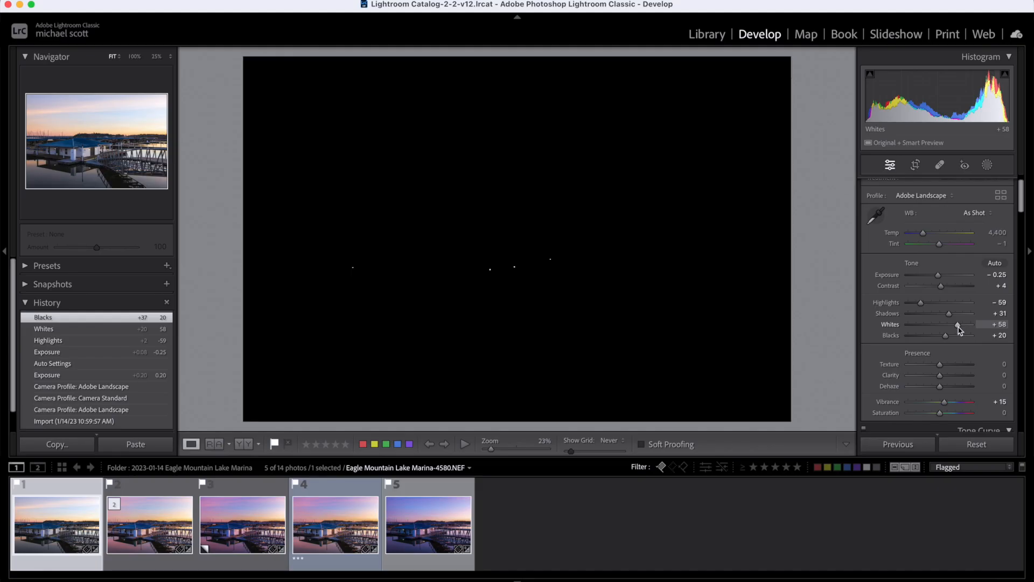
left_click_drag(955, 326, 961, 327)
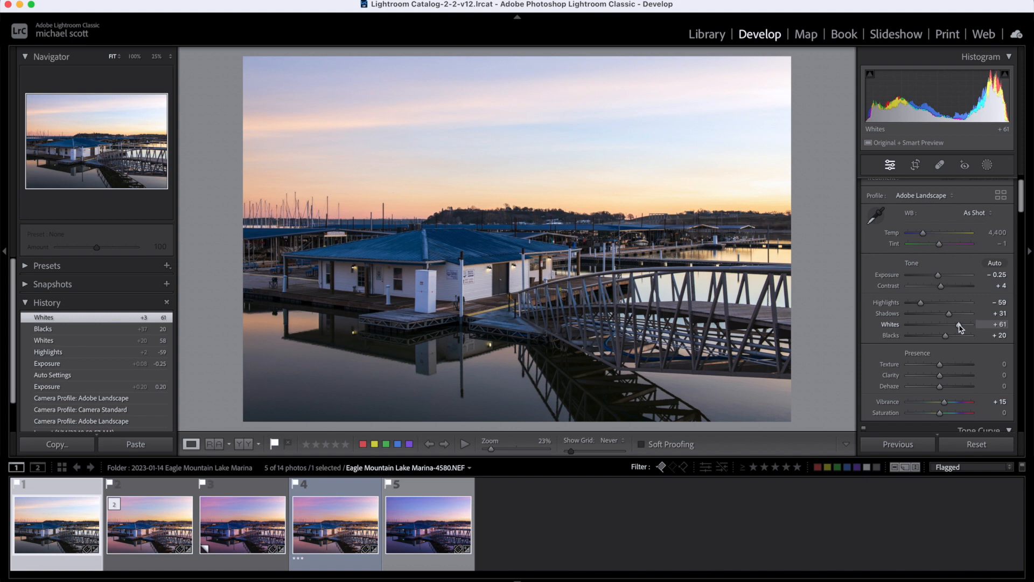
Step: Refine the basic adjustments to Whites +51, Blacks +15 and Saturation +5
left_click_drag(959, 325, 955, 325)
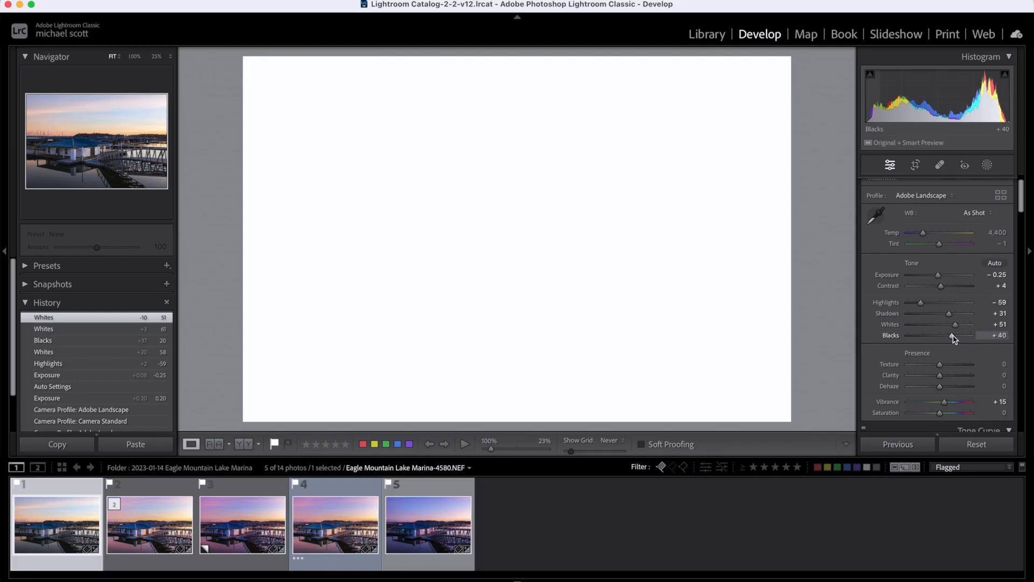
left_click_drag(951, 337, 946, 344)
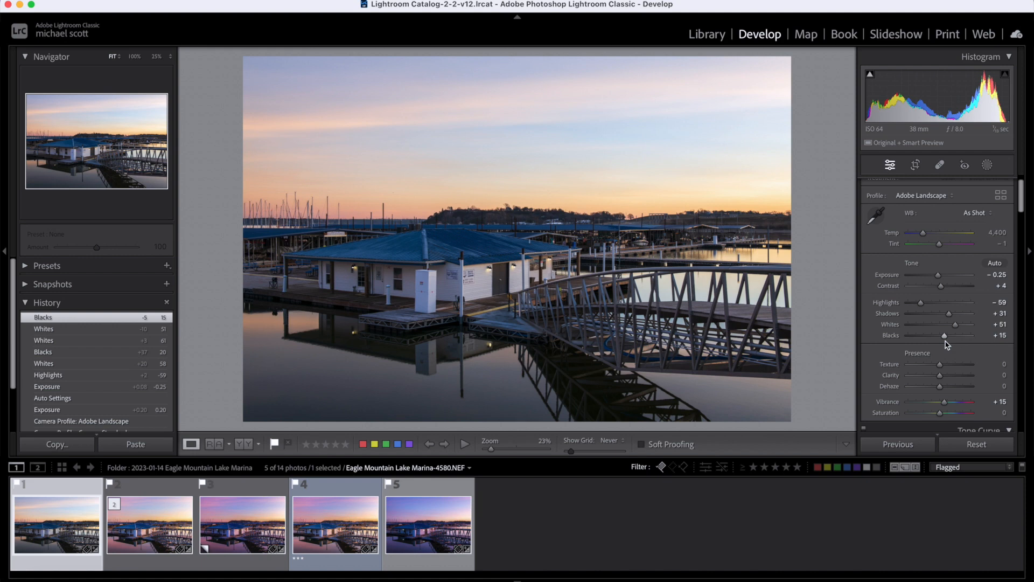
scroll(947, 345, "down", 5)
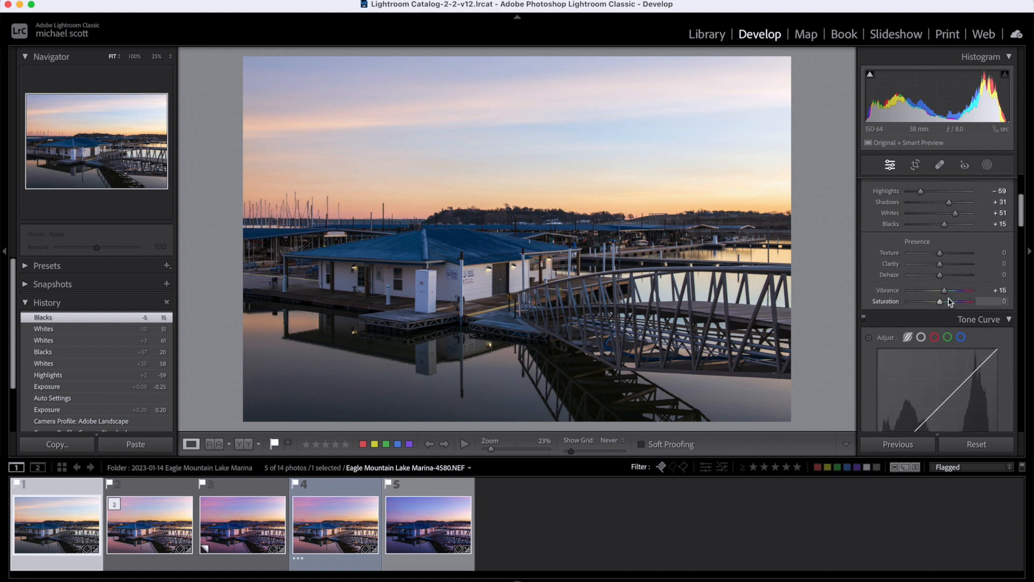
left_click_drag(941, 307, 948, 307)
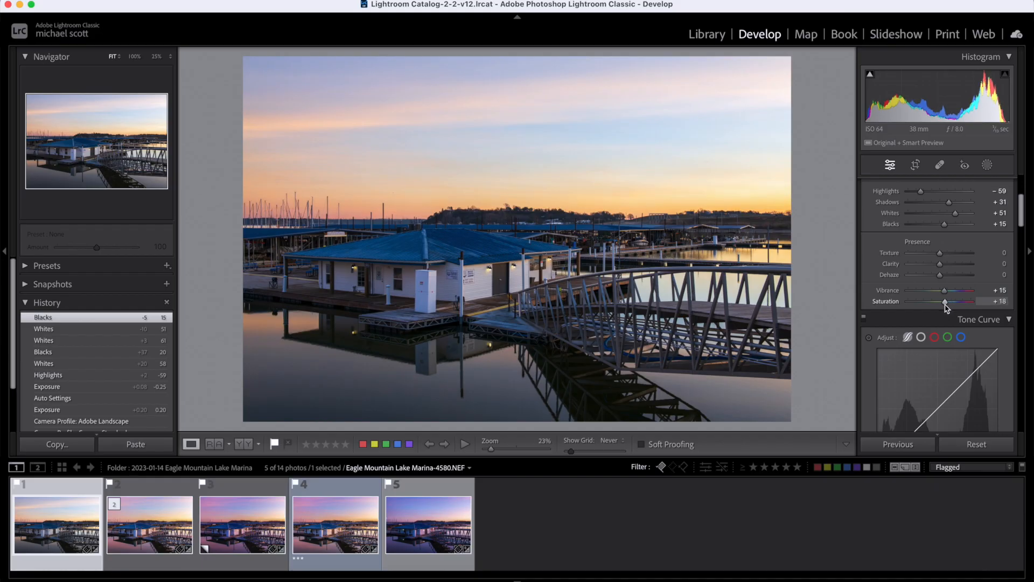
left_click_drag(944, 306, 943, 305)
Step: Shape the parametric tone curve directly on the graph, setting Lights to +10 and Darks to -19
scroll(943, 305, "down", 2)
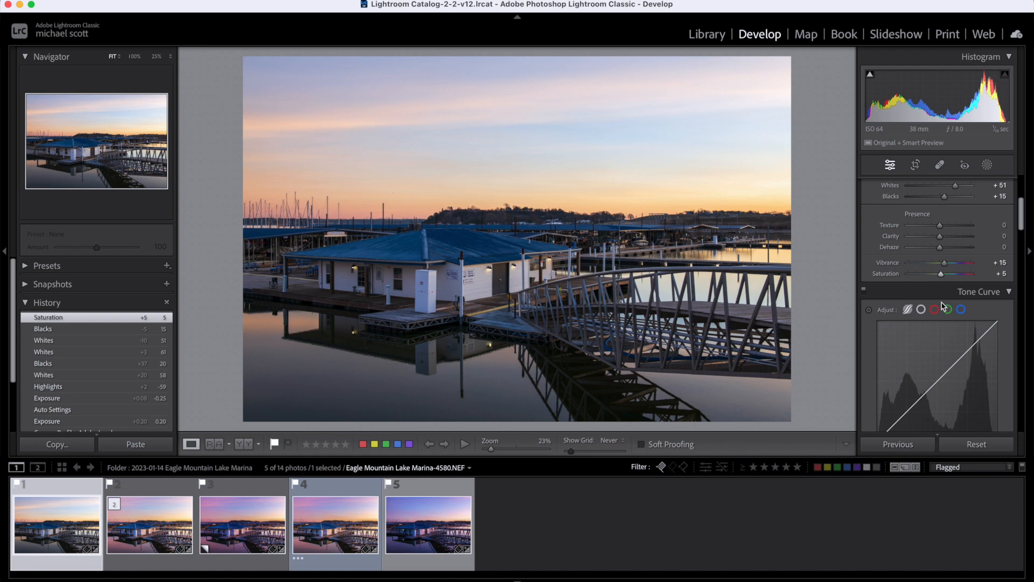
scroll(942, 306, "down", 10)
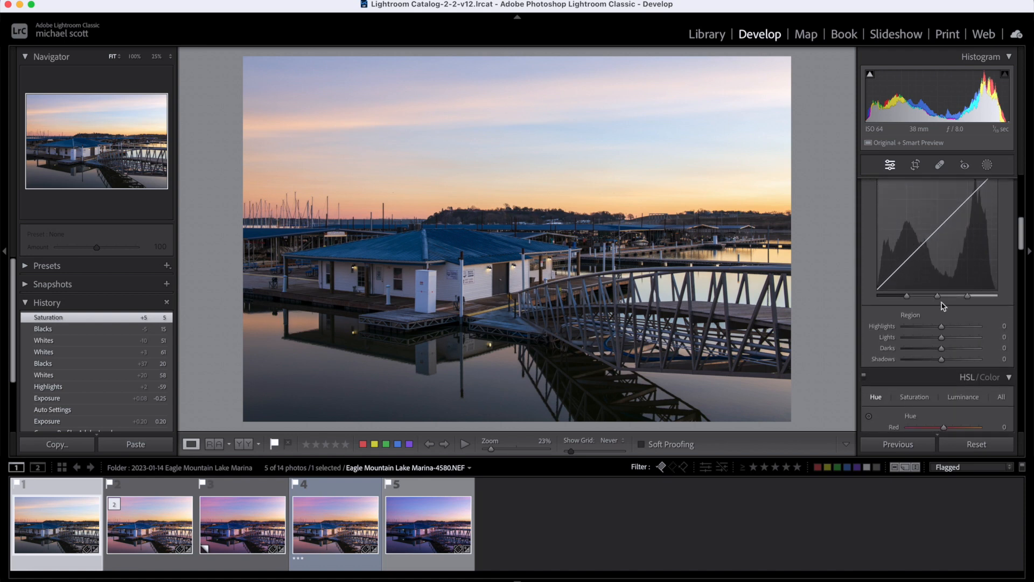
scroll(941, 305, "up", 4)
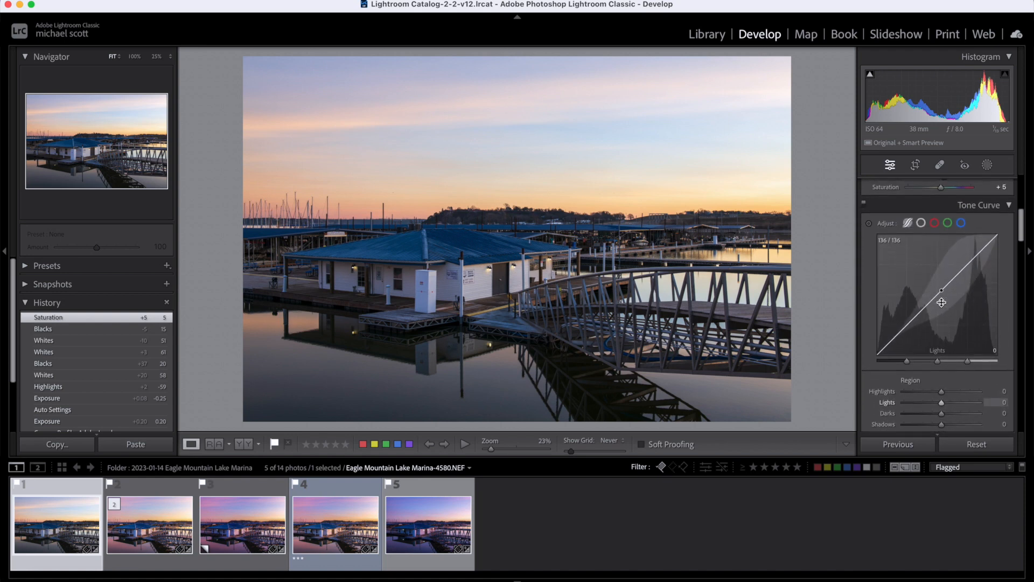
scroll(941, 302, "down", 1)
scroll(941, 302, "down", 2)
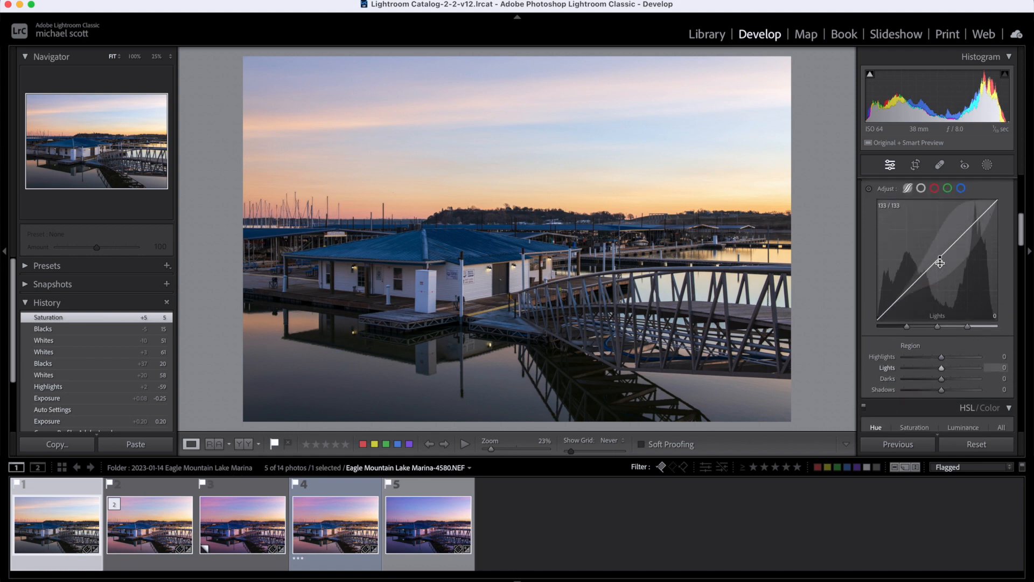
left_click_drag(909, 295, 909, 310)
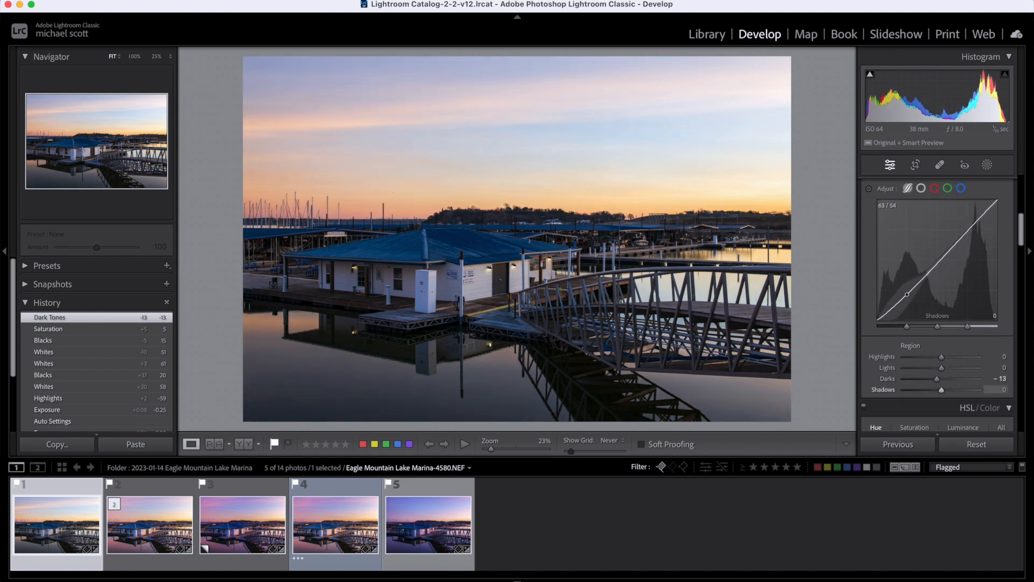
left_click_drag(951, 251, 951, 240)
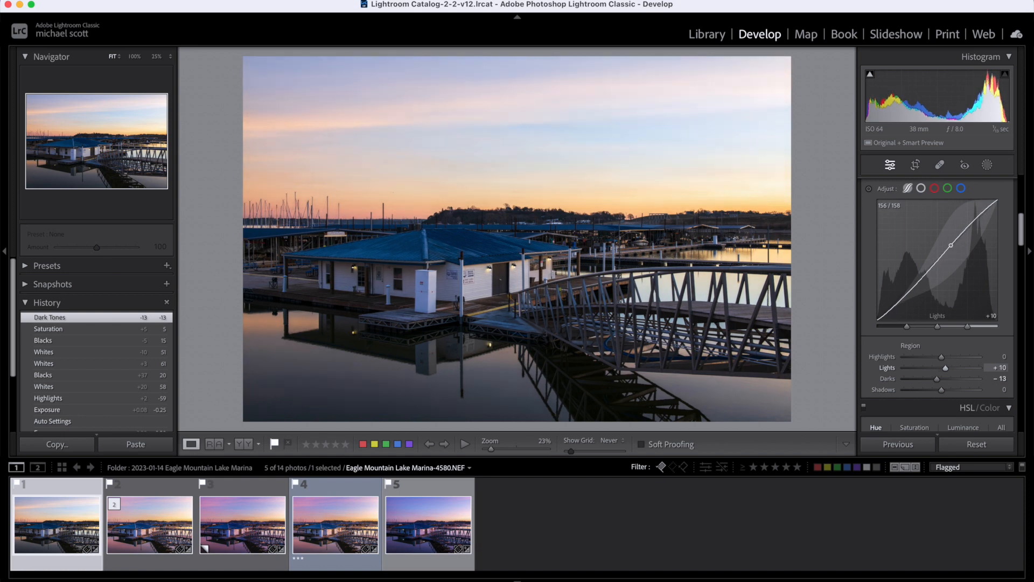
left_click_drag(910, 291, 907, 292)
Step: Compare the Medium Contrast and Strong Contrast presets on the point curve and settle on Medium Contrast
scroll(916, 275, "up", 2)
left_click(922, 220)
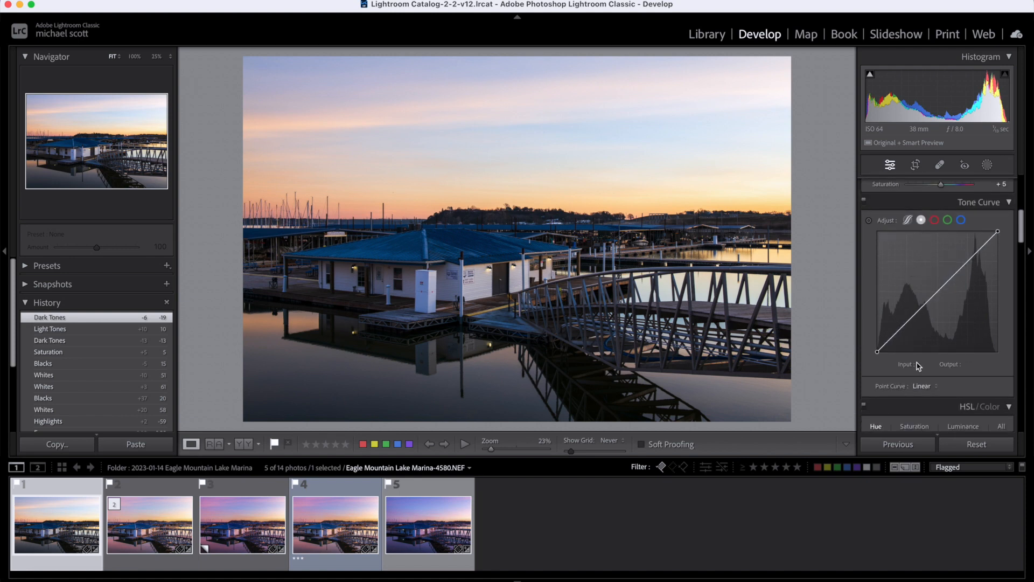
left_click(923, 385)
left_click(928, 399)
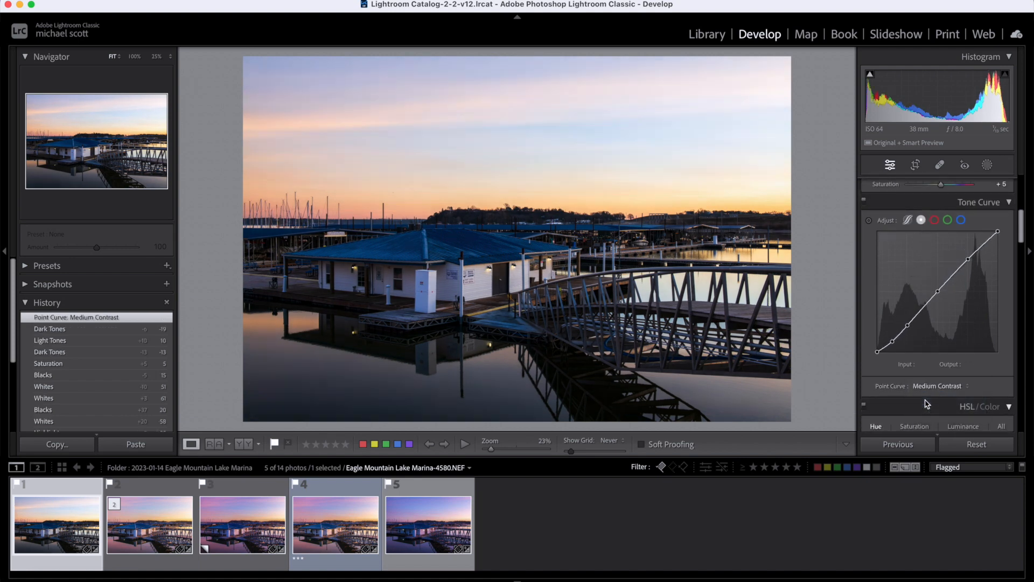
left_click(928, 386)
left_click(928, 399)
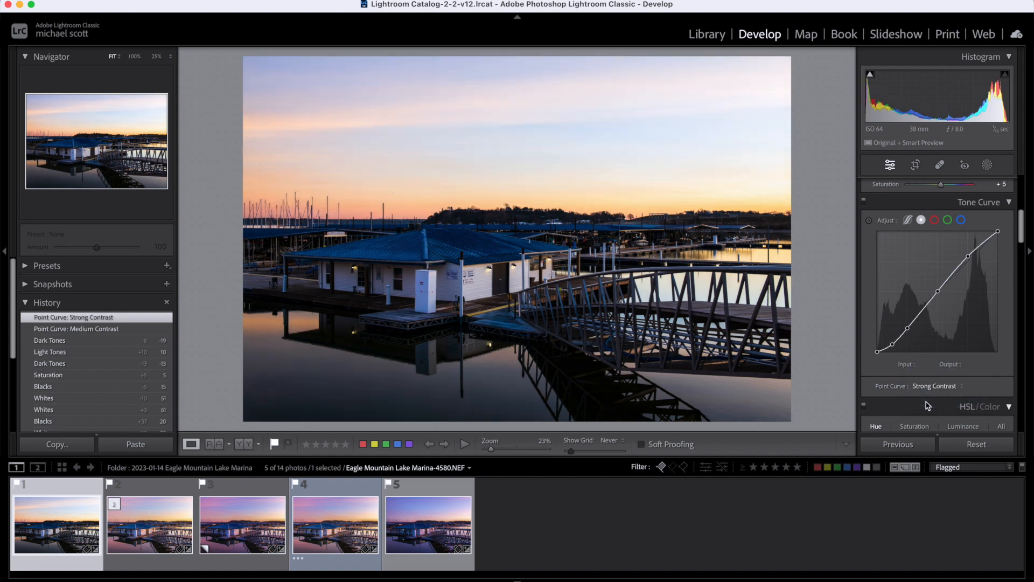
left_click(928, 387)
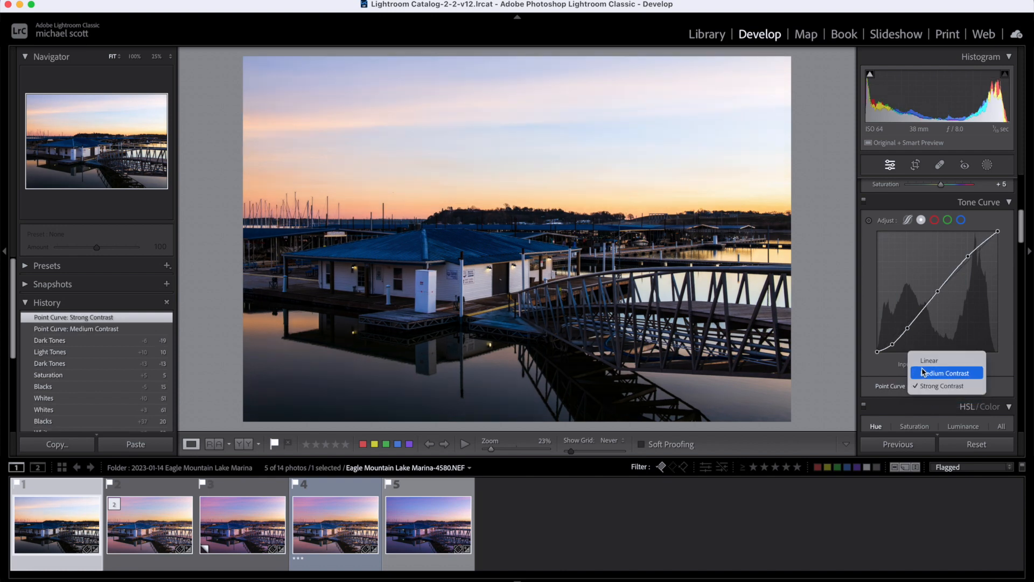
left_click(924, 372)
Step: Shift the hue of the sunset glow above the horizon with the targeted adjustment tool, to Orange -6 and Yellow -17
scroll(922, 350, "down", 5)
scroll(919, 341, "down", 3)
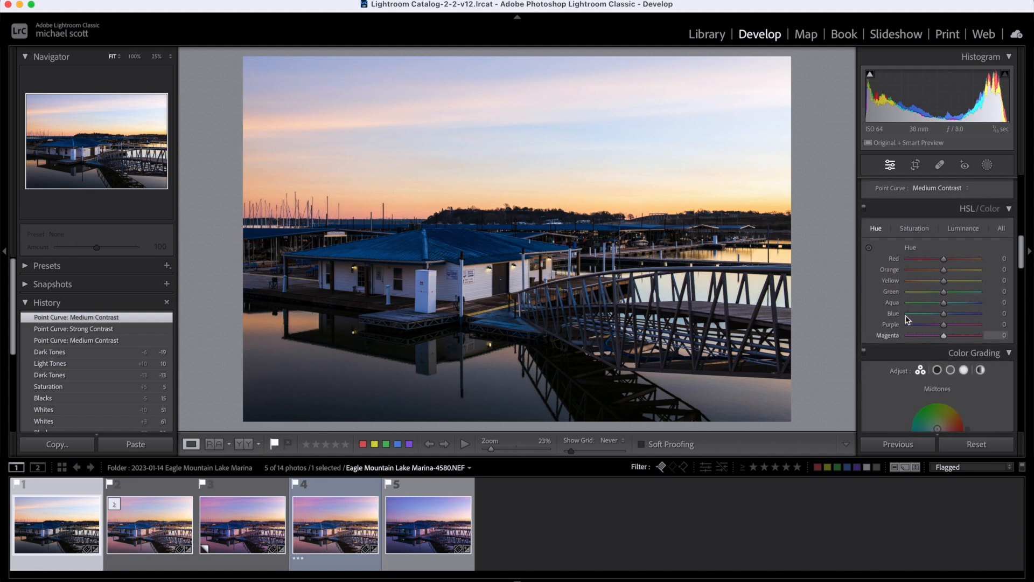
left_click(868, 247)
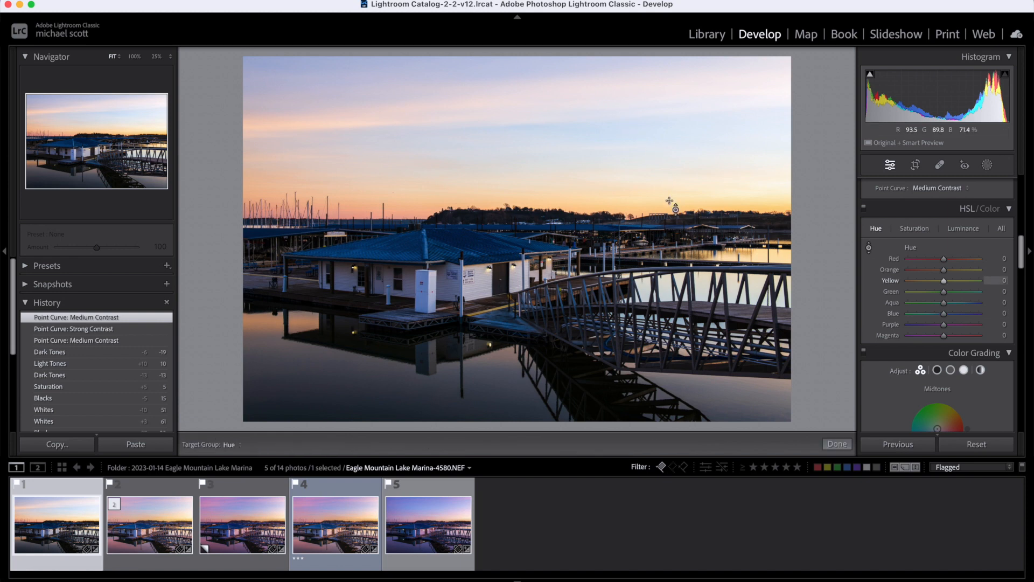
mouse_move(668, 200)
left_mouse_down()
mouse_move(668, 210)
mouse_move(668, 199)
left_mouse_up()
left_click_drag(668, 197, 668, 199)
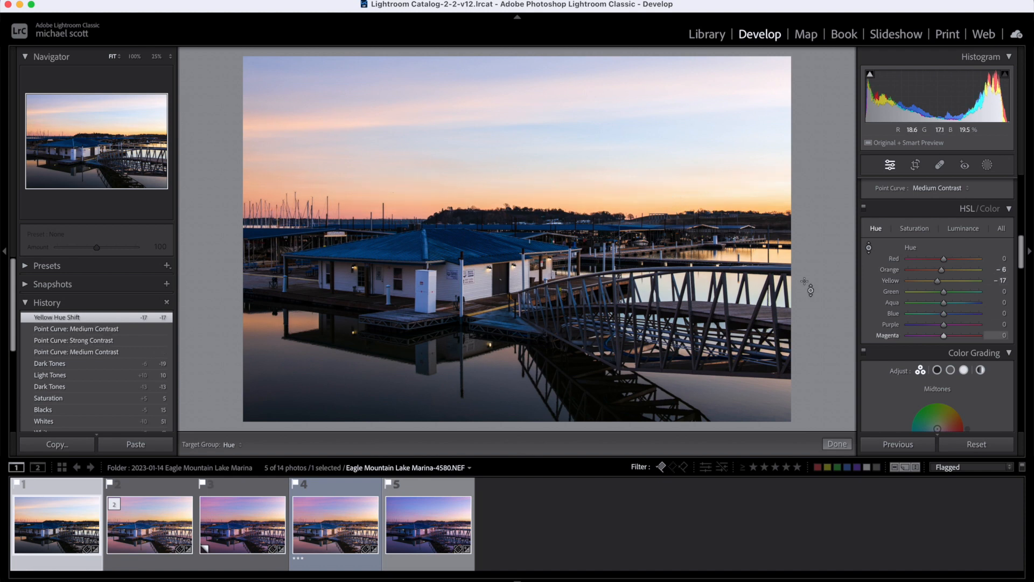
Step: Warm the highlights in Color Grading with hue 38 and saturation 27
scroll(899, 334, "down", 5)
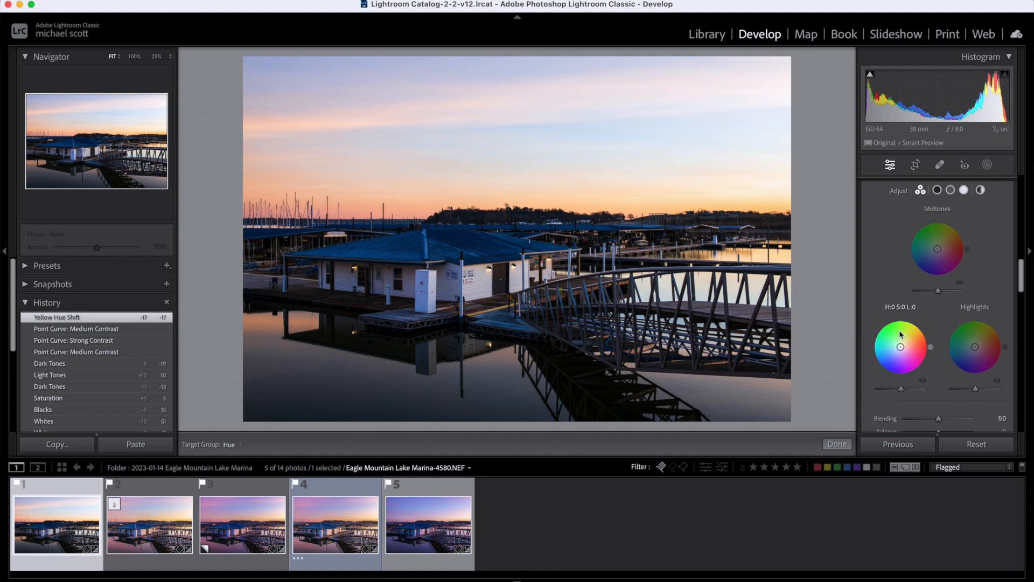
scroll(900, 334, "up", 2)
scroll(901, 334, "down", 3)
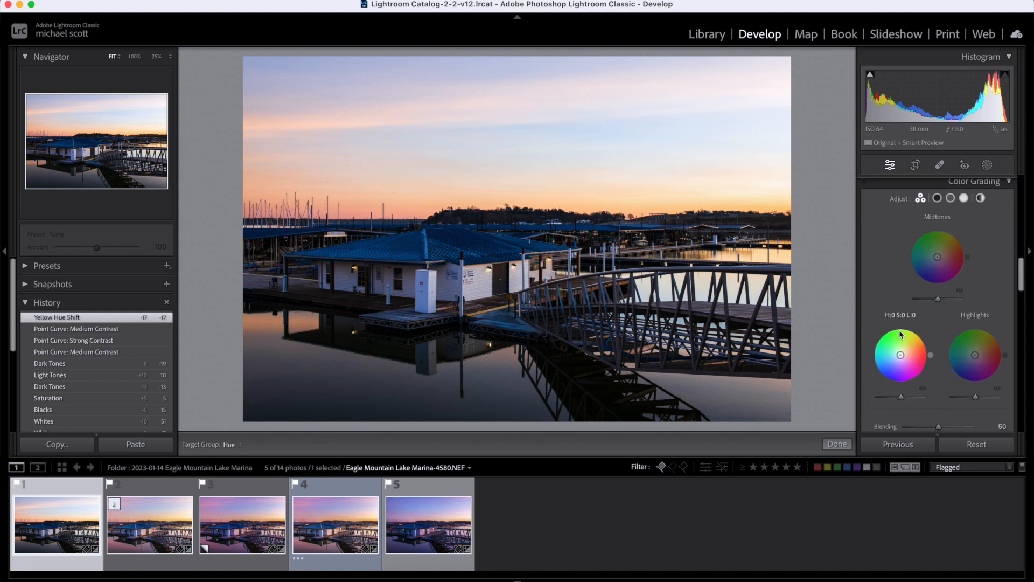
left_click_drag(990, 369, 979, 352)
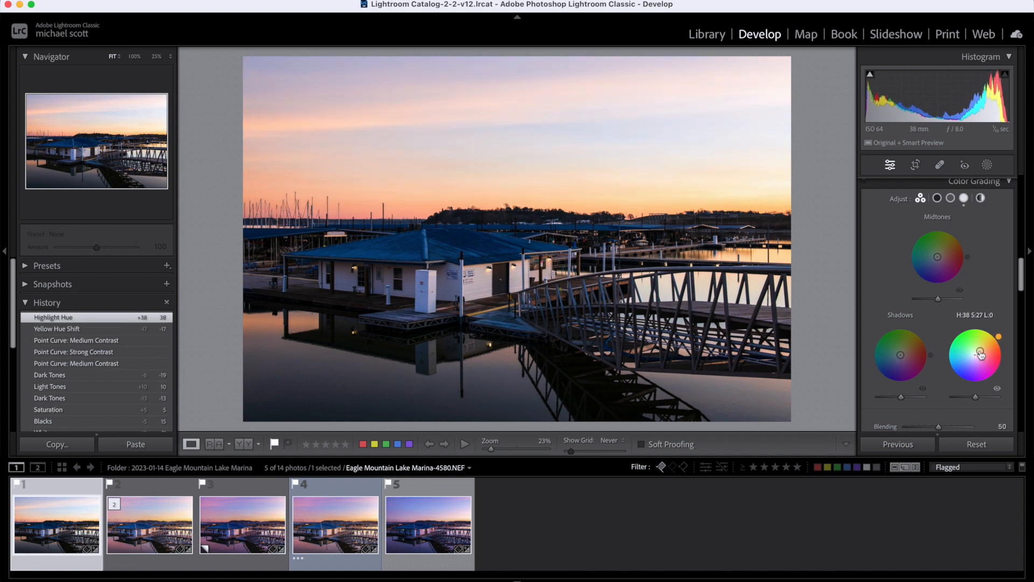
left_click_drag(981, 354, 981, 353)
Step: Zoom to 200% on the marina building's signs and set the Sharpening Amount to 65 using the grayscale preview
scroll(988, 356, "down", 2)
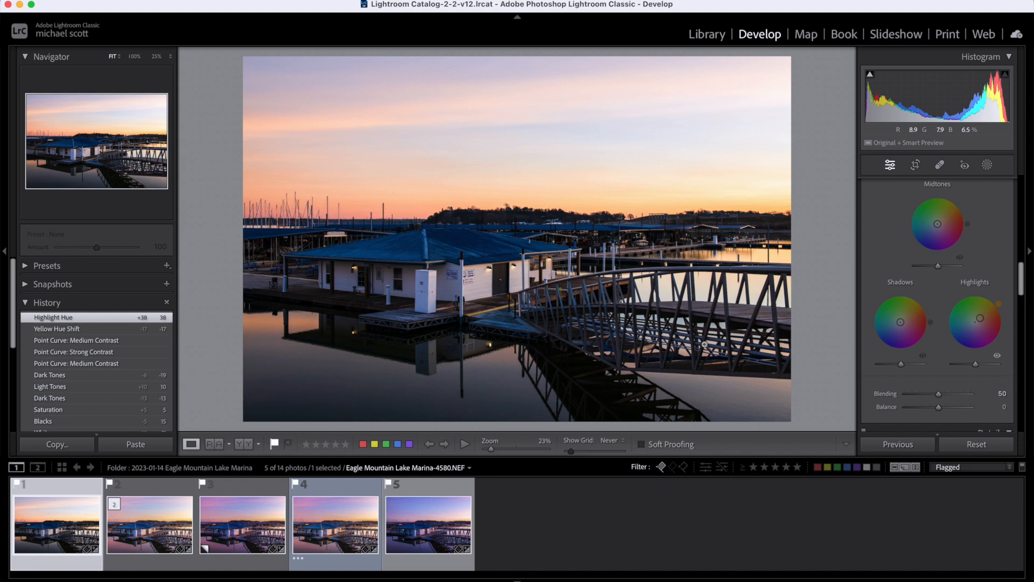
scroll(926, 358, "down", 3)
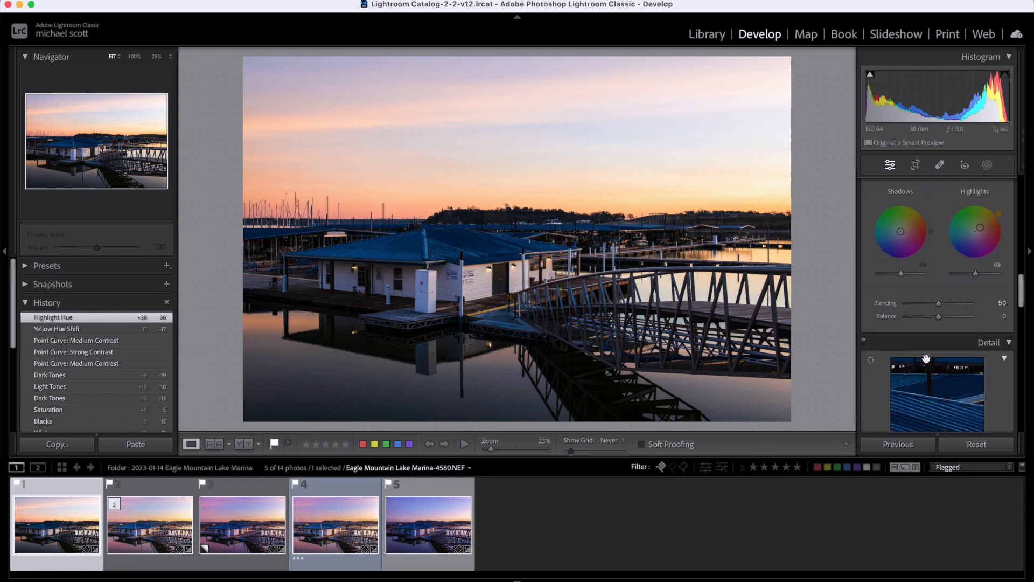
scroll(926, 358, "down", 1)
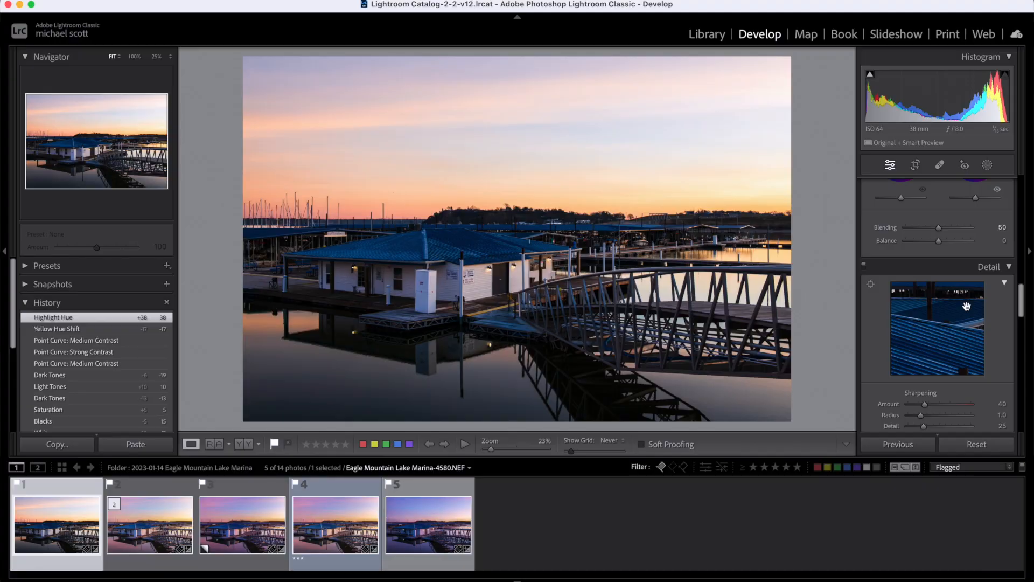
scroll(966, 306, "down", 5)
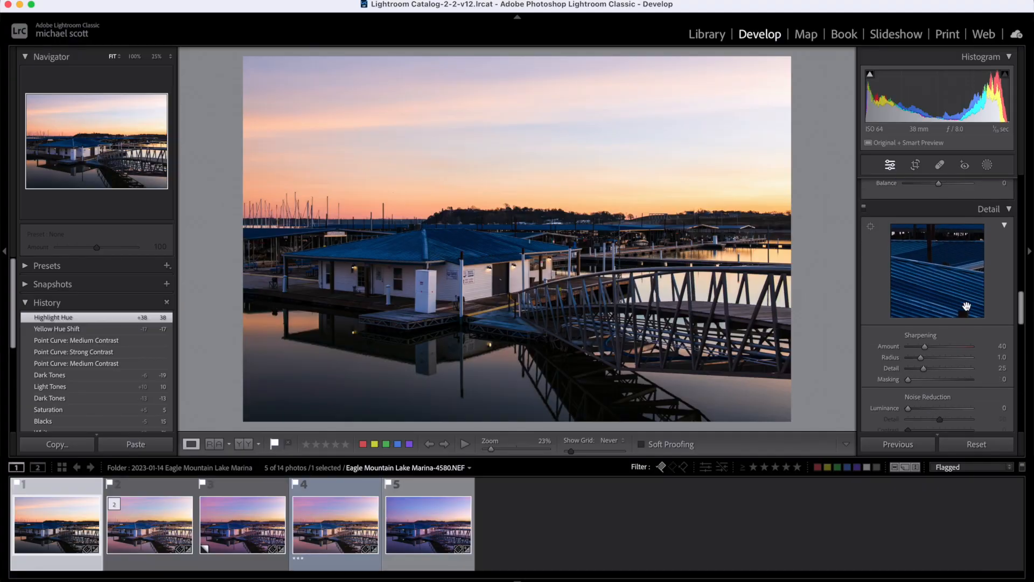
left_click(482, 275)
key("super+equal")
scroll(447, 265, "down", 2)
scroll(447, 265, "left", 4)
scroll(446, 265, "left", 2)
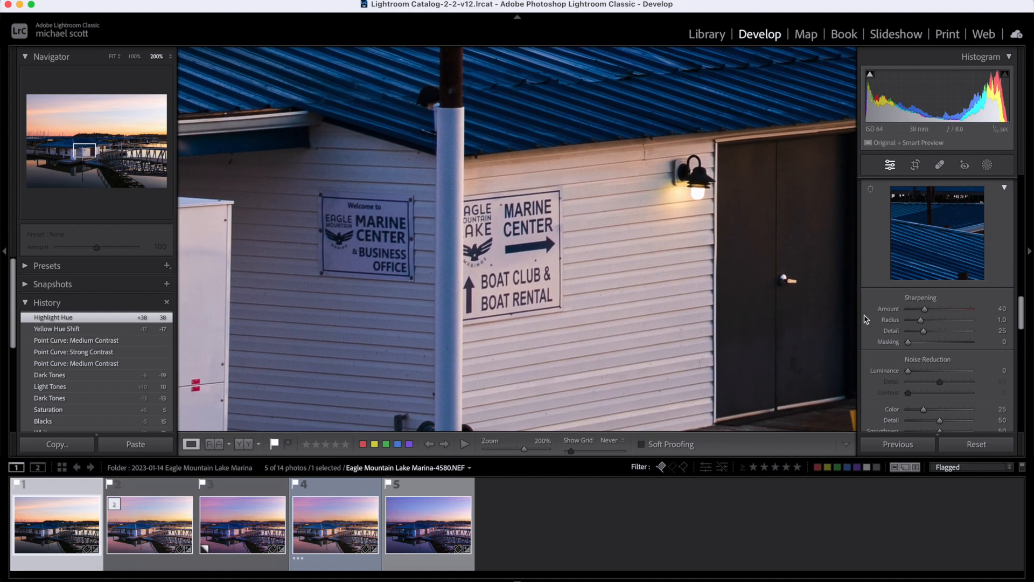
key("alt")
left_click(925, 311, "alt")
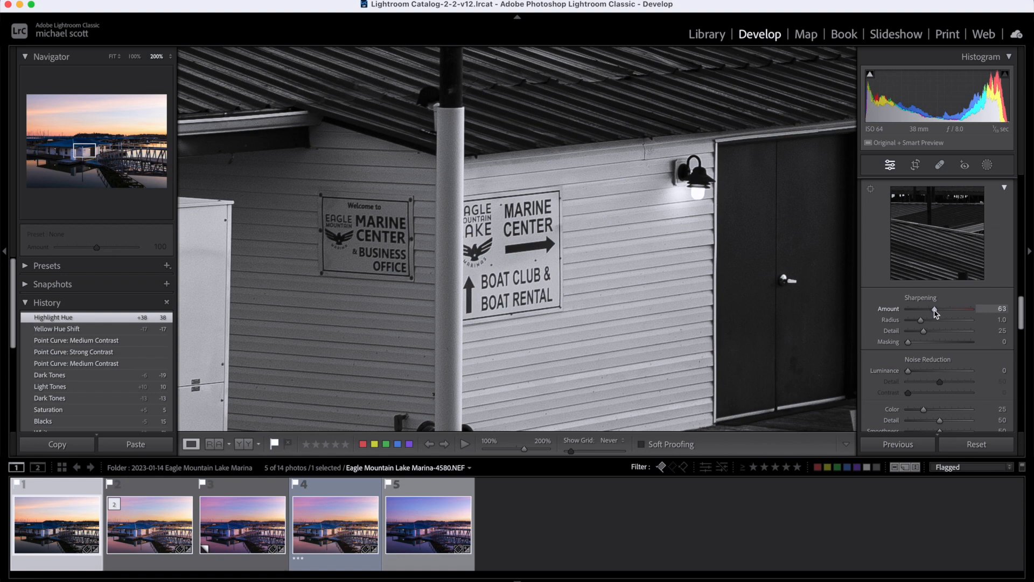
left_click_drag(937, 313, 935, 311)
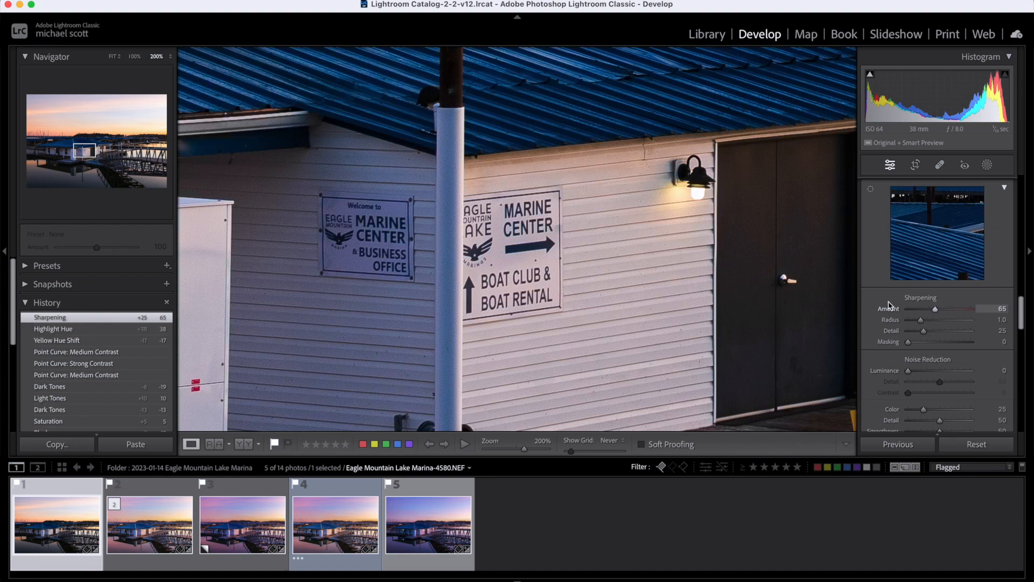
Step: Set the sharpening Masking to 29 using the edge-mask preview, and inspect the distant shoreline and rooftops at 200%
left_click(530, 232)
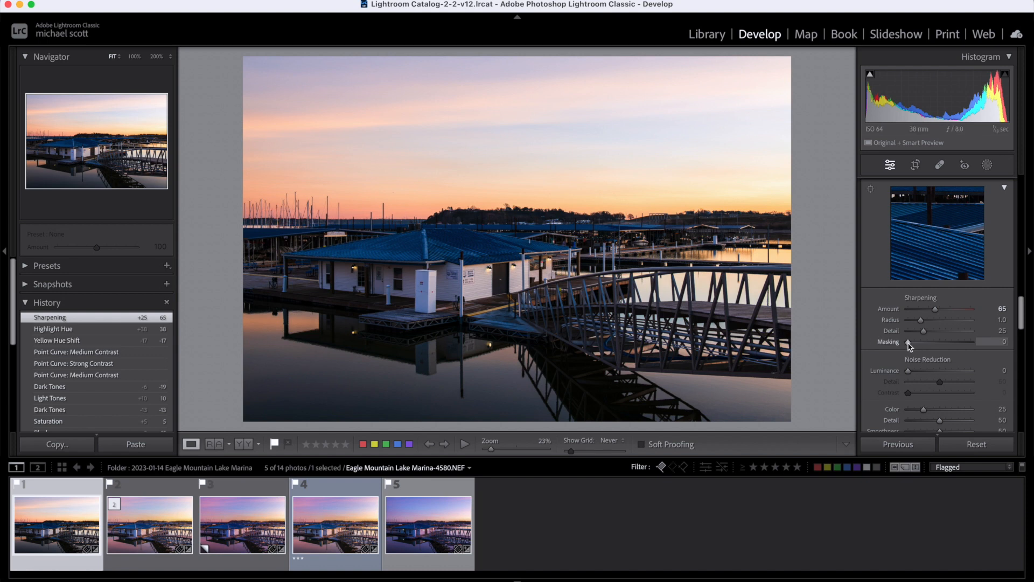
left_click_drag(908, 342, 921, 345)
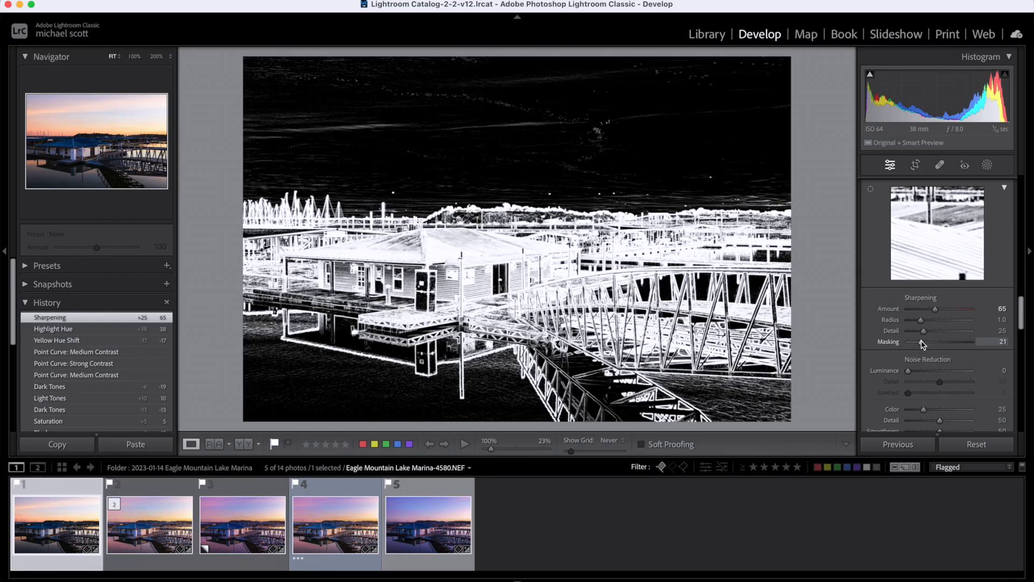
left_click_drag(922, 345, 928, 345)
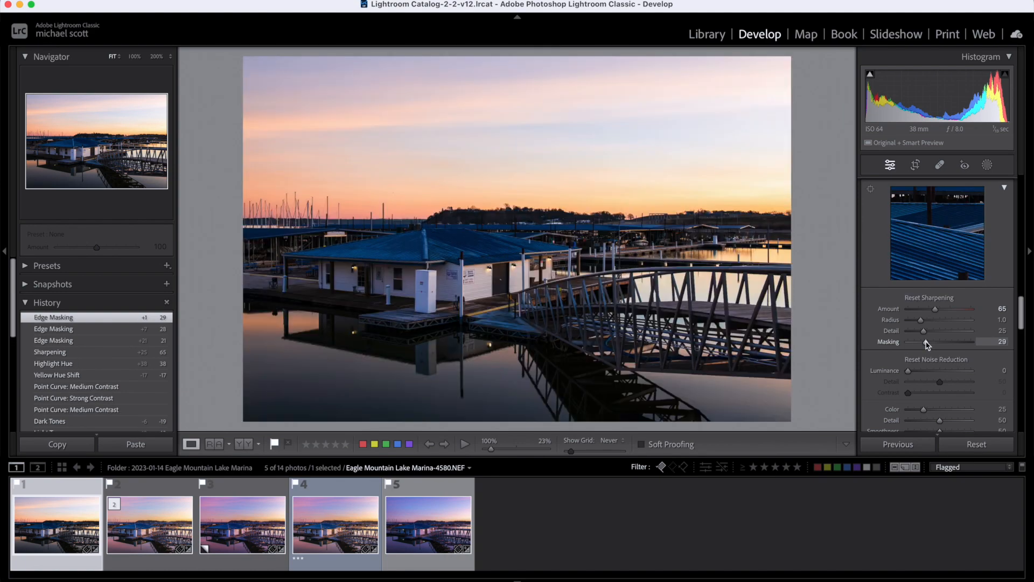
left_click(478, 275)
scroll(474, 272, "right", 3)
scroll(477, 274, "up", 10)
scroll(477, 274, "right", 2)
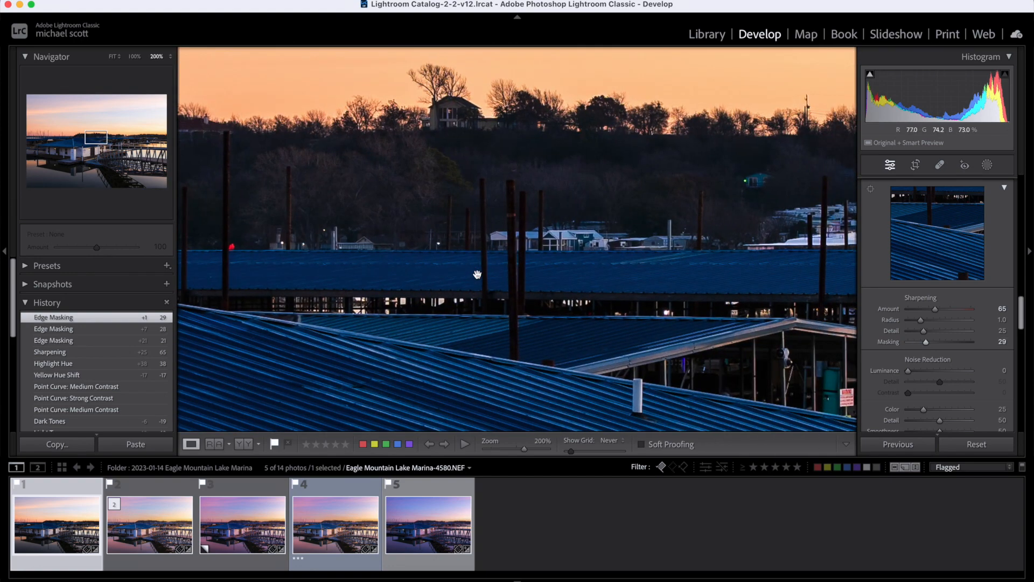
left_click(477, 274)
Step: Set Luminance noise reduction to 36 while viewing the marina building's wall and door at 200%
scroll(976, 346, "down", 5)
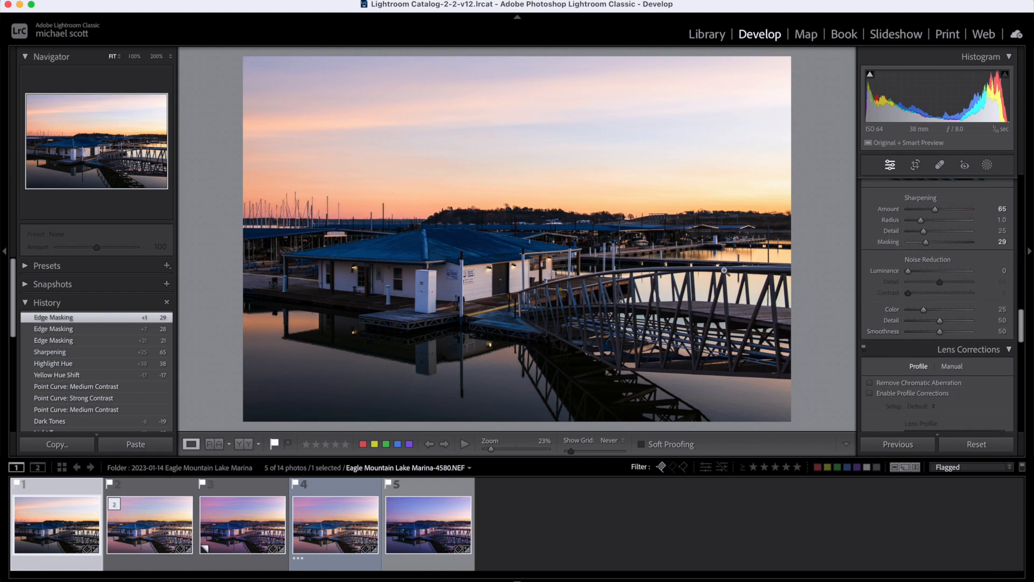
left_click(482, 277)
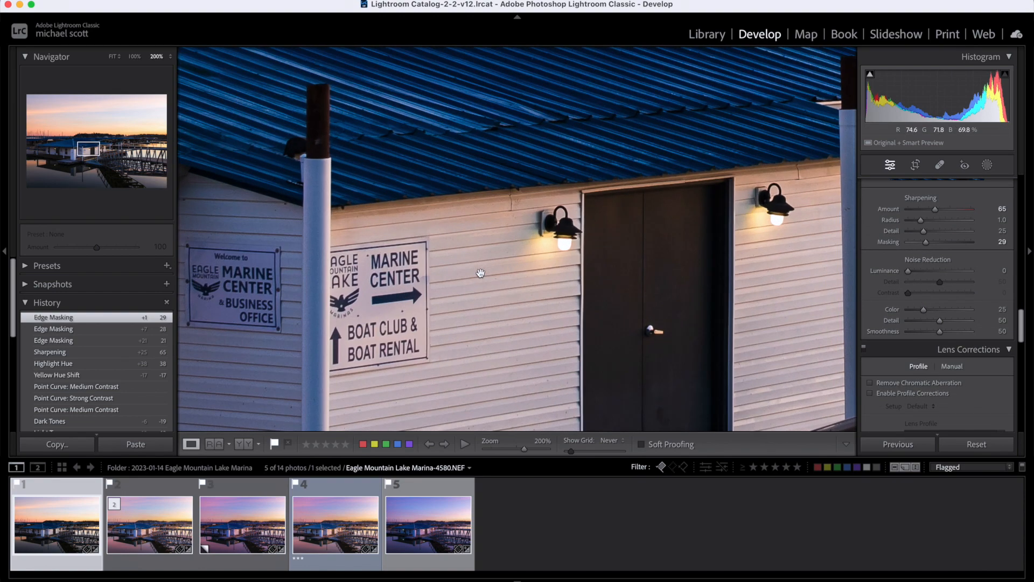
scroll(480, 273, "left", 3)
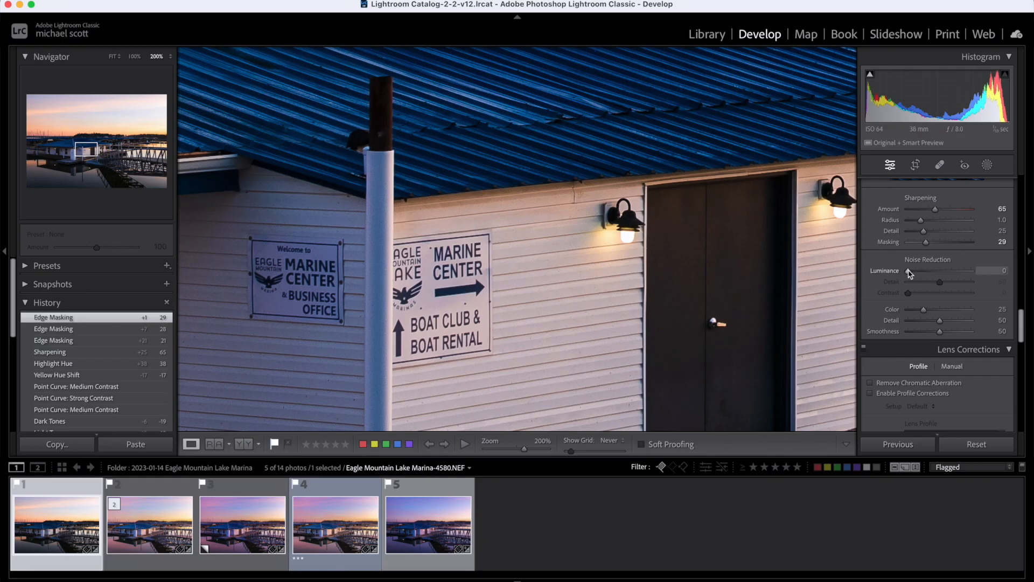
left_click_drag(909, 275, 927, 275)
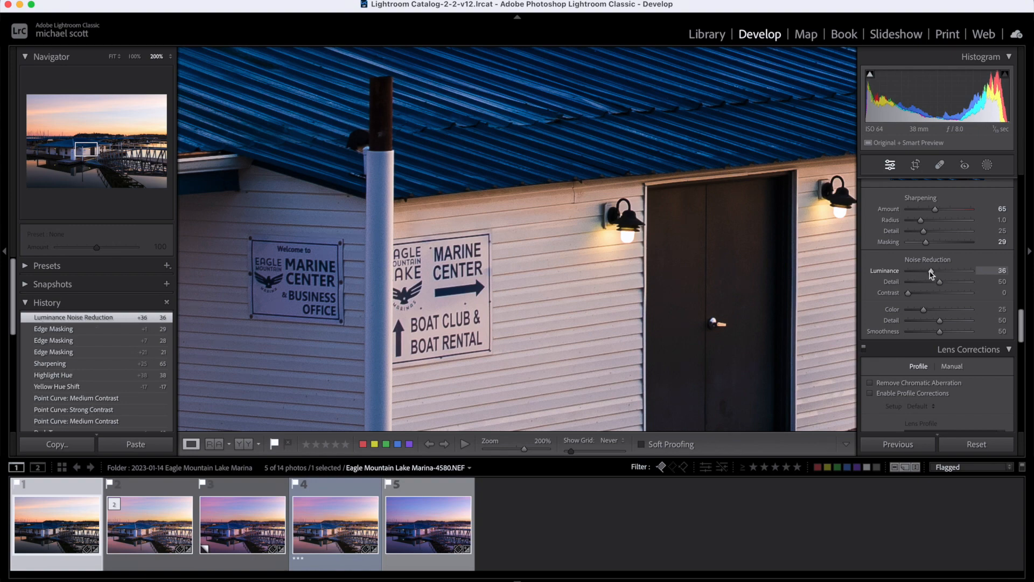
Step: Reset Luminance noise reduction to 0 and enable Profile Corrections and Remove Chromatic Aberration, checking the distant treeline at 400%
left_click(559, 311)
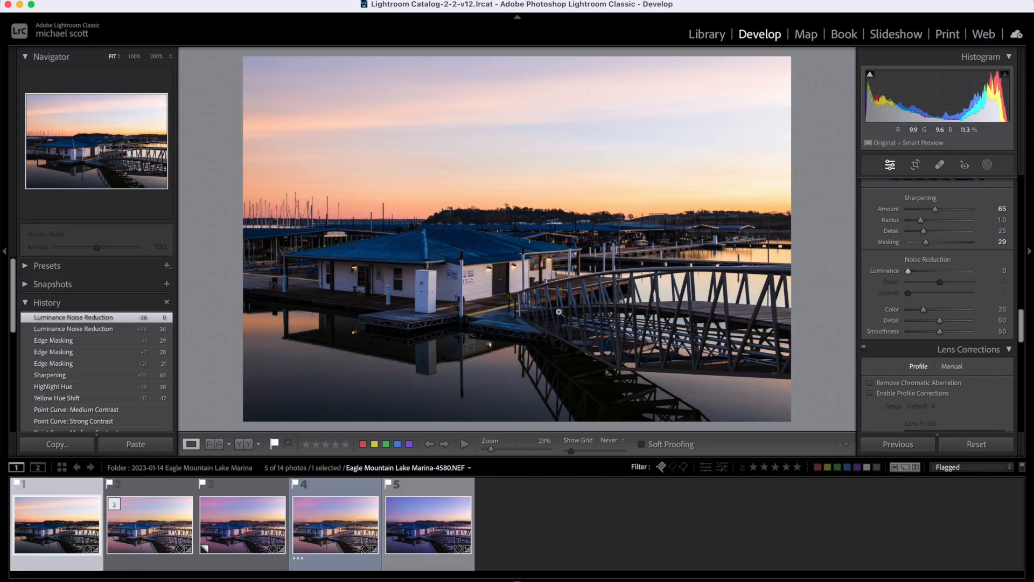
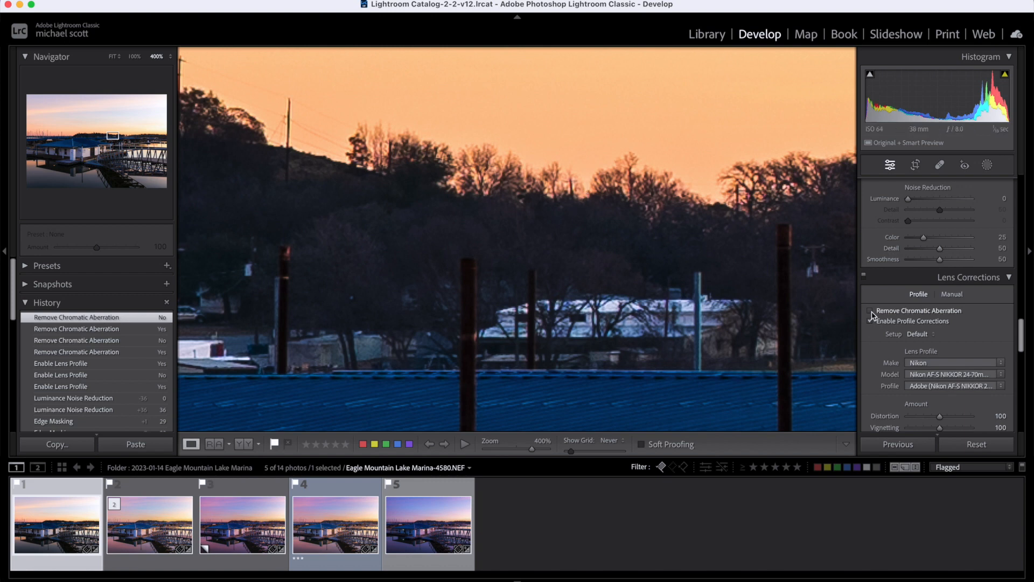
scroll(475, 193, "left", 13)
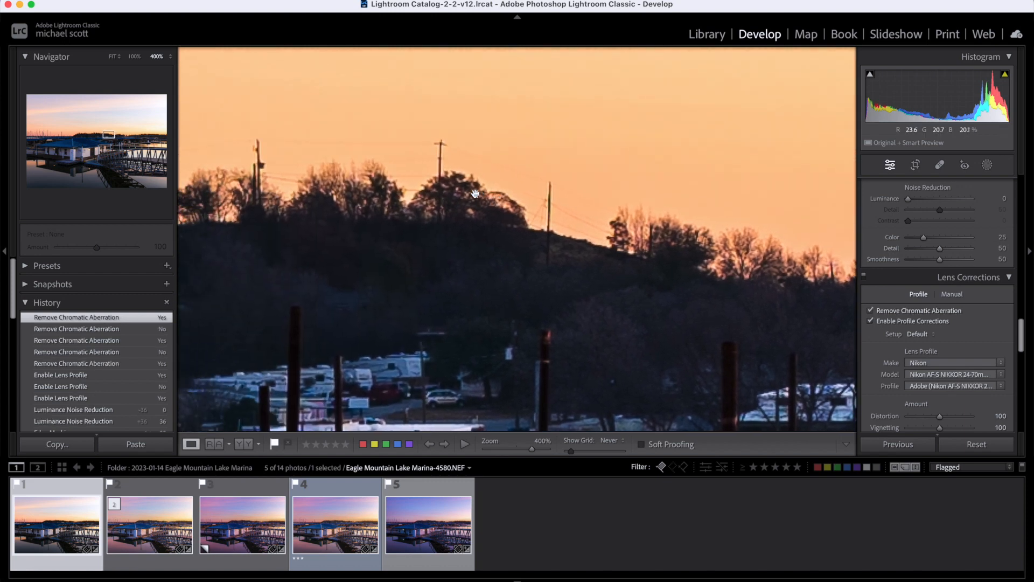
scroll(475, 194, "left", 15)
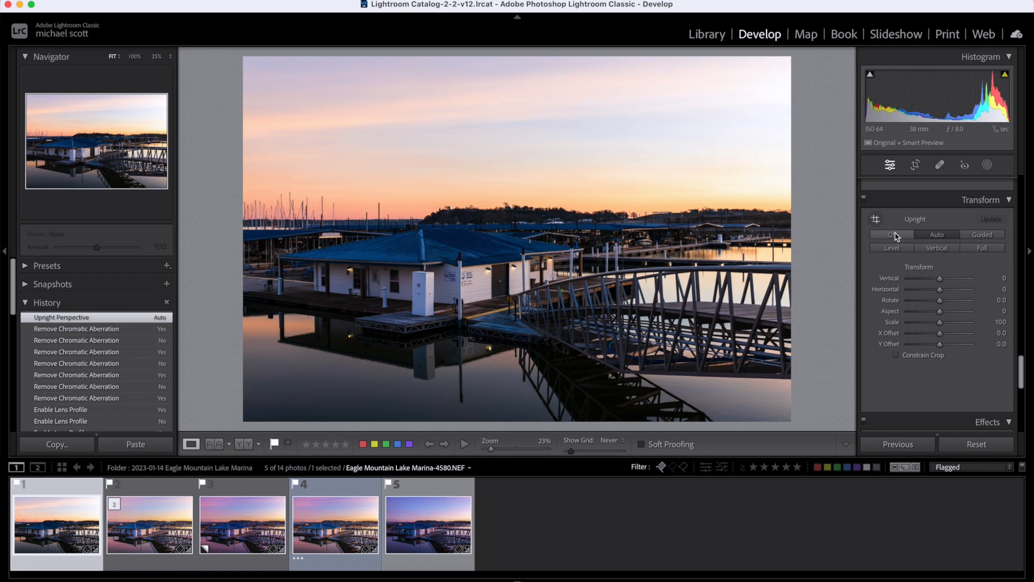
Step: Turn Upright off and try Vertical perspective values of −5 and −9, including Constrain Crop
left_click(893, 234)
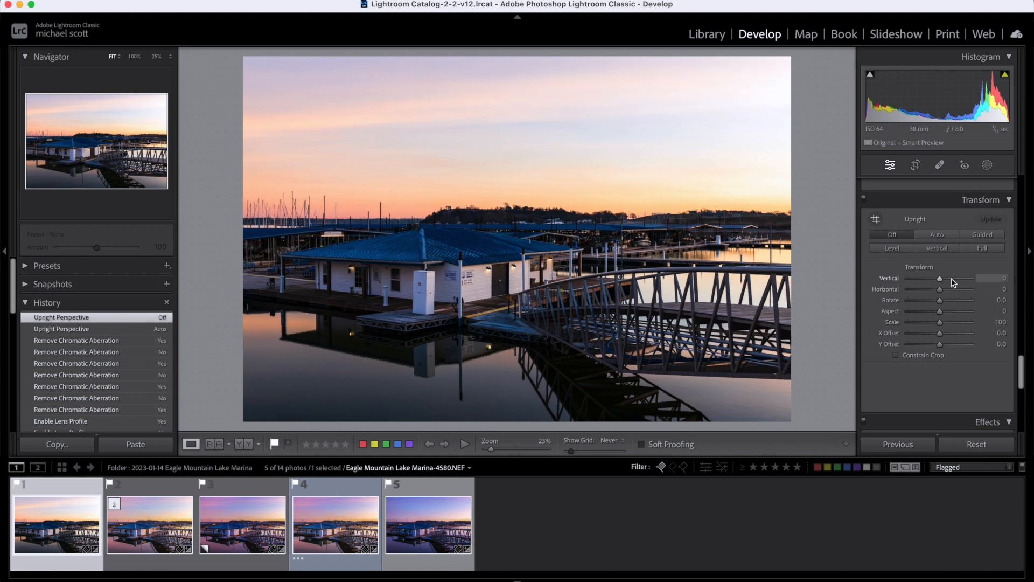
left_click_drag(942, 281, 938, 280)
double_click(896, 280)
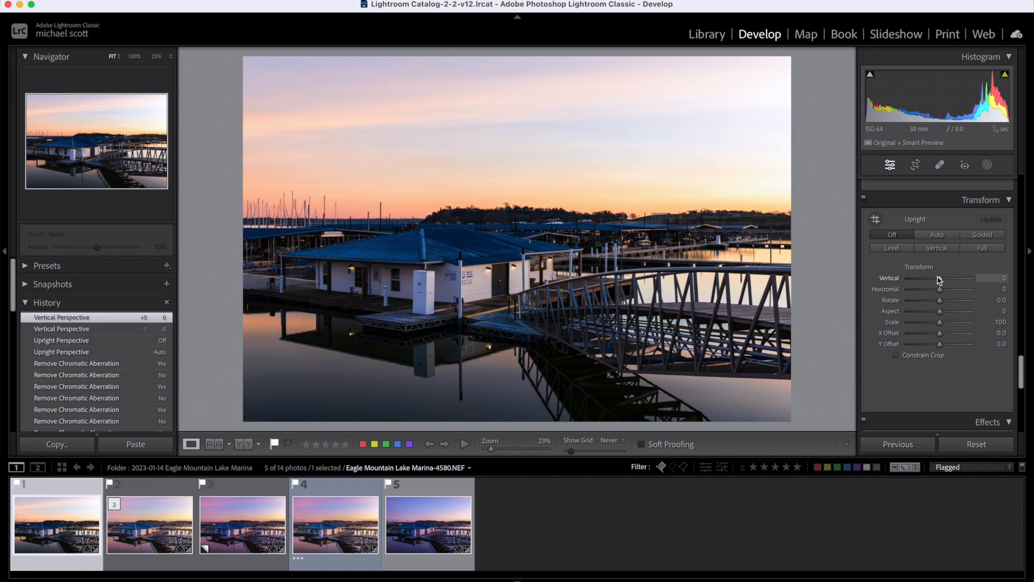
mouse_move(939, 280)
left_mouse_down()
mouse_move(912, 285)
mouse_move(936, 284)
left_mouse_up()
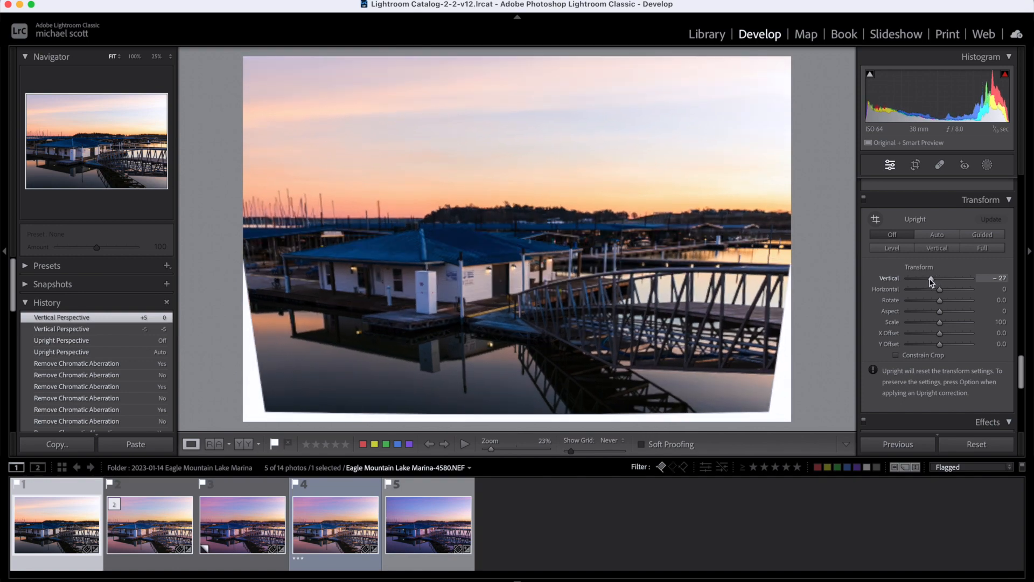
left_click(897, 279)
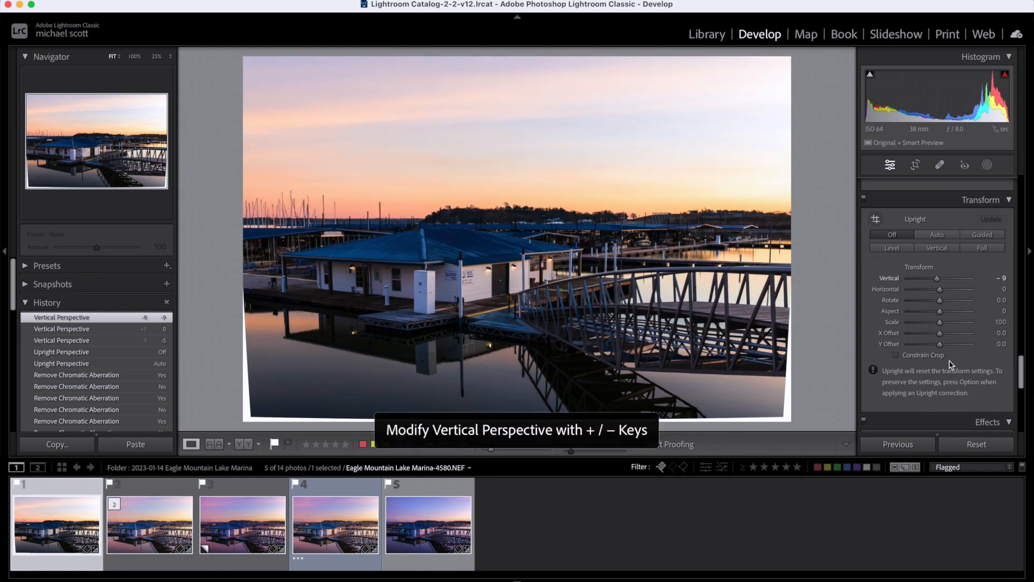
left_click(897, 355)
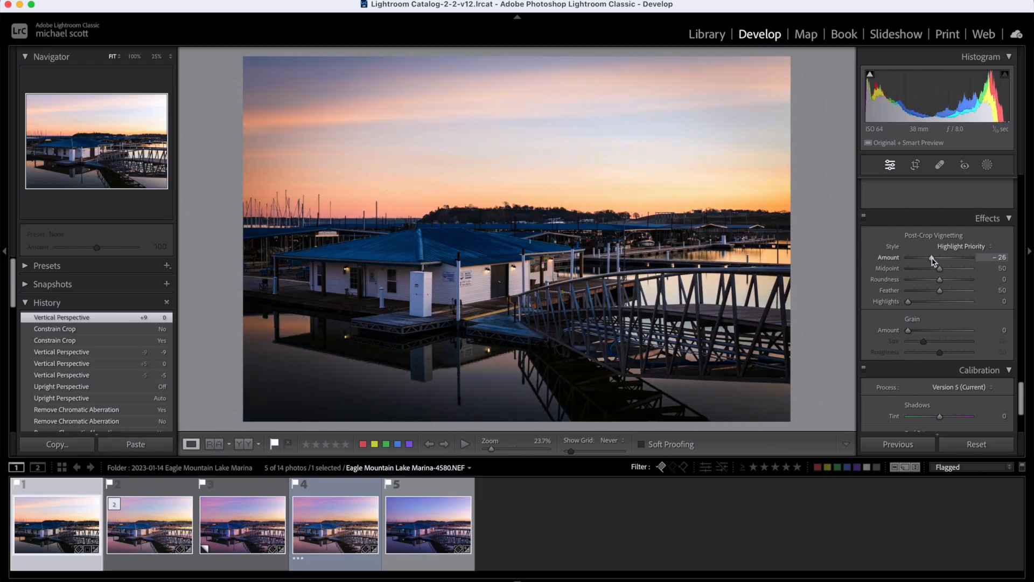
Step: Try a Highlight Priority post-crop vignette with an Amount of −4 and reset it
left_click_drag(932, 260, 938, 261)
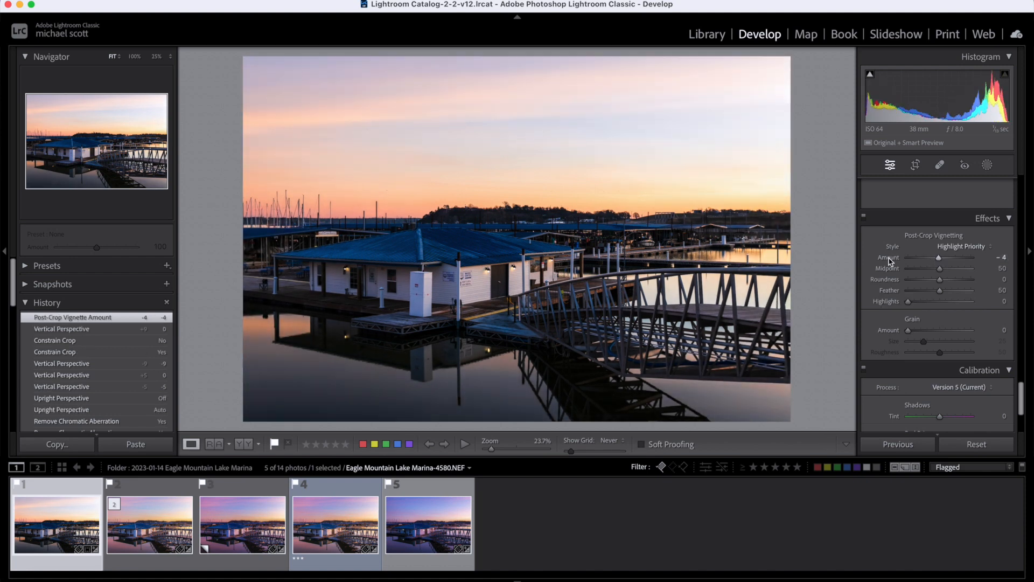
double_click(889, 260)
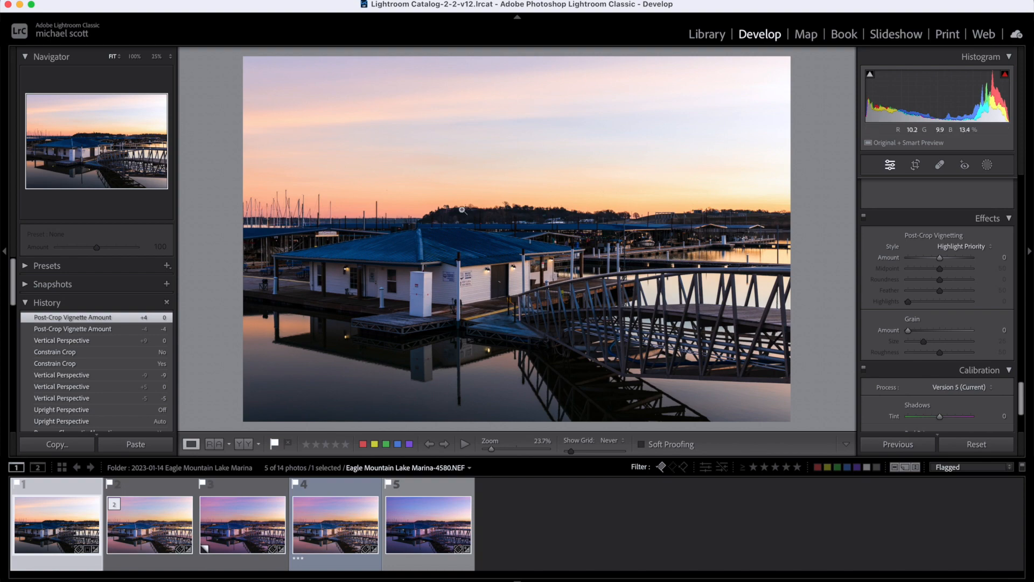
Step: Add a wide radial gradient mask centred near the marina building and extending beyond the photo's edges, working at 12.5% zoom
left_click(537, 249)
left_click(537, 249)
key("super+minus")
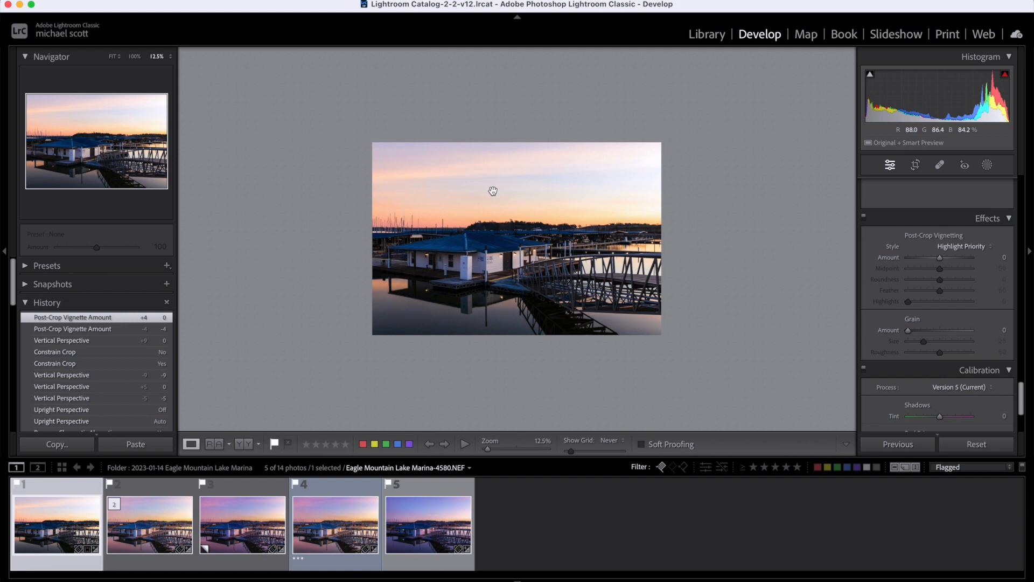
left_click(988, 166)
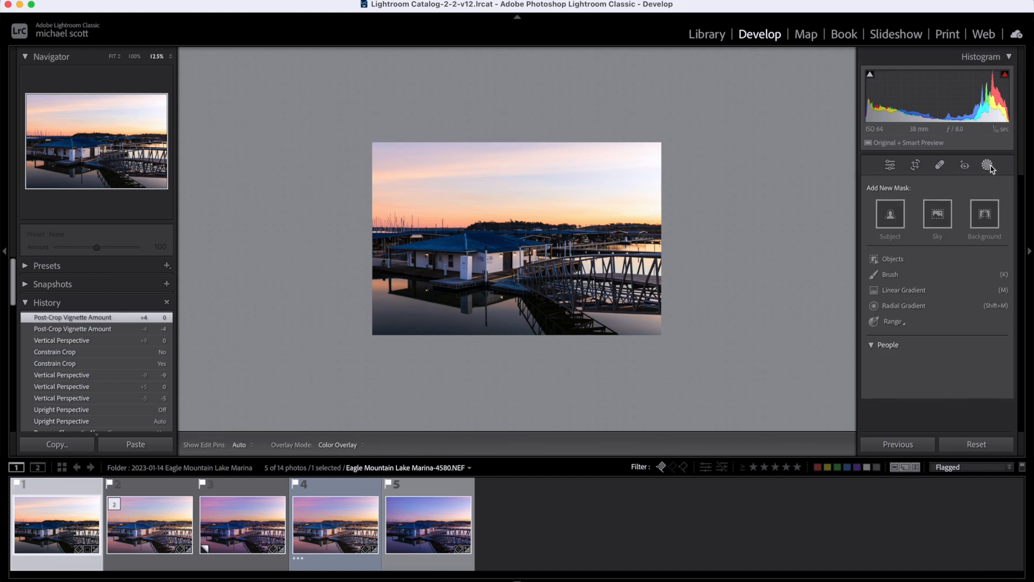
left_click(914, 305)
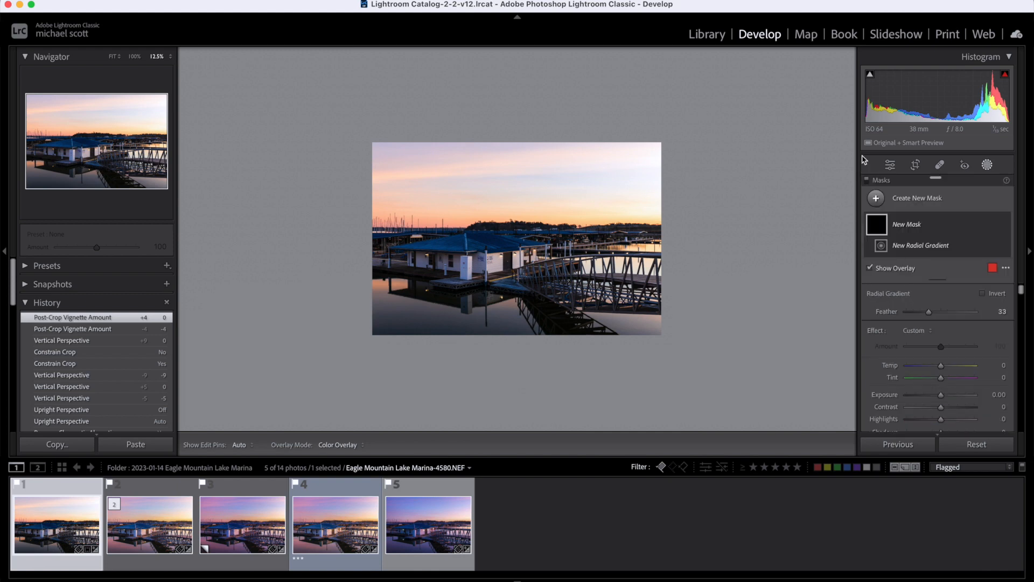
left_click(877, 199)
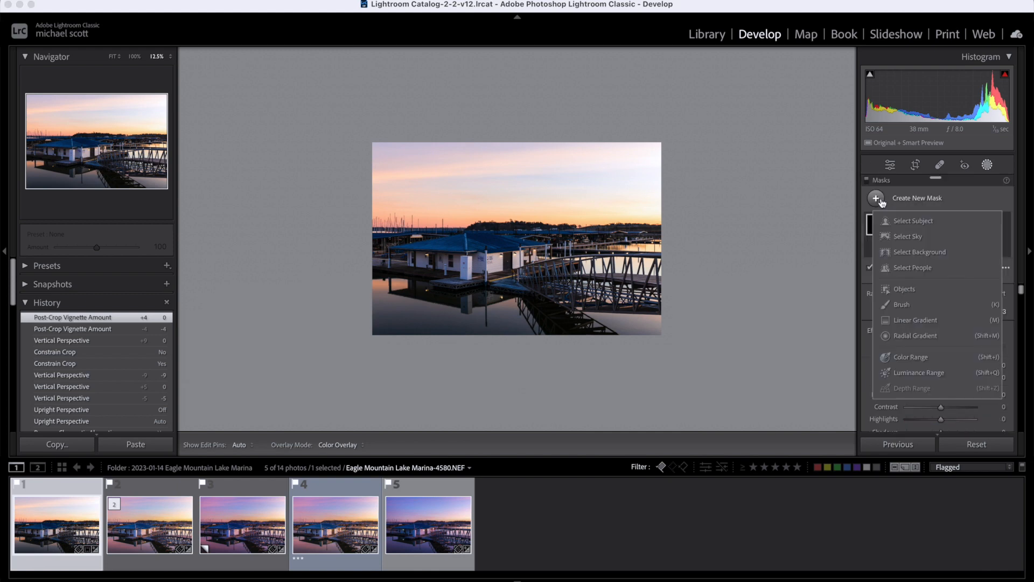
left_click(881, 201)
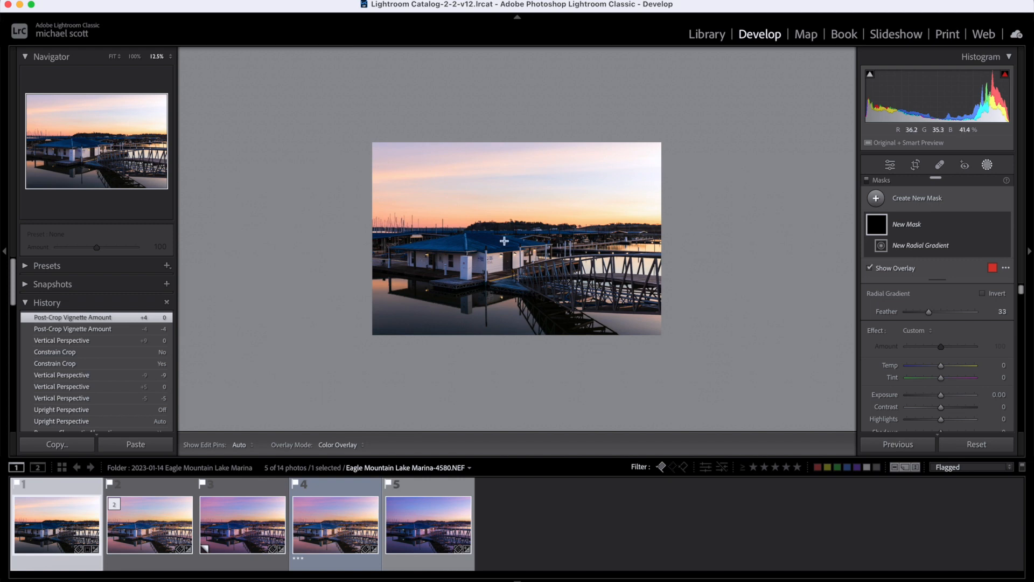
left_click_drag(519, 233, 785, 369)
left_click_drag(519, 234, 516, 242)
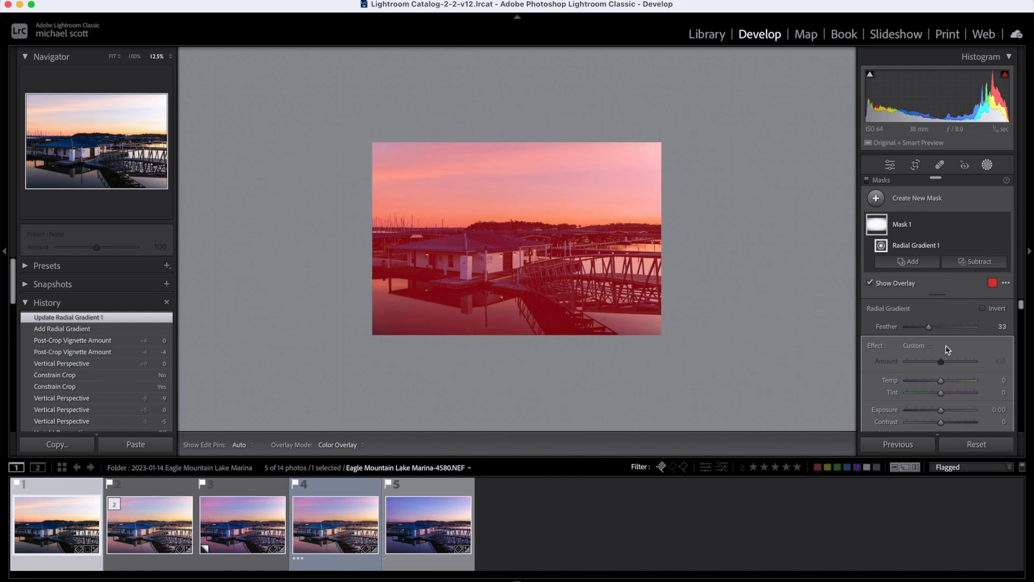
Step: Set the radial mask's Exposure to −0.11 and invert the gradient, shifting its centre slightly lower so the photo's edges darken
scroll(945, 347, "down", 3)
left_click_drag(941, 376, 940, 377)
scroll(993, 324, "up", 2)
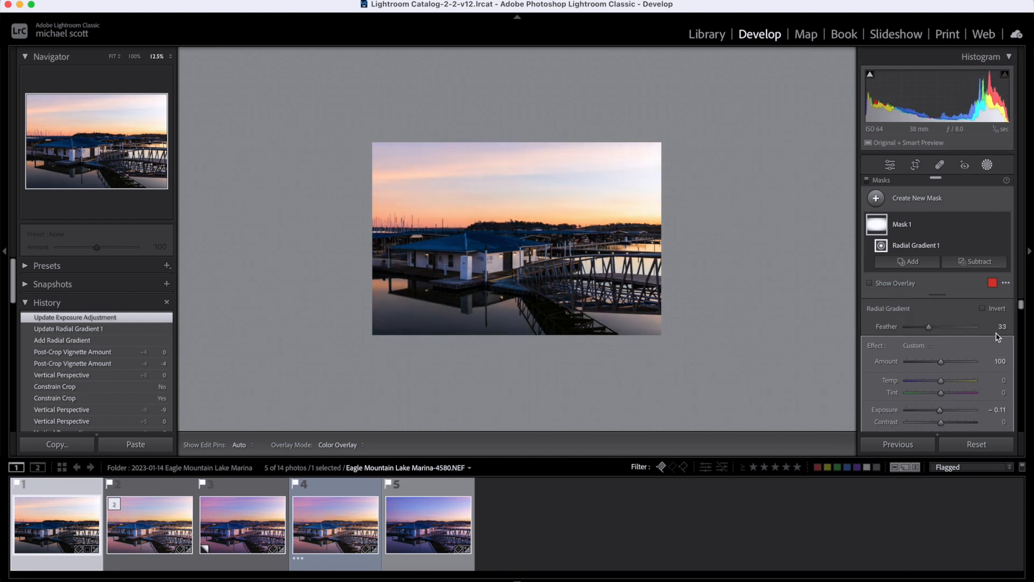
left_click(983, 308)
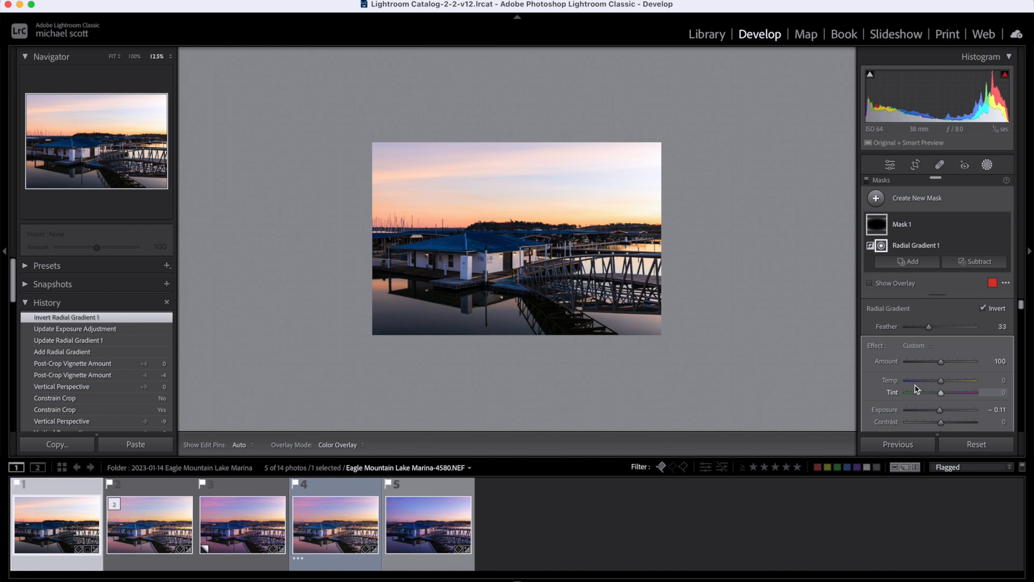
left_click_drag(518, 239, 517, 249)
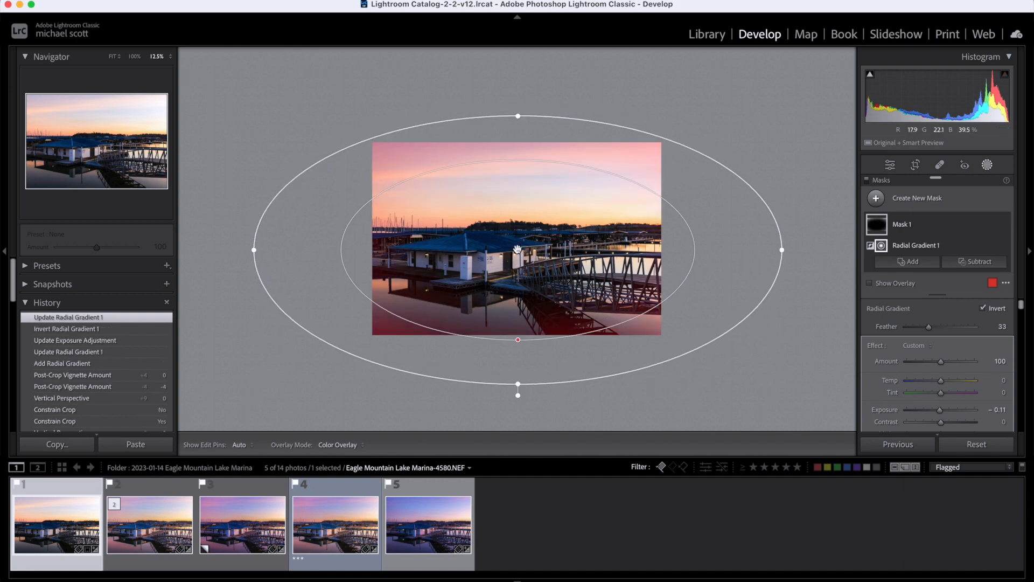
left_click(716, 364)
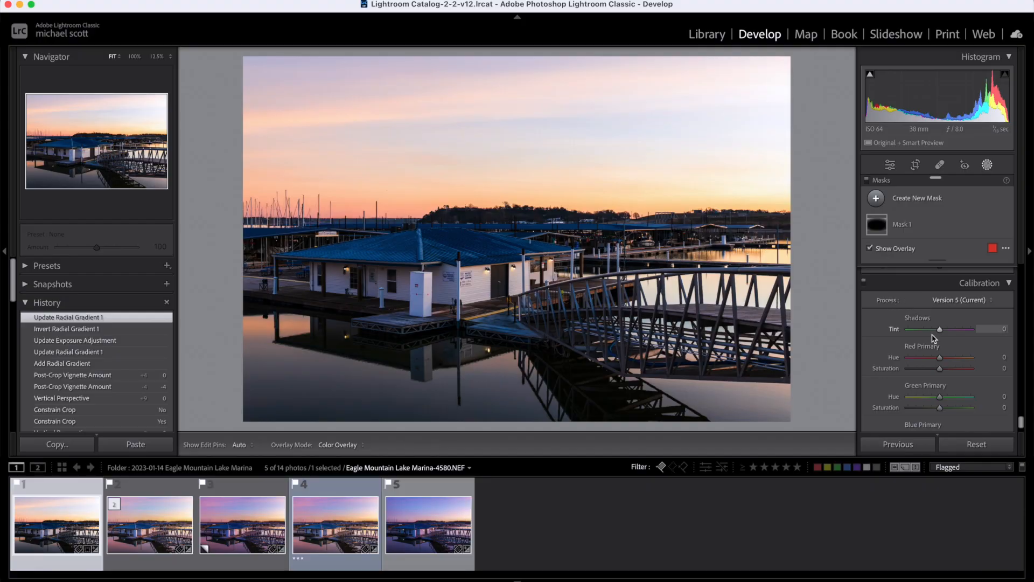
Step: Set the Green Primary Hue to +12 in Calibration
scroll(933, 338, "down", 2)
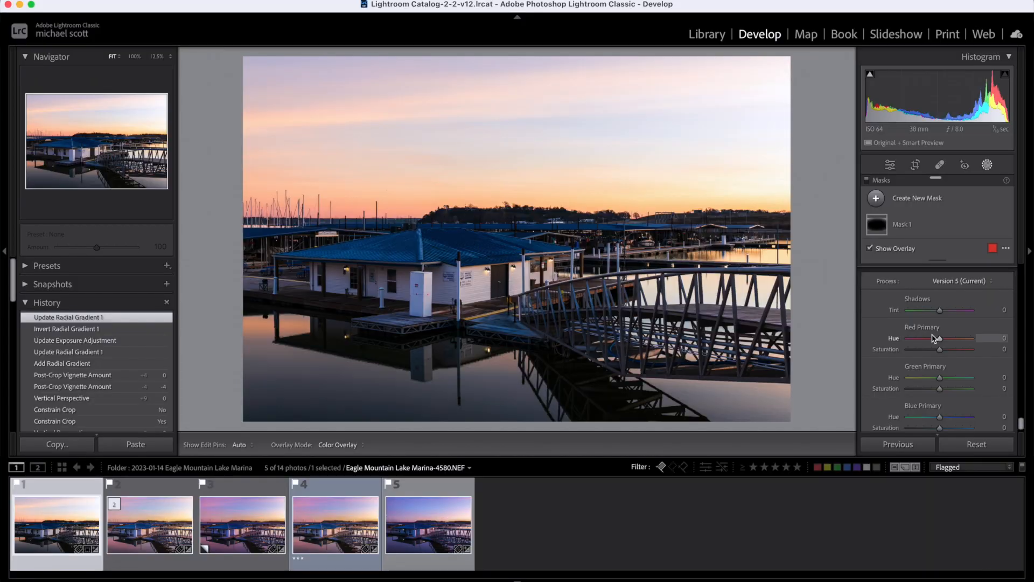
scroll(933, 339, "down", 2)
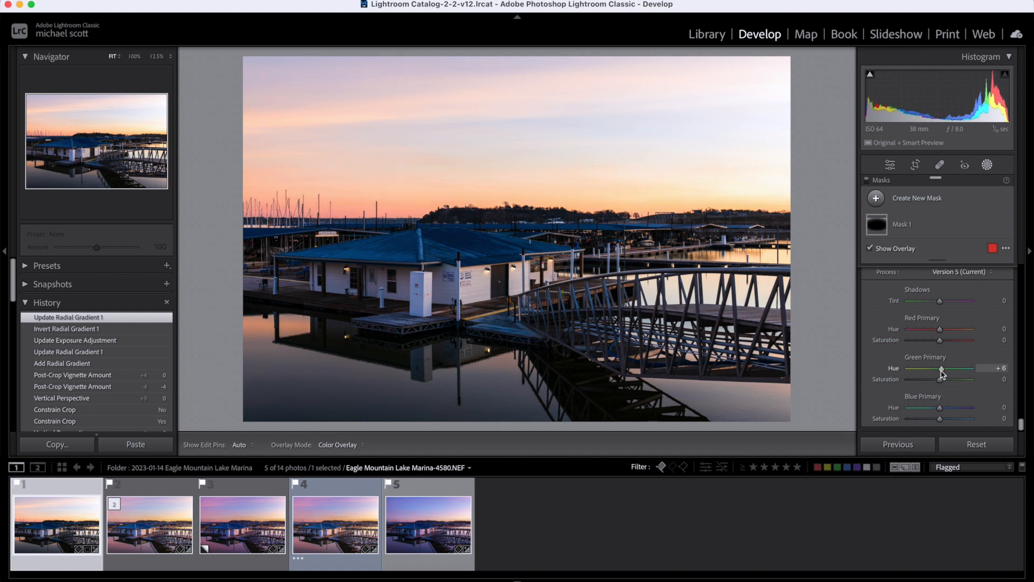
left_click_drag(944, 373, 944, 374)
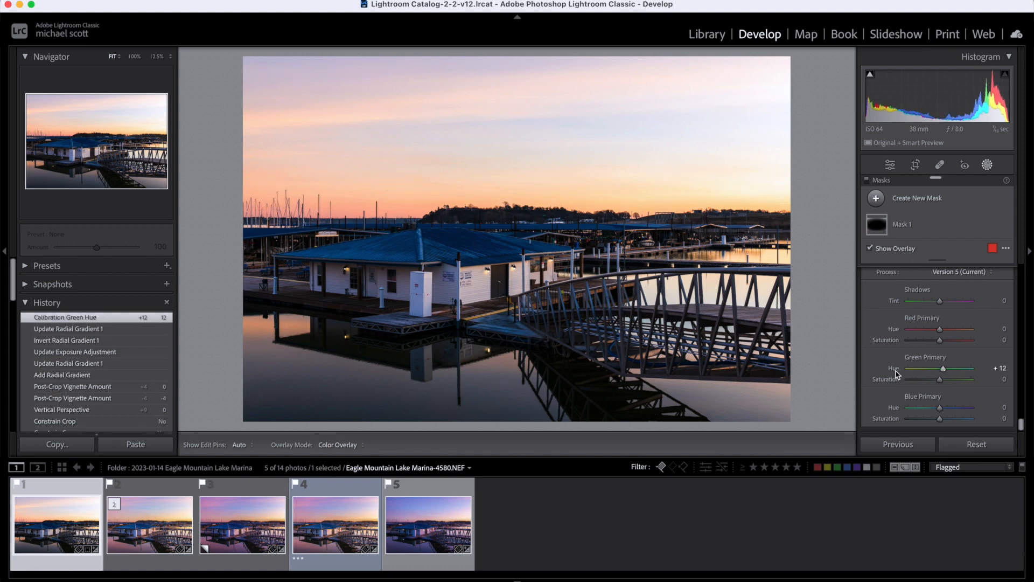
scroll(928, 313, "up", 2)
scroll(928, 314, "down", 1)
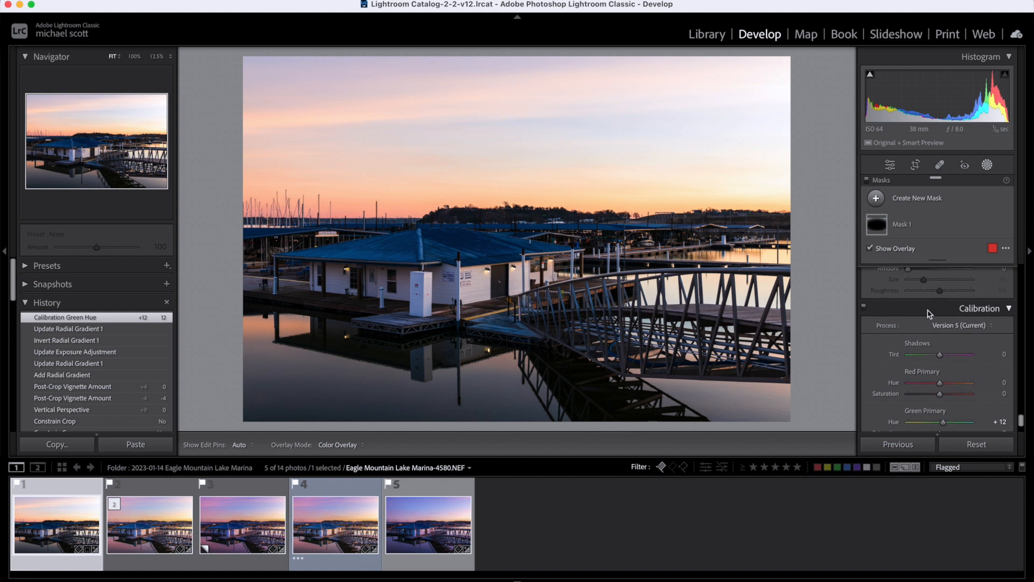
scroll(953, 366, "down", 2)
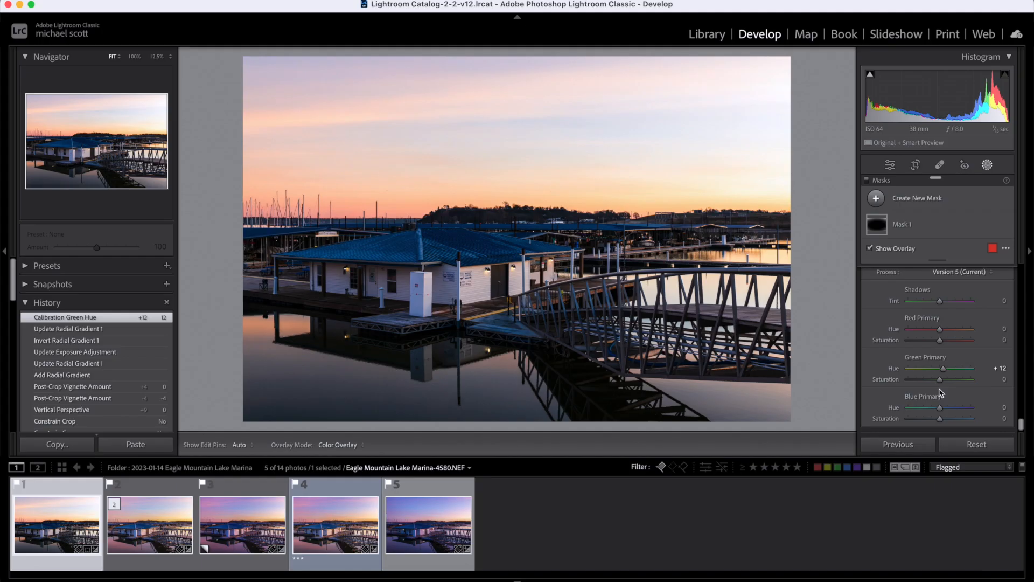
Step: Try a white balance sampled from the marina building's white wall, and restore the As Shot setting
scroll(941, 392, "up", 3)
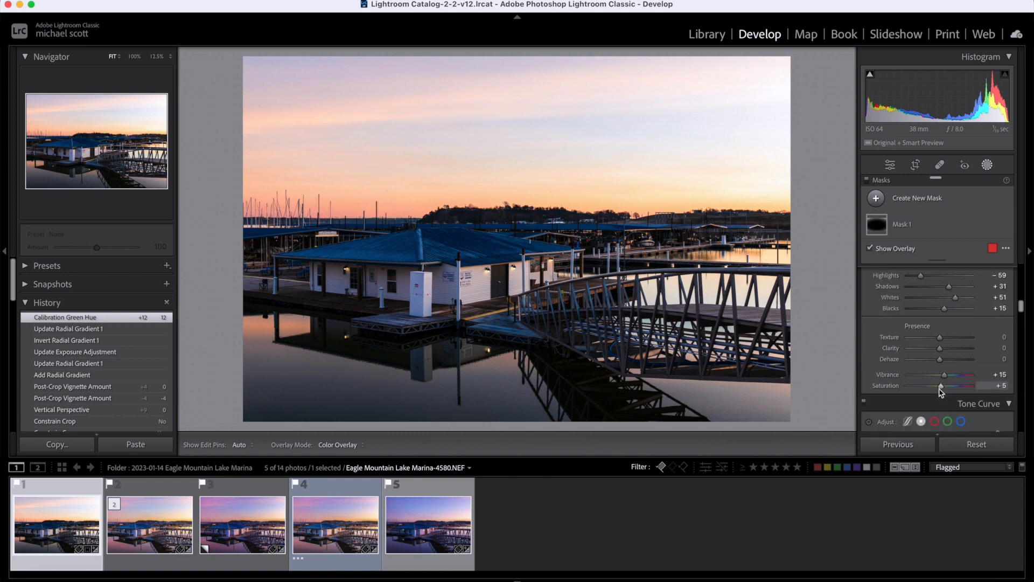
scroll(941, 392, "down", 2)
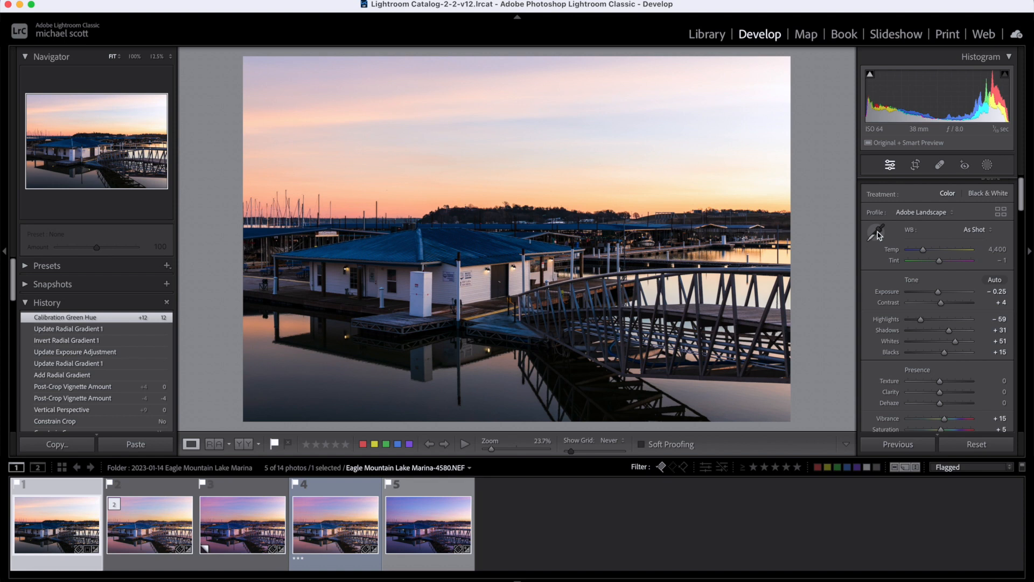
left_click(877, 234)
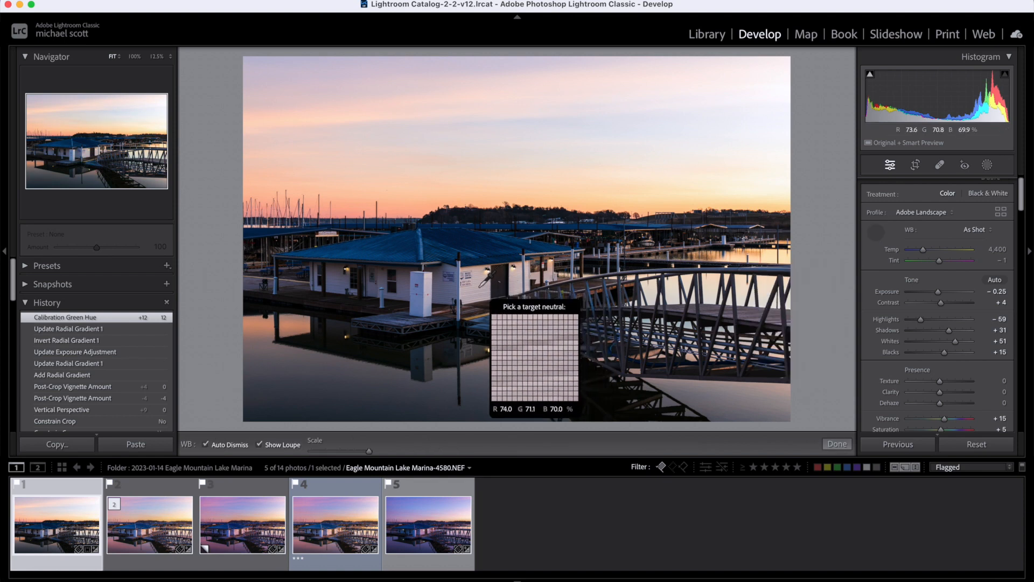
left_click(480, 289)
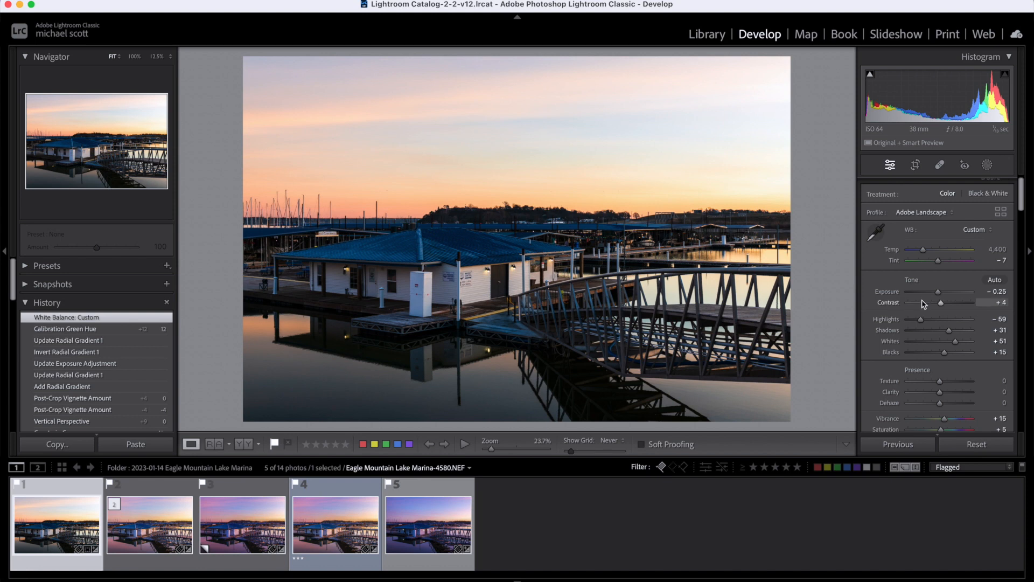
left_click(983, 231)
left_click(989, 135)
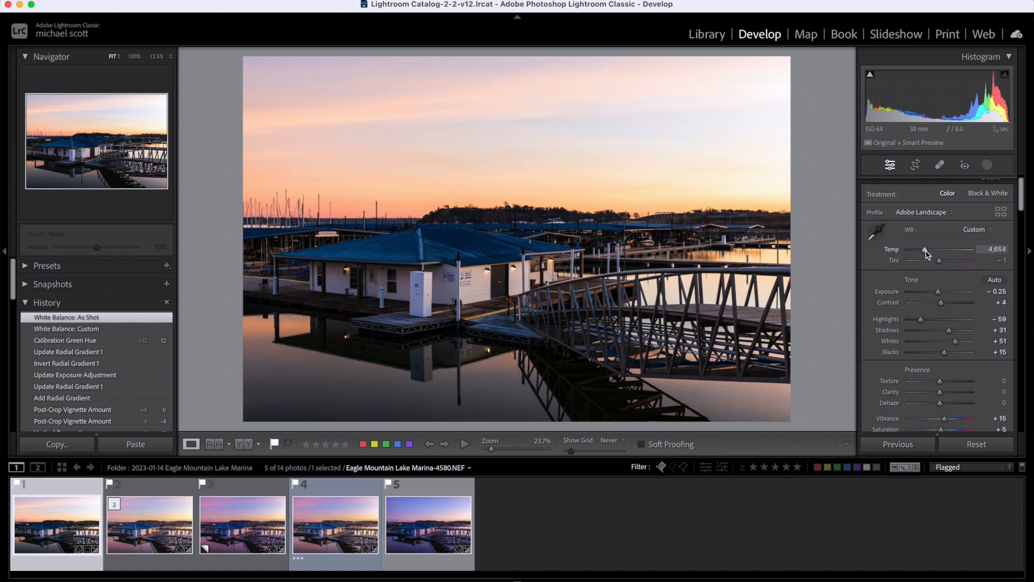
Step: Warm the photo's white balance with Temp 4,642 and Tint +3
left_click(926, 252)
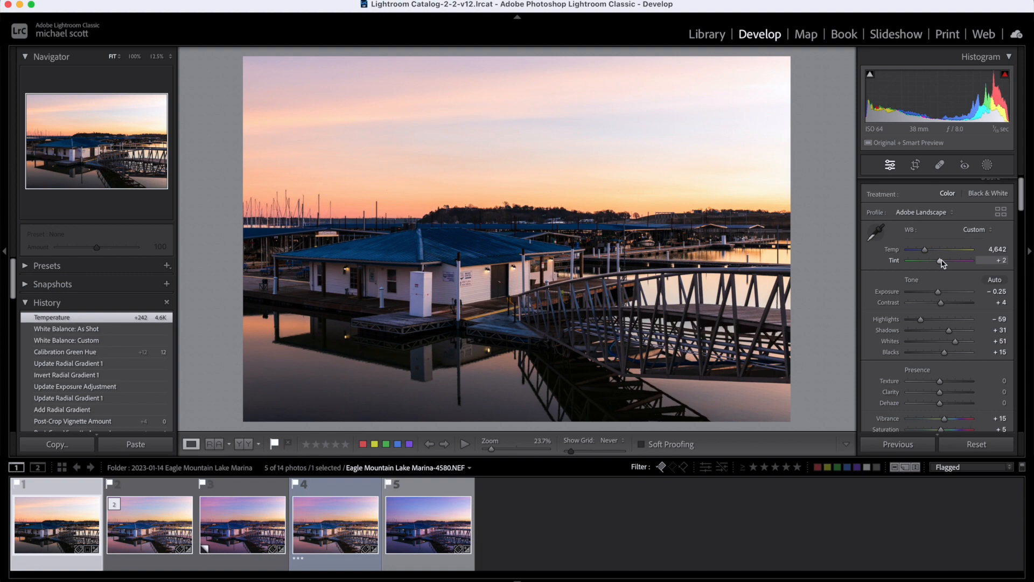
scroll(941, 262, "up", 2)
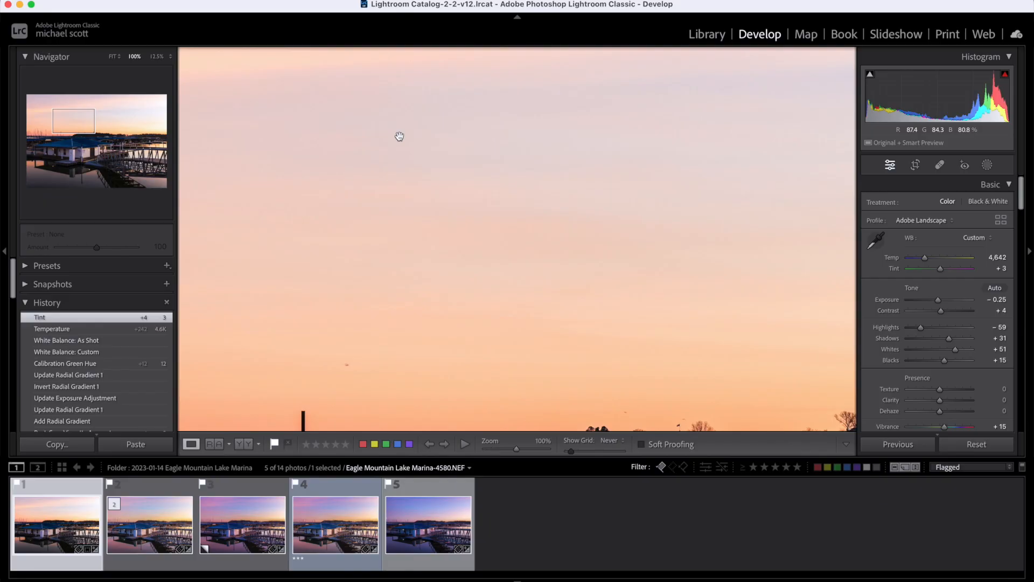
Step: Activate the Heal tool with Visualize Spots on the upper-left corner of the sky at 200% zoom
scroll(399, 137, "up", 5)
left_click_drag(399, 137, 408, 174)
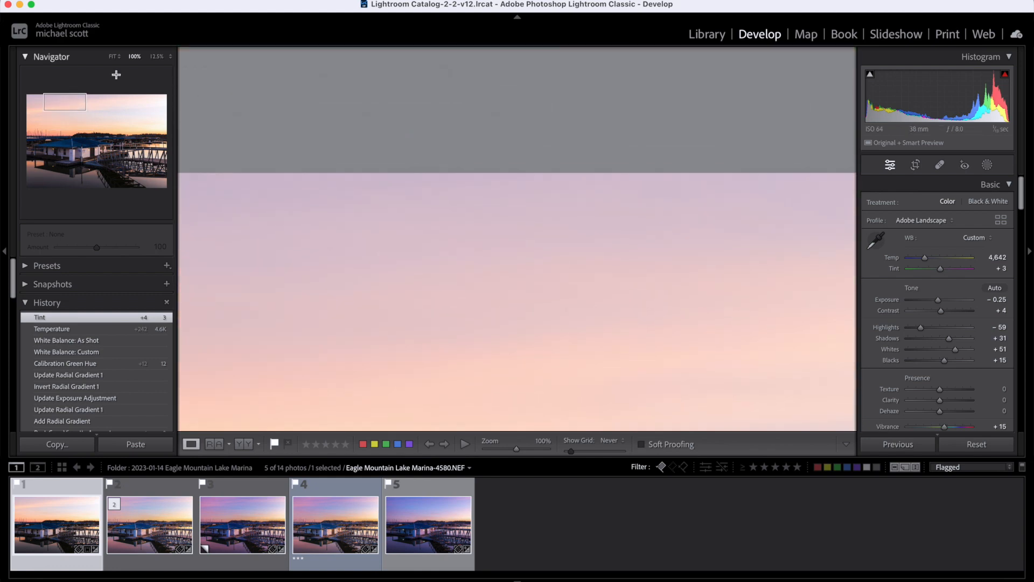
left_click(170, 57)
left_click(173, 75)
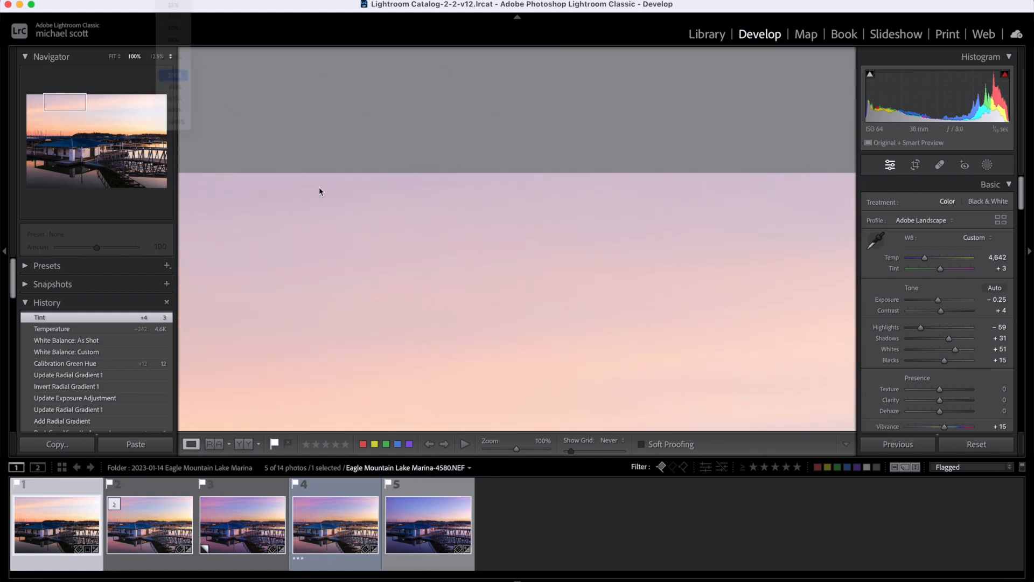
left_click_drag(59, 99, 36, 100)
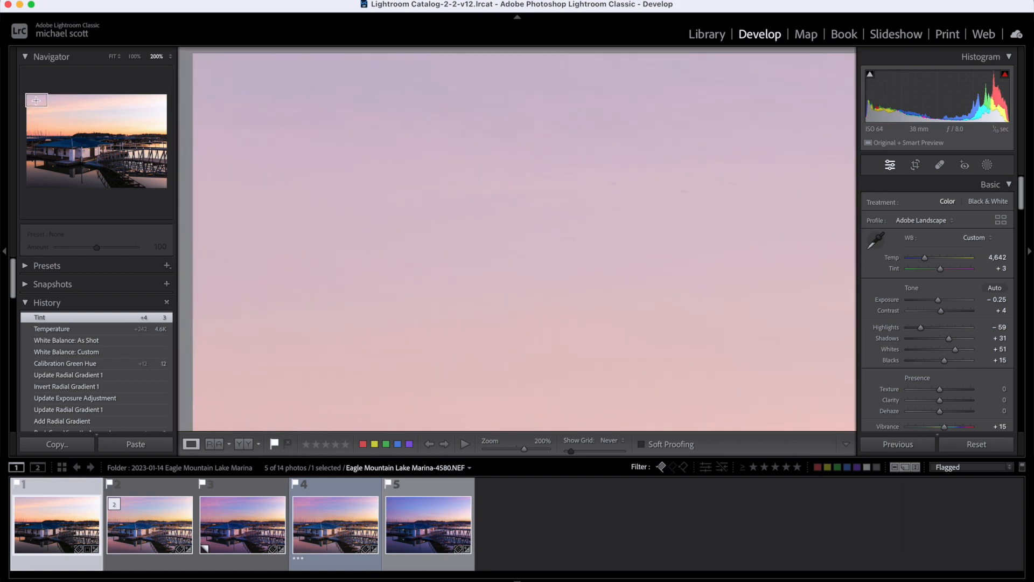
left_click(940, 166)
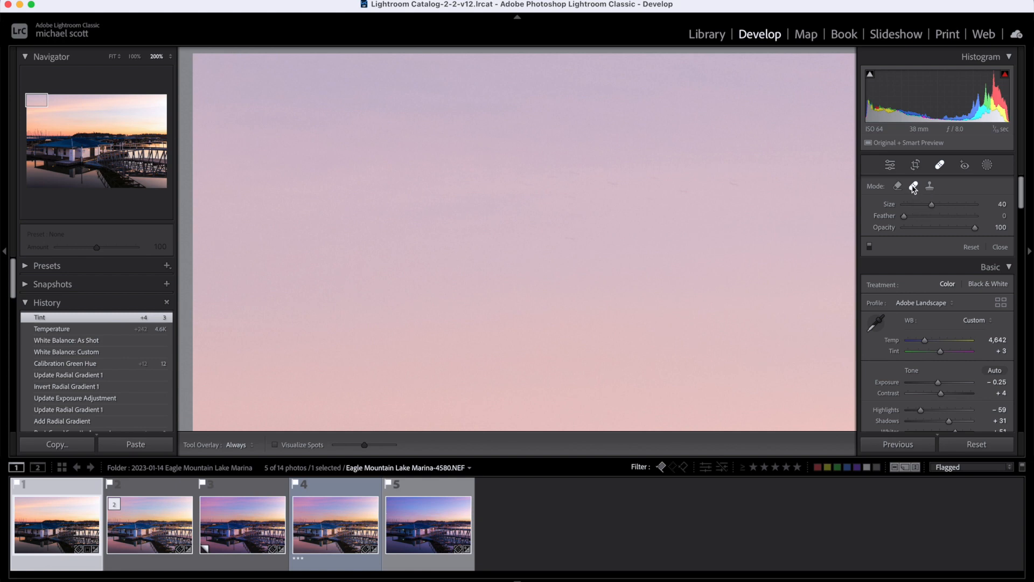
left_click(276, 445)
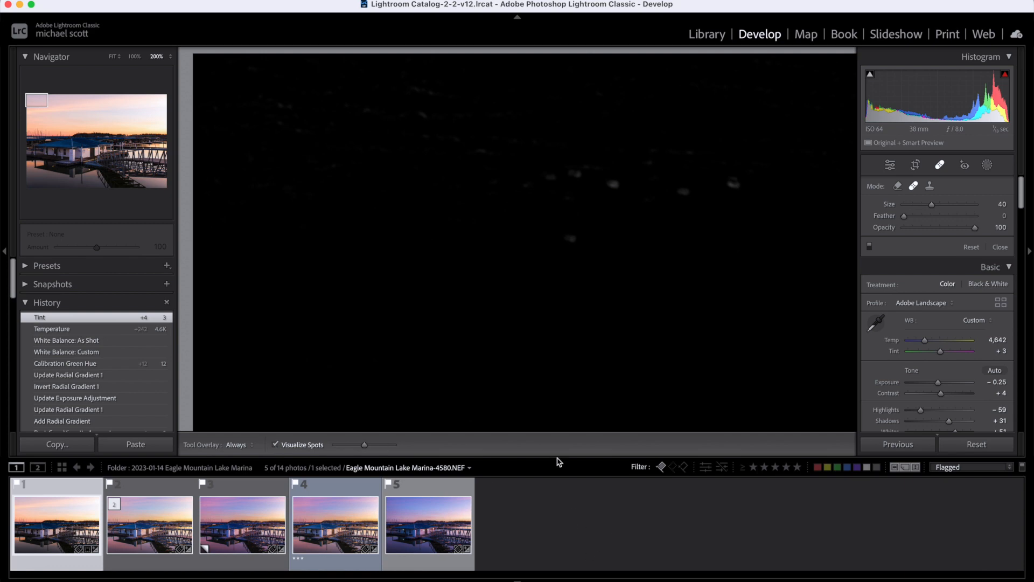
Step: Examine the spot visualization across the whole photo and along the upper-left sky at 200% and 100% zoom
key("super+minus")
key("super+minus")
key("super+minus")
scroll(538, 294, "up", 10)
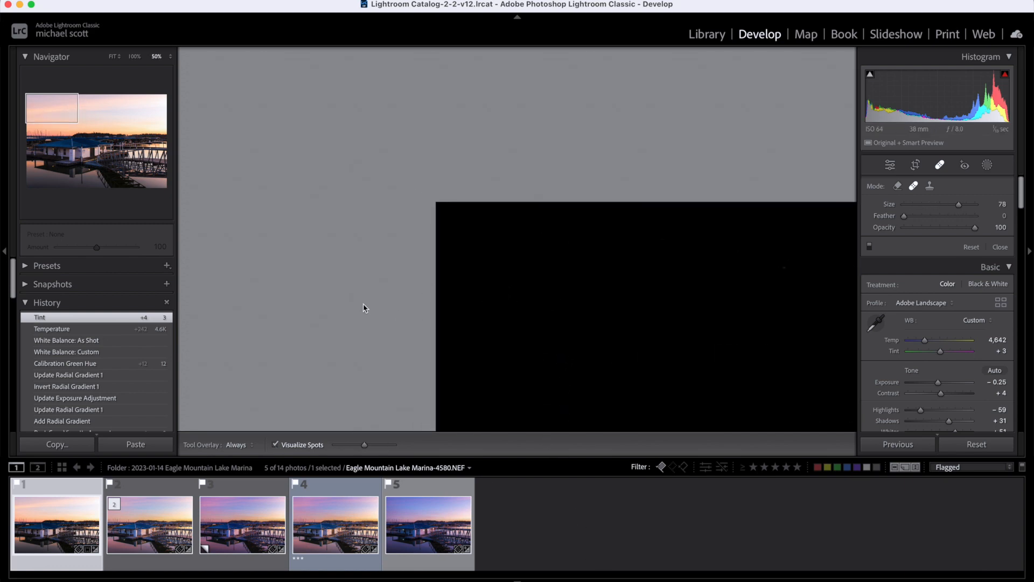
left_click(113, 56)
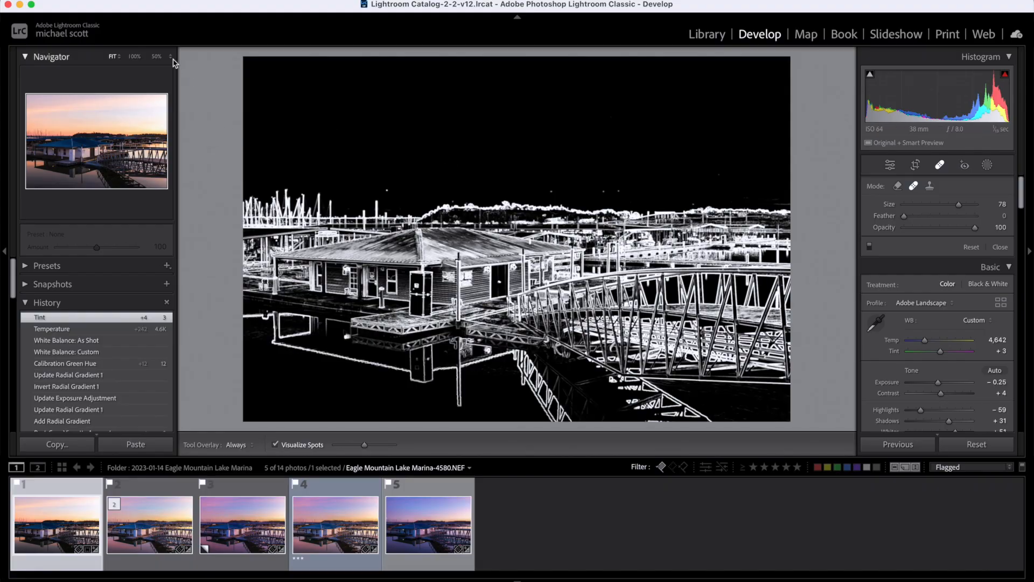
left_click(171, 57)
left_click(181, 152)
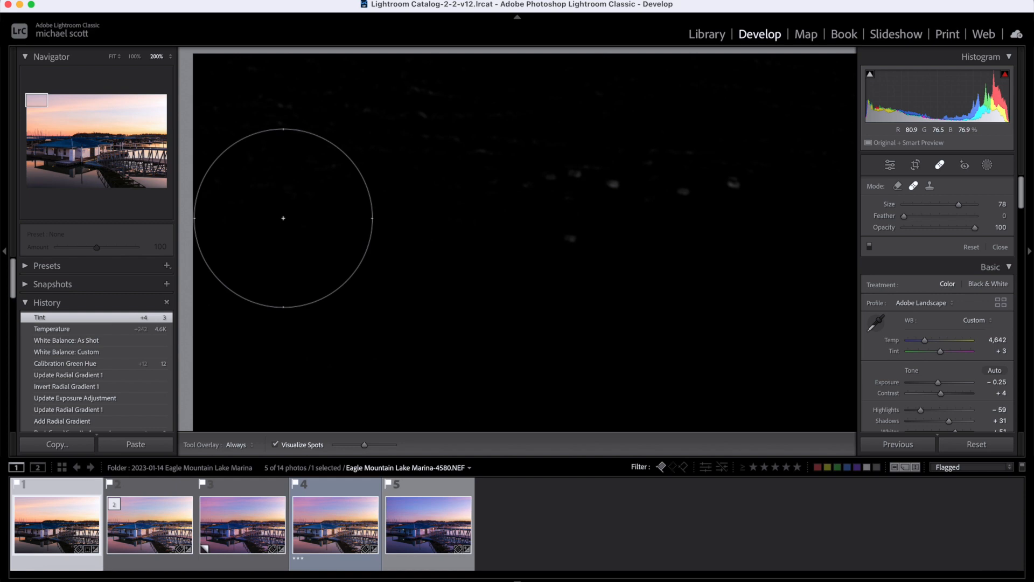
scroll(284, 217, "right", 10)
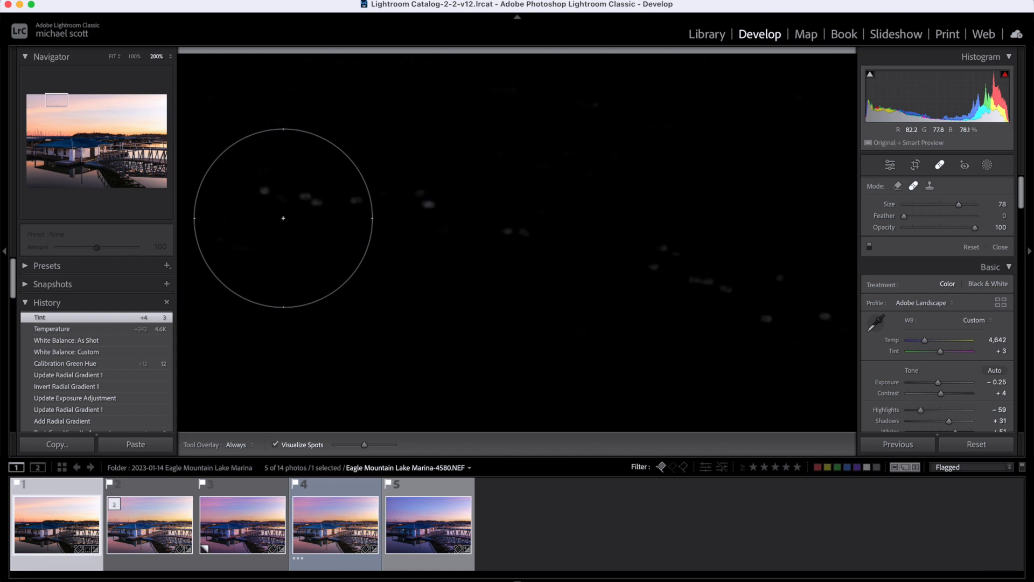
key("super+minus")
key("super+minus")
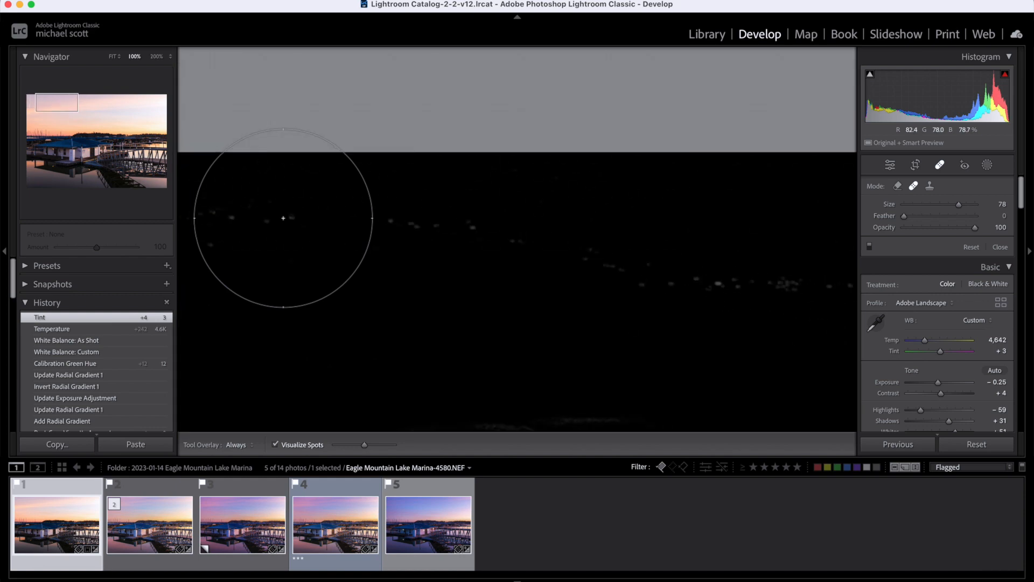
key("super+equal")
key("super+equal")
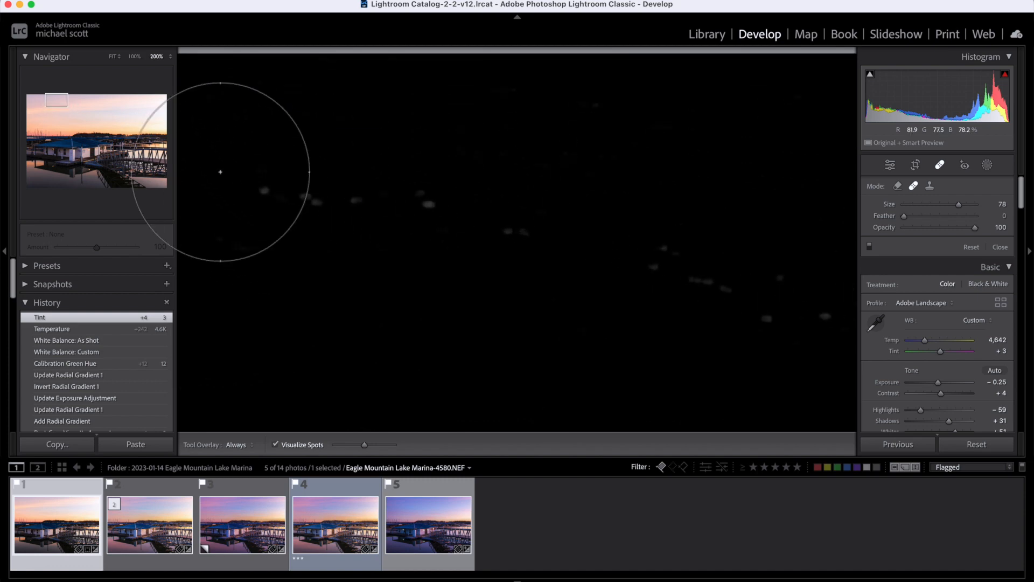
Step: Reduce the Heal brush Size to 15 and heal six of the highlighted spots in the upper-left sky
scroll(381, 246, "down", 8)
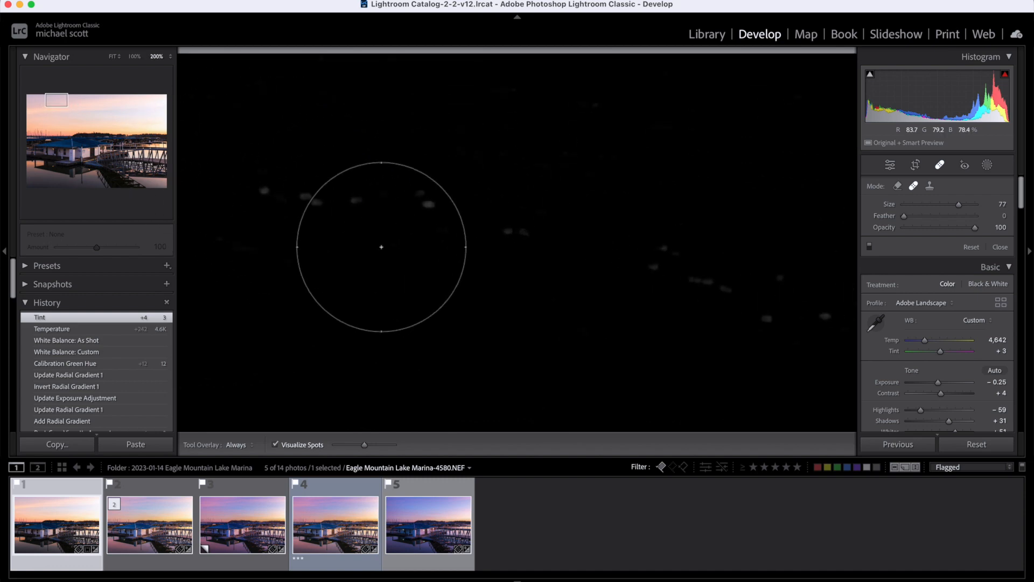
scroll(381, 246, "down", 10)
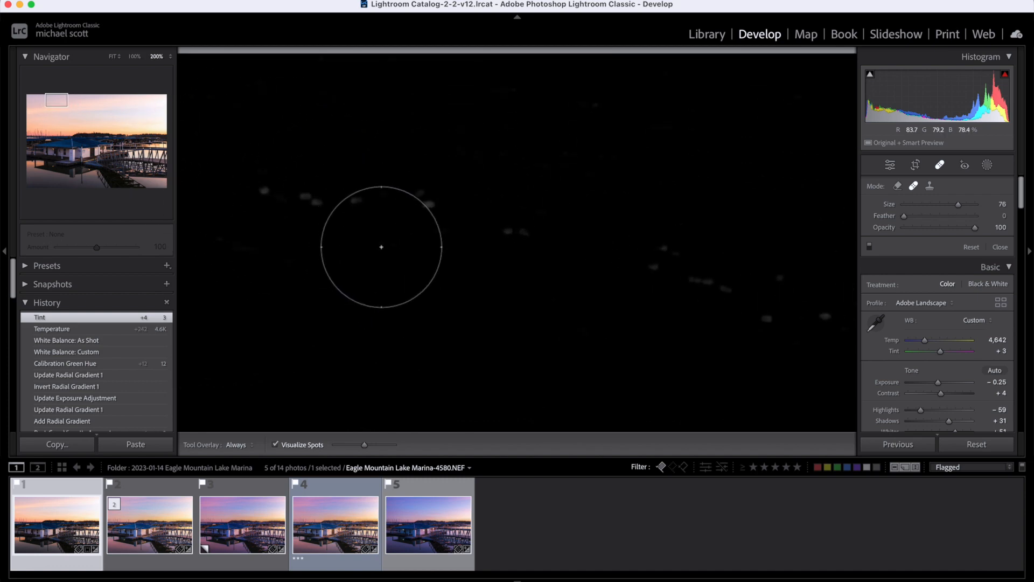
scroll(382, 246, "down", 12)
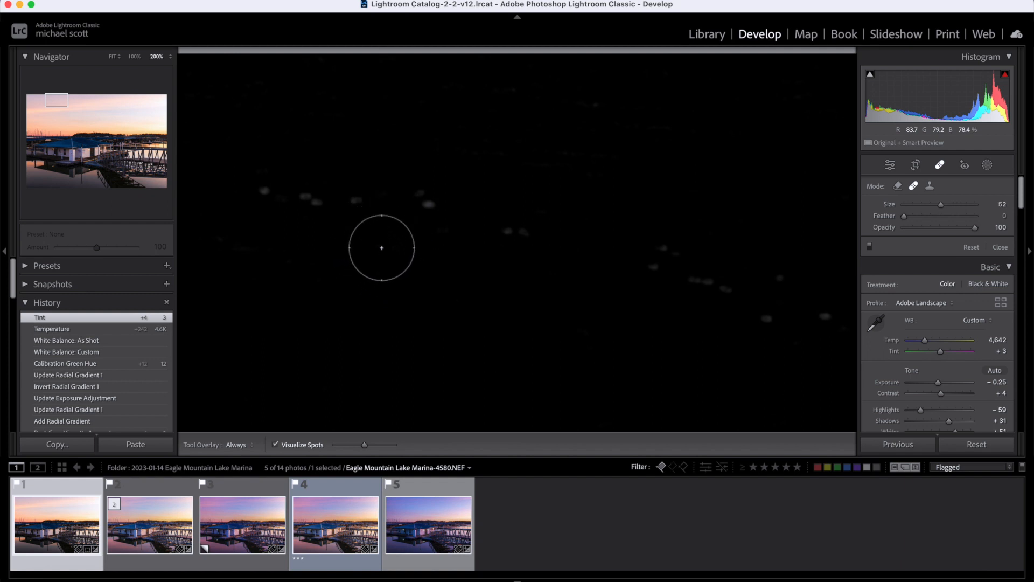
scroll(381, 247, "down", 6)
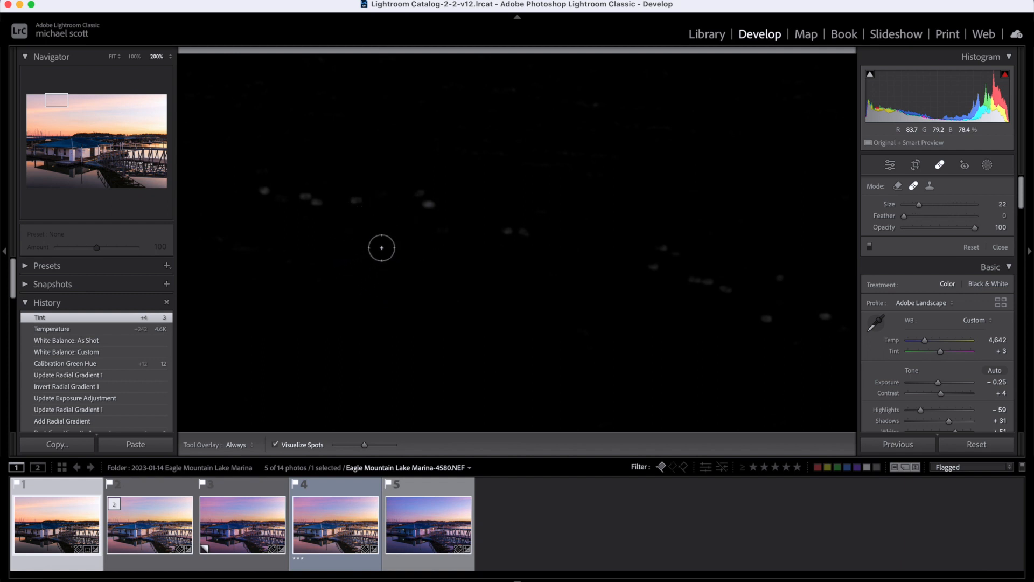
scroll(381, 248, "down", 1)
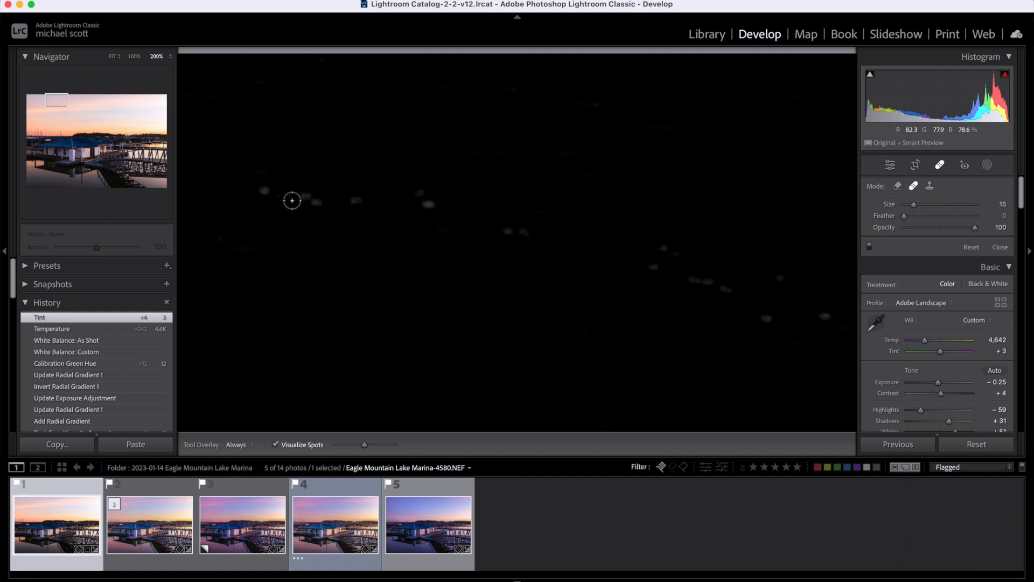
left_click(264, 192)
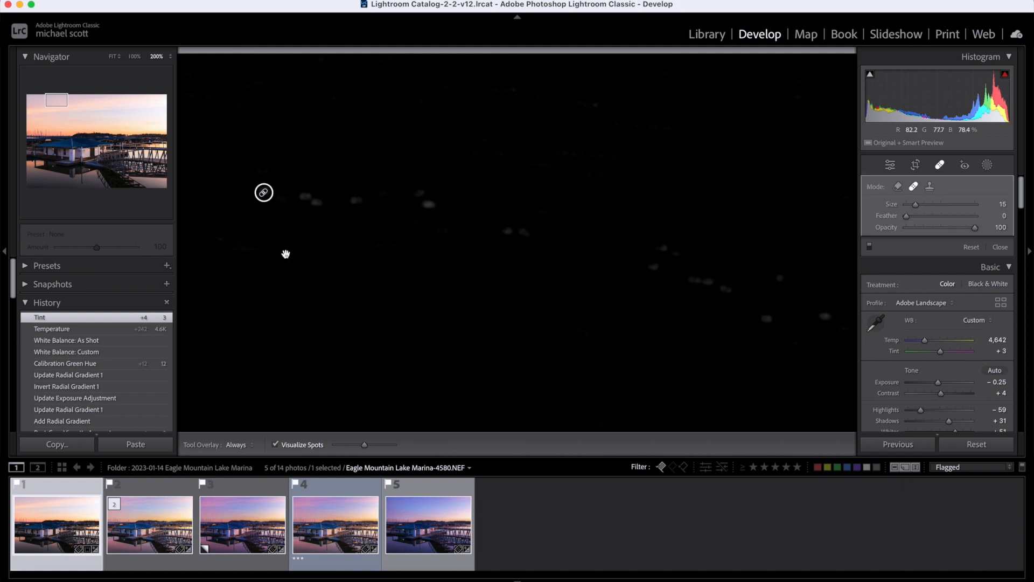
left_click(429, 206)
left_click(354, 201)
left_click(316, 201)
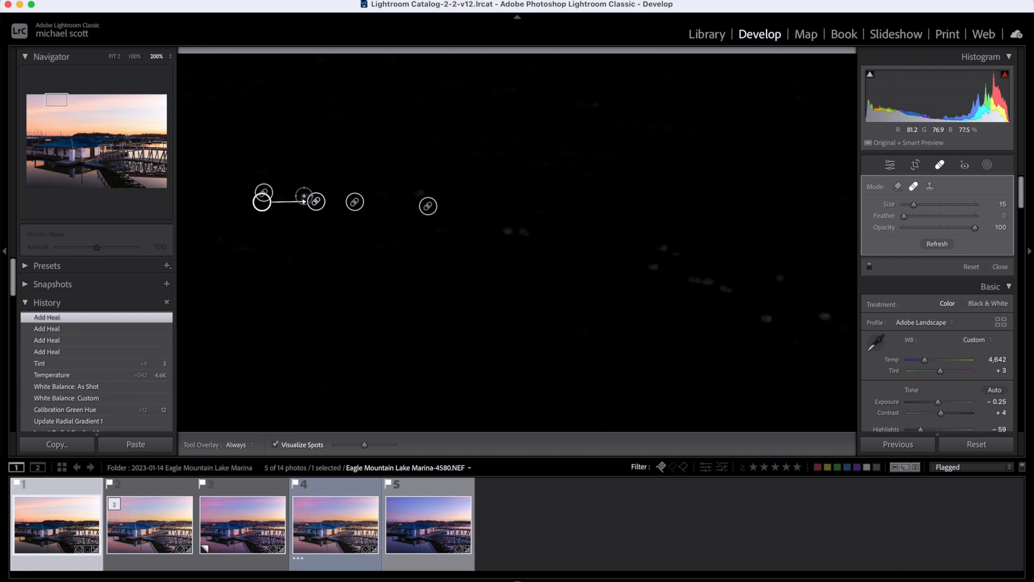
left_click(303, 195)
left_click(506, 232)
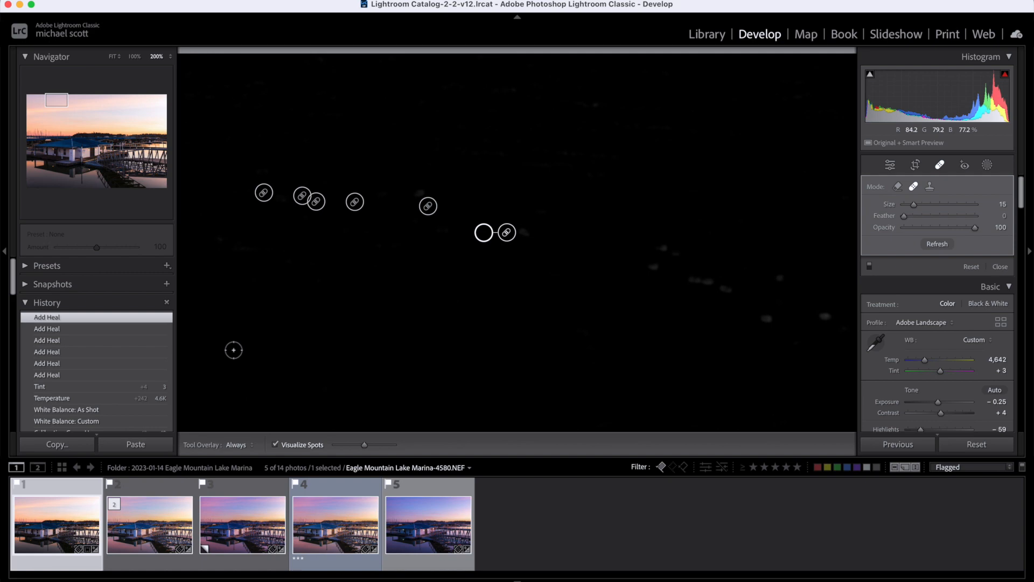
Step: Heal the spots further right in the same sky area, covering the adjacent pair with one short stroke
left_click(766, 322)
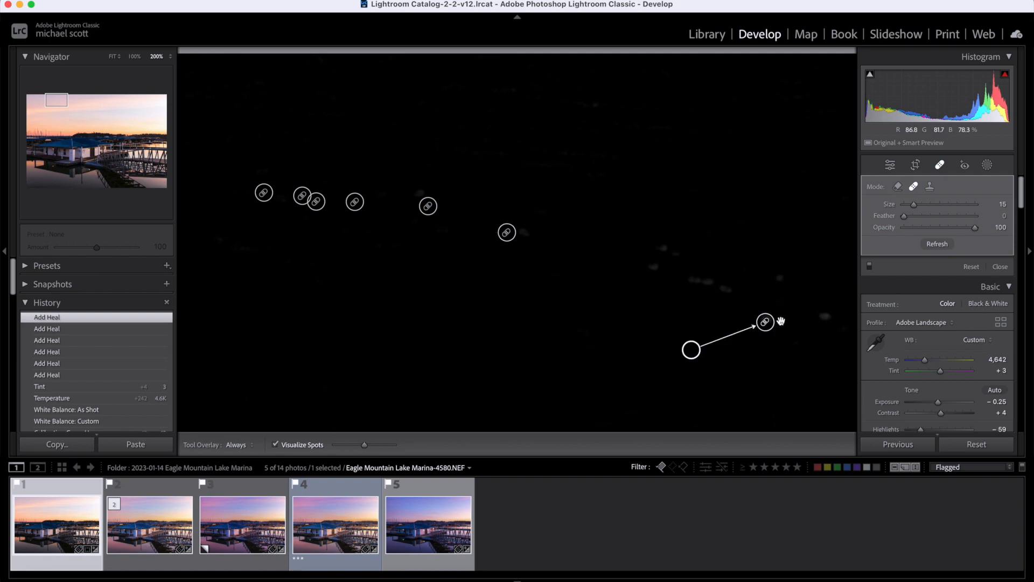
left_click(653, 267)
left_click(665, 250)
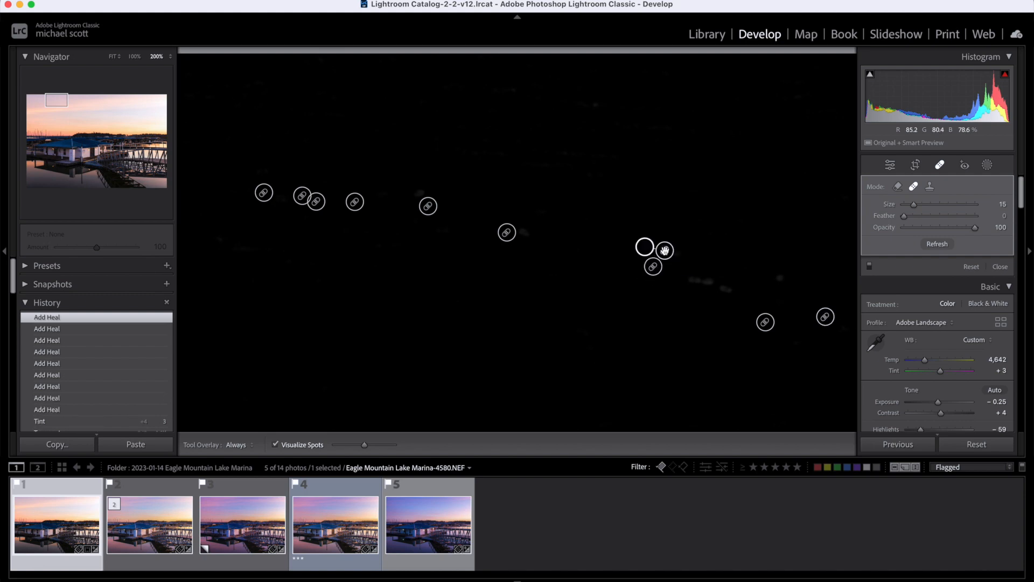
left_click(277, 445)
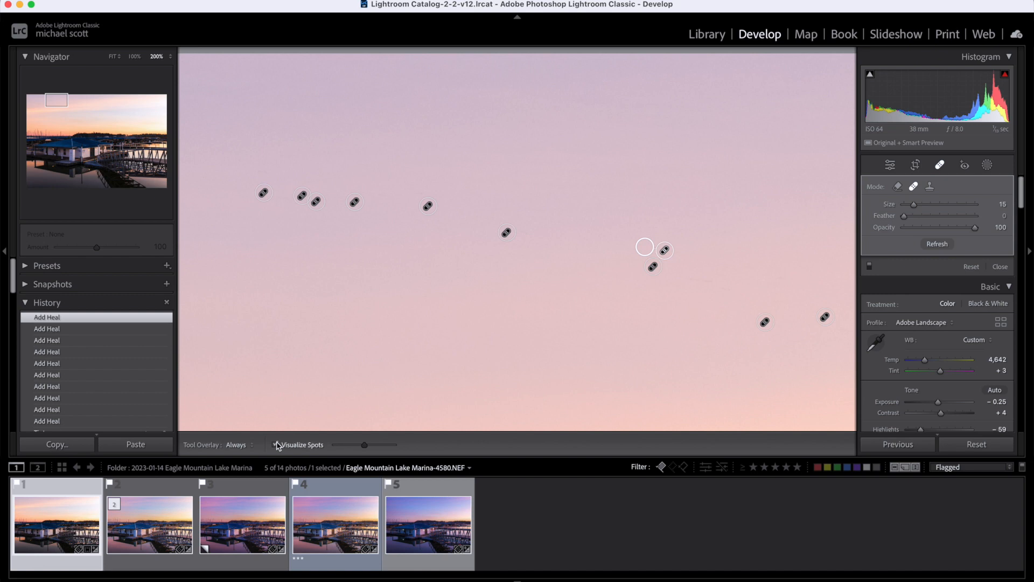
left_click(277, 445)
left_click(706, 284)
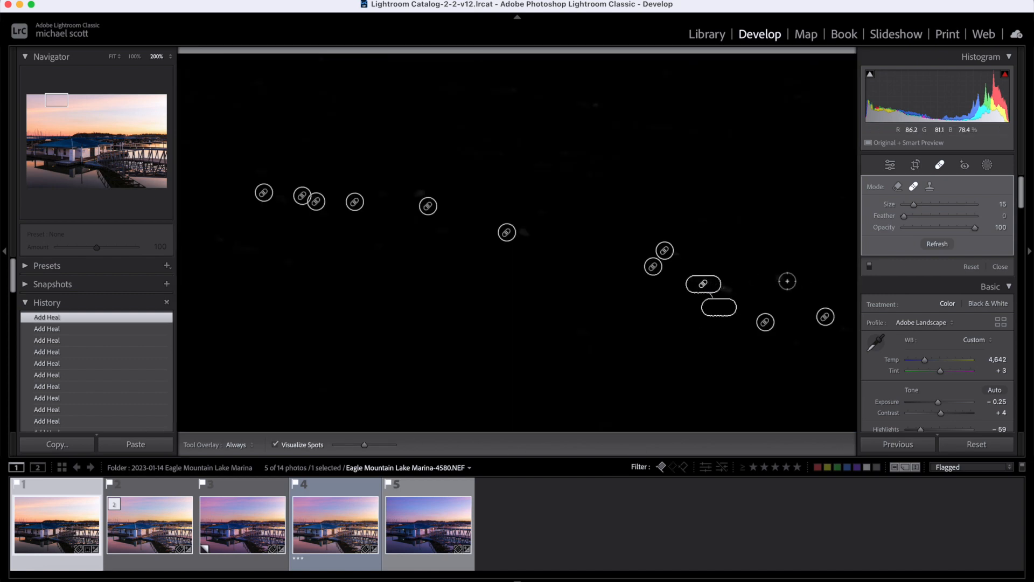
Step: Check the rest of the sky for remaining spots, then turn off Visualize Spots and close the Heal tool with the whole photo fitted
scroll(684, 332, "right", 10)
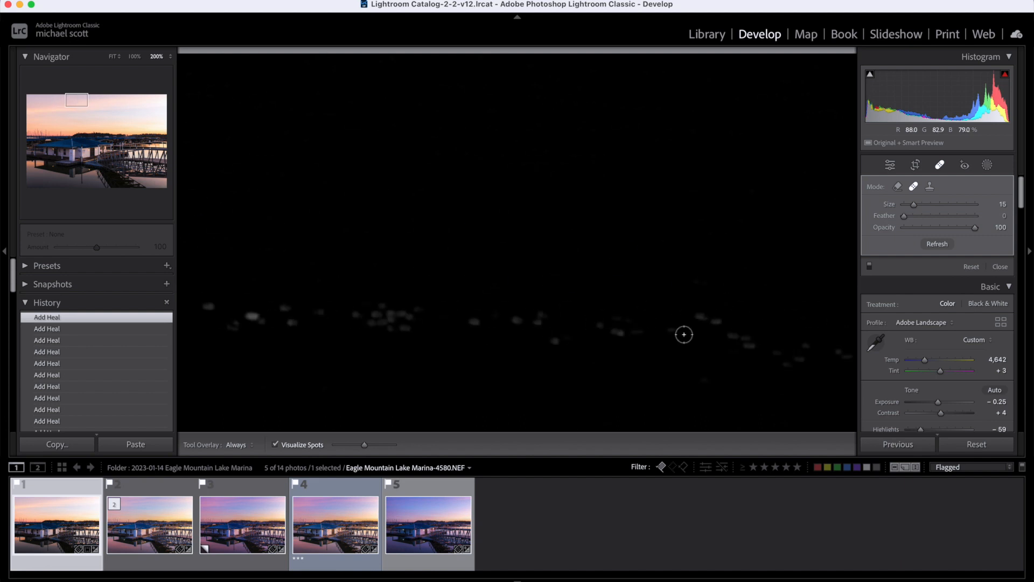
scroll(684, 334, "right", 15)
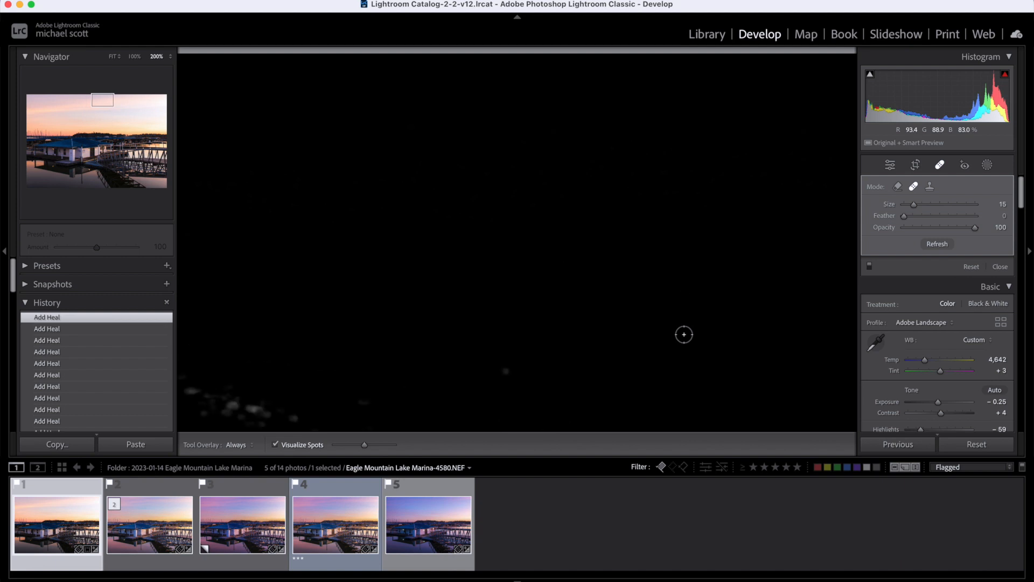
scroll(683, 334, "left", 20)
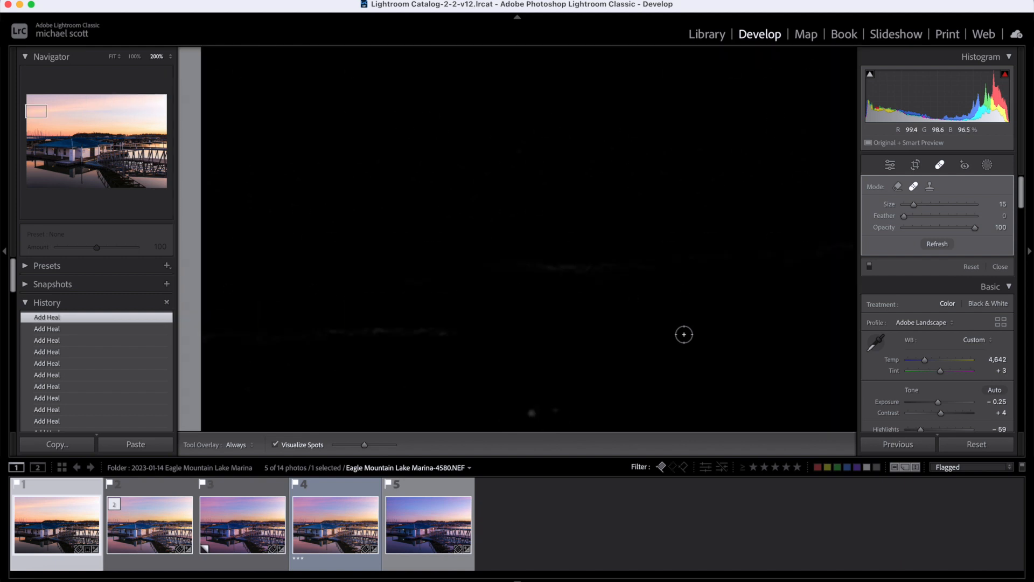
left_click_drag(684, 334, 668, 335)
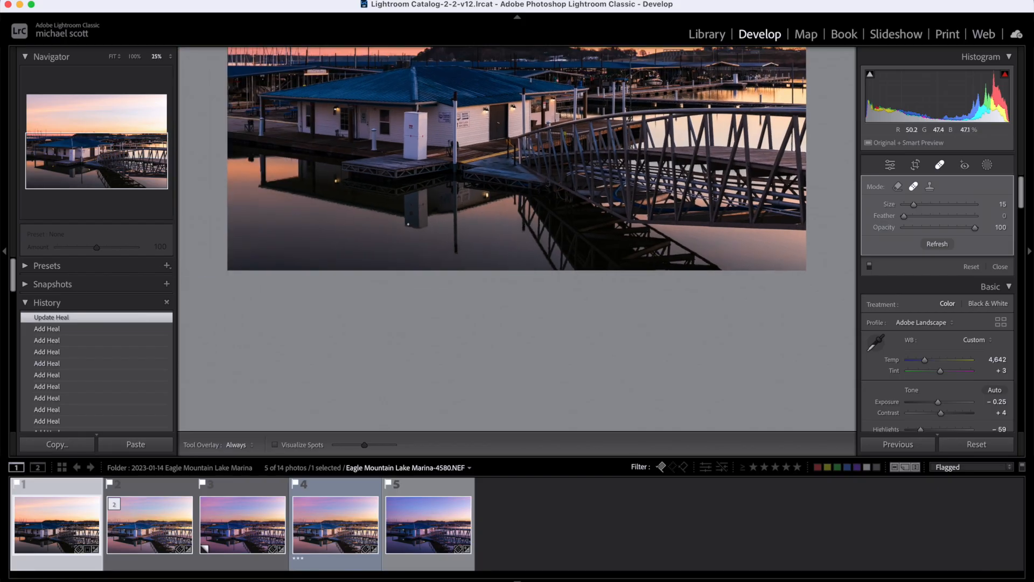
left_click(113, 57)
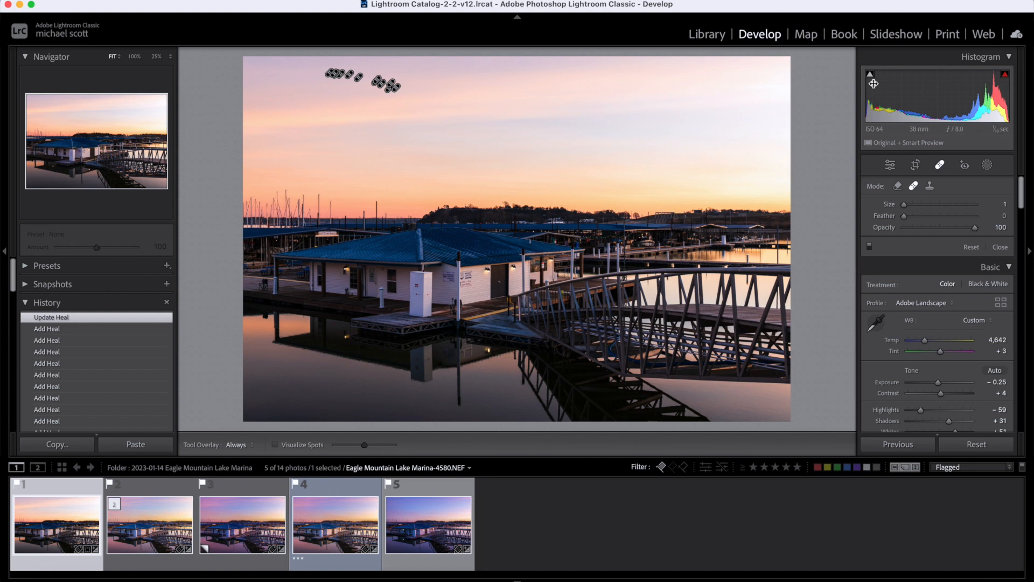
left_click(940, 166)
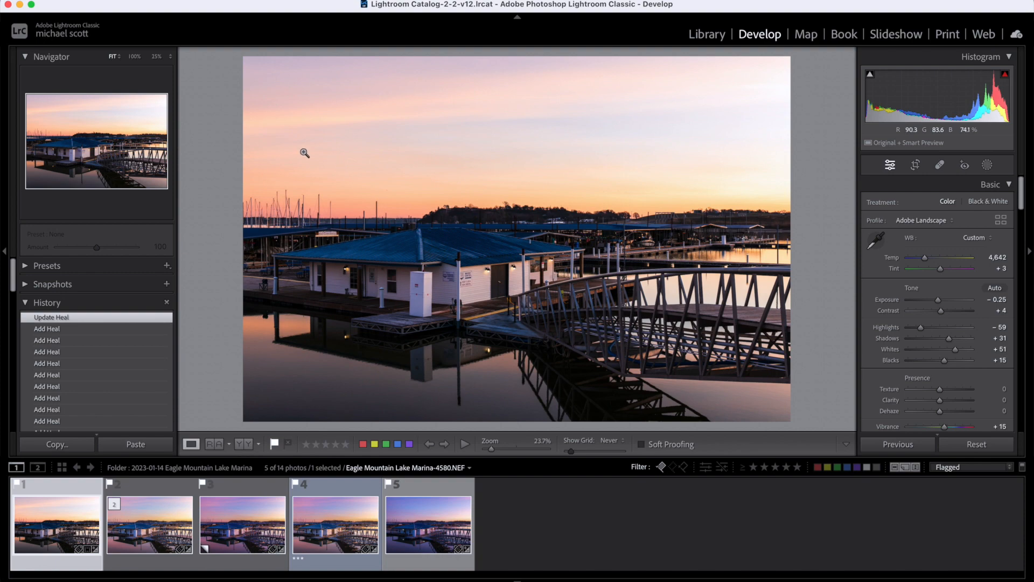
Step: Inspect the healed upper sky at 200% zoom, from the photo's left corner towards its middle
left_click(285, 93)
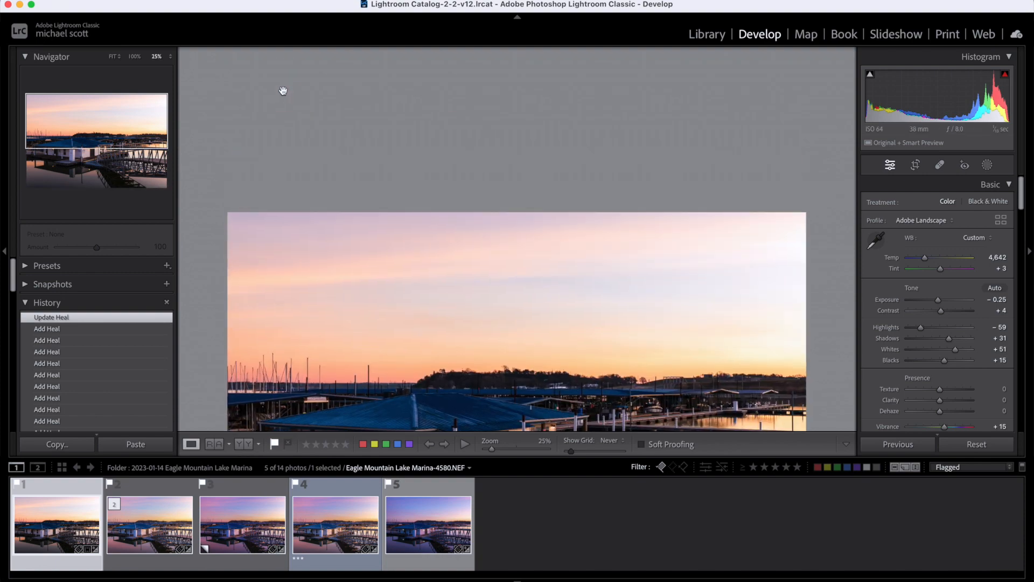
left_click(171, 58)
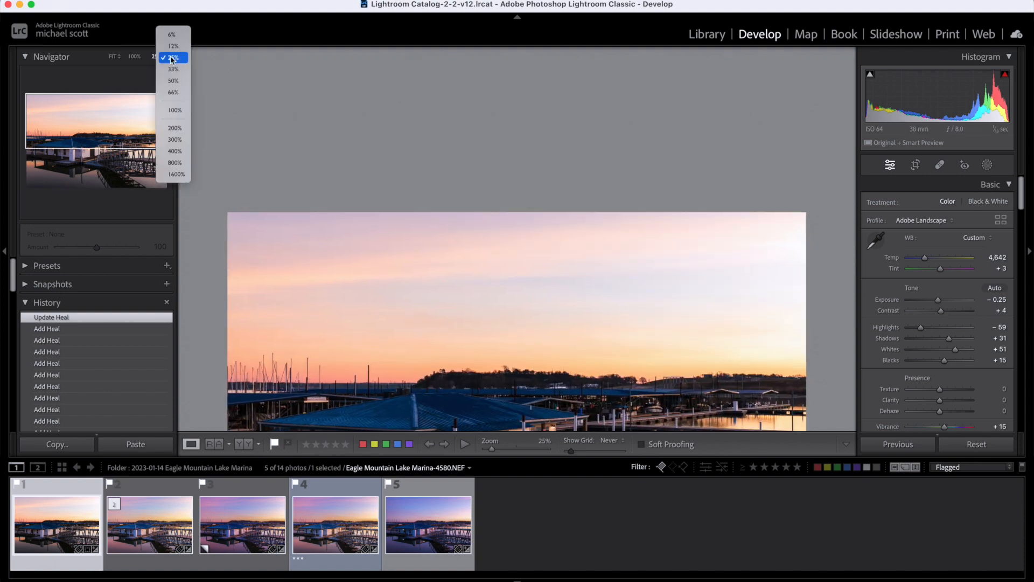
left_click(174, 128)
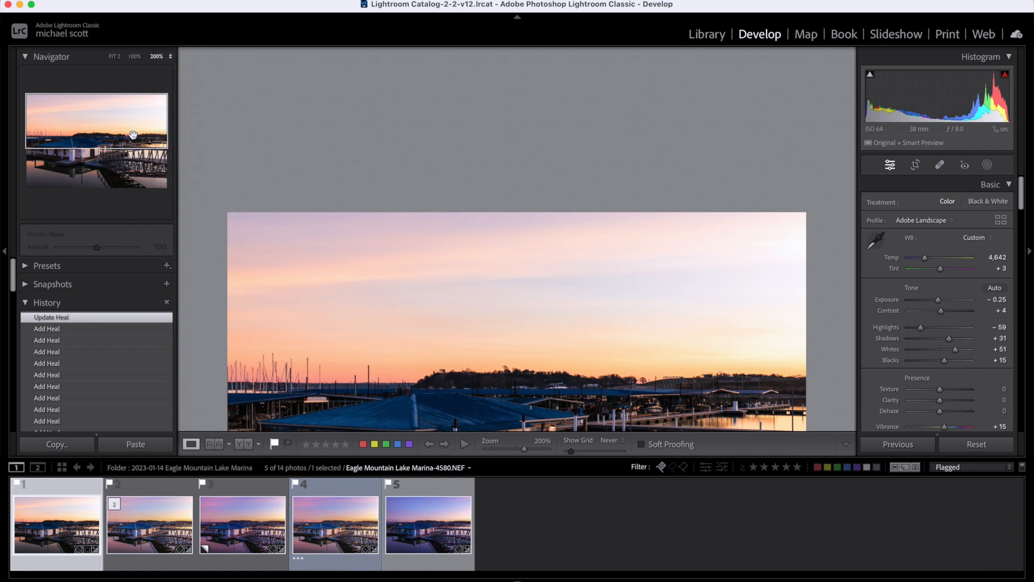
left_click_drag(37, 105, 36, 101)
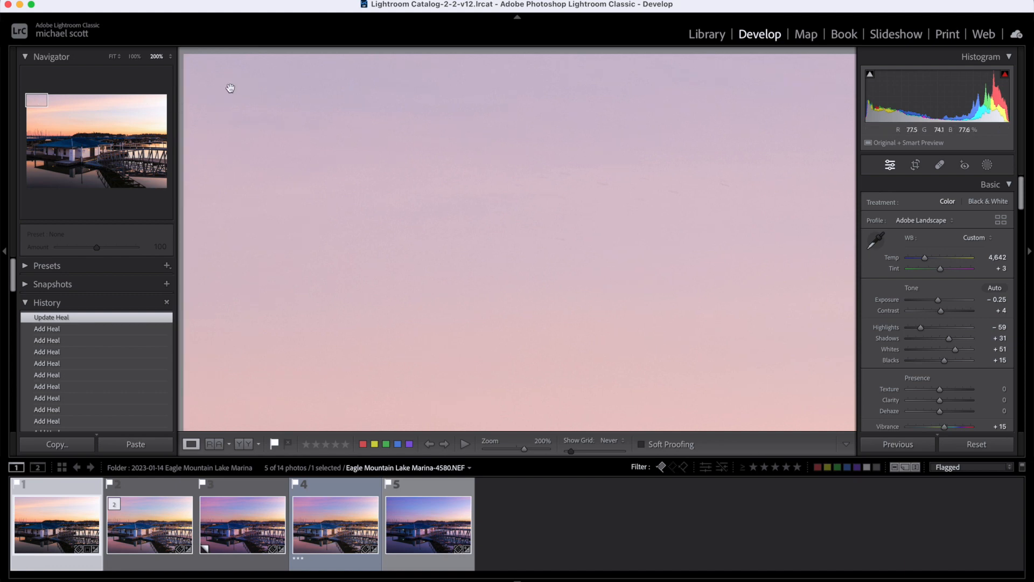
scroll(230, 88, "right", 5)
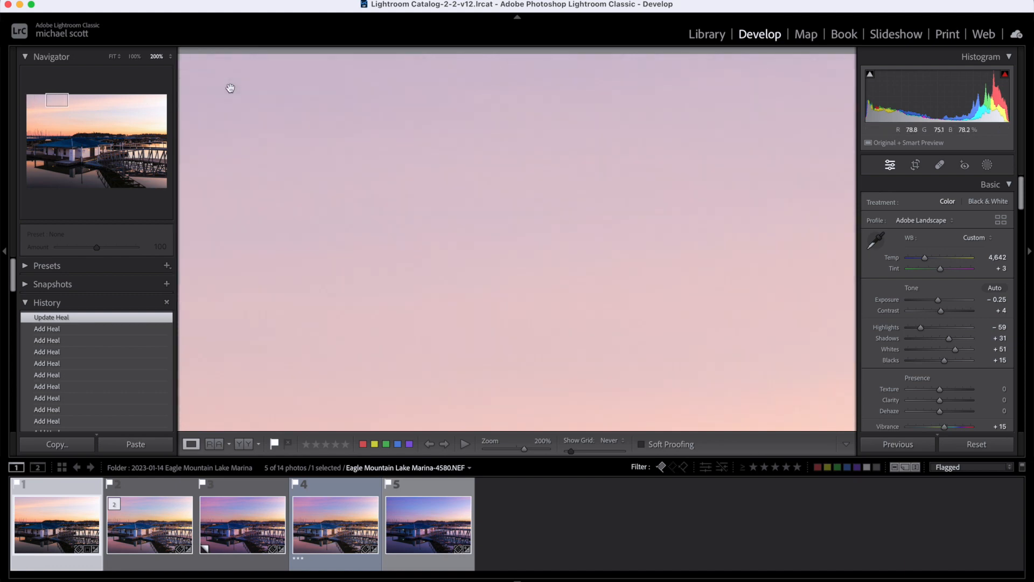
scroll(230, 88, "right", 5)
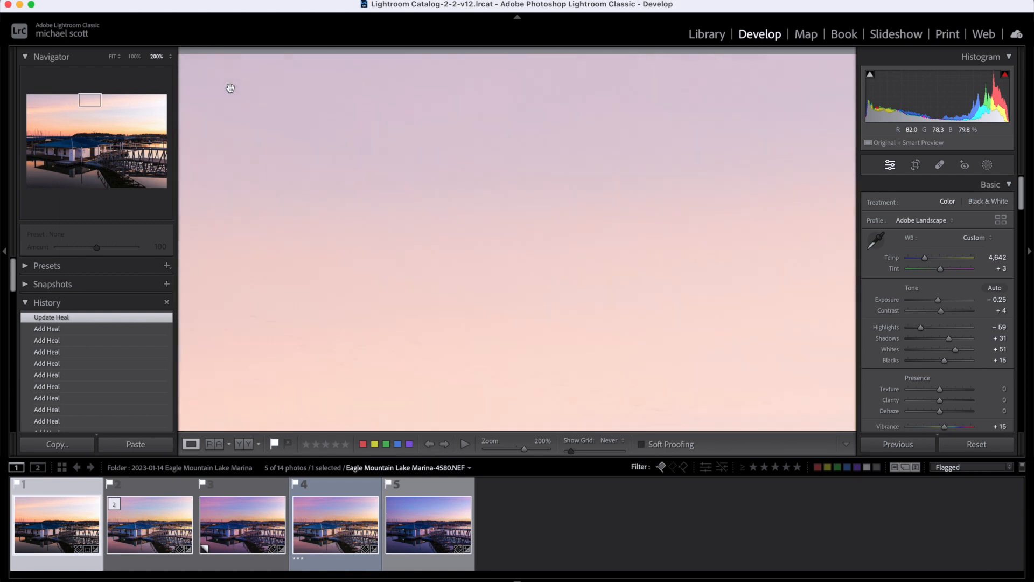
Step: Examine the remaining sky at 200% zoom for leftover spots, working down to the treeline and across the horizon
scroll(230, 88, "right", 10)
scroll(231, 88, "down", 5)
scroll(230, 88, "left", 20)
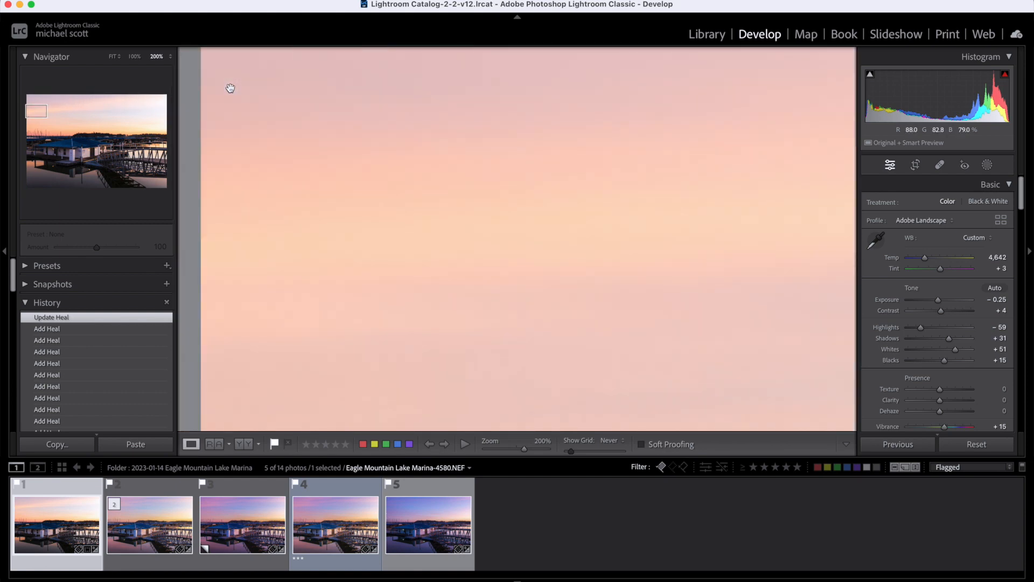
scroll(230, 88, "right", 10)
scroll(231, 88, "down", 3)
scroll(230, 88, "left", 10)
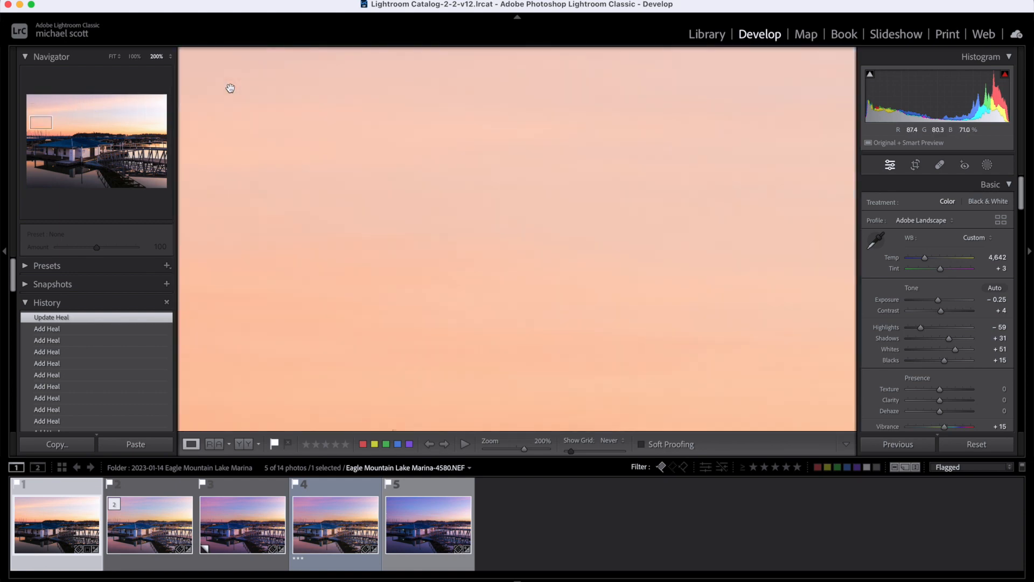
scroll(231, 88, "down", 6)
scroll(231, 87, "left", 3)
scroll(230, 88, "right", 5)
scroll(230, 88, "right", 10)
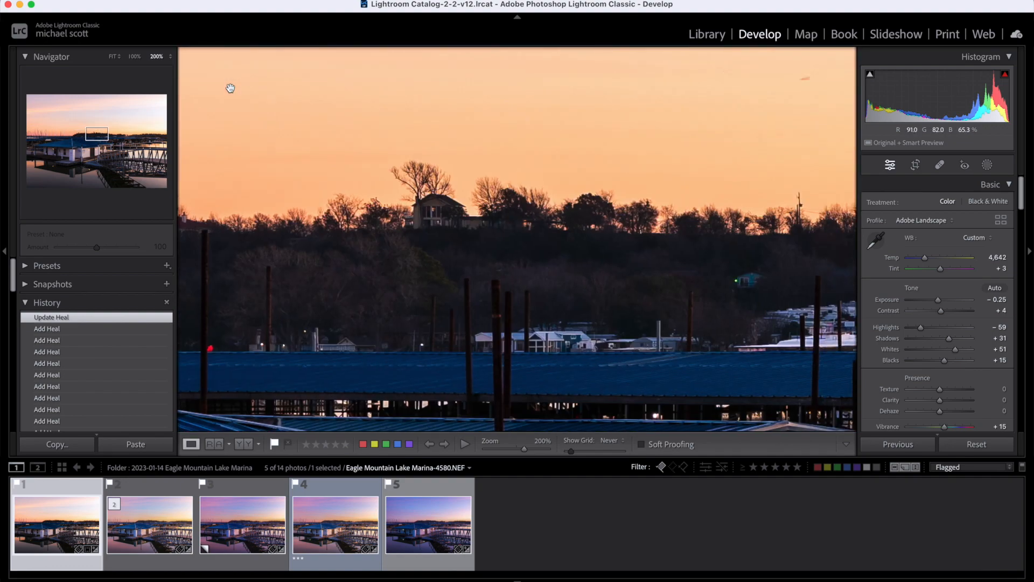
scroll(230, 88, "right", 10)
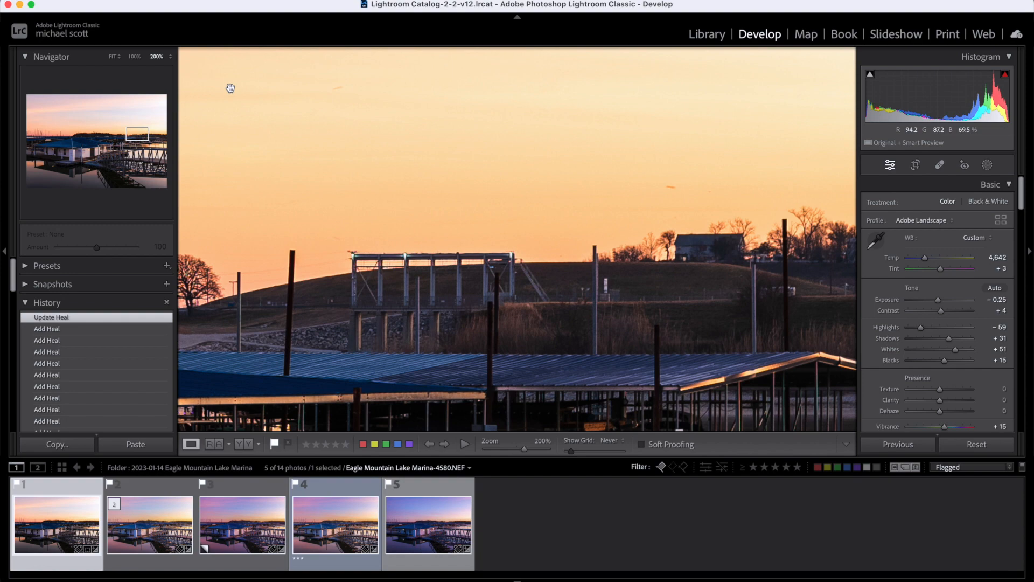
scroll(230, 88, "right", 8)
Step: Heal the small dark mark in the sky near the hilltop house with a short stroke at brush Size 8
scroll(230, 88, "left", 8)
left_click(940, 166)
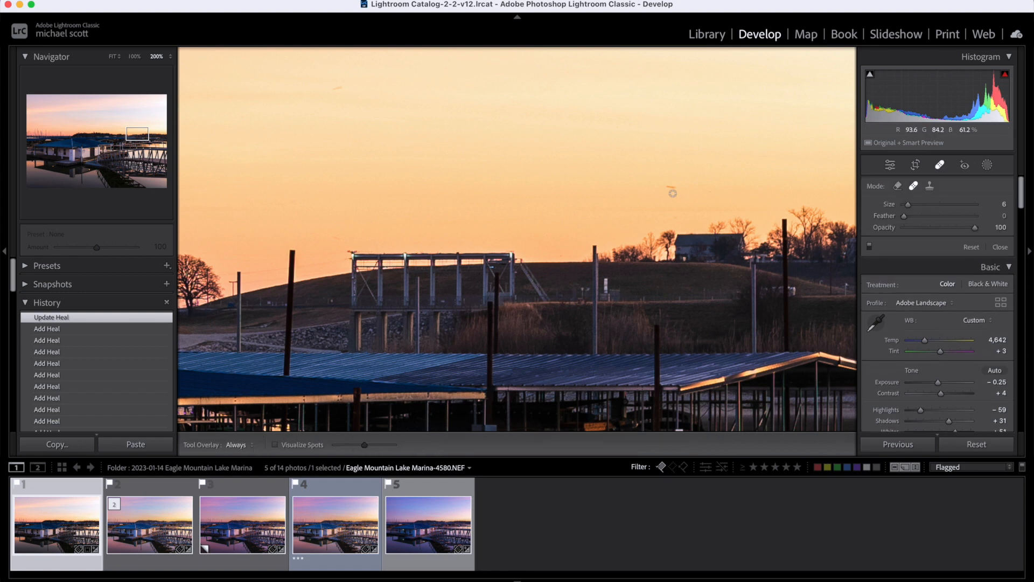
left_click_drag(667, 184, 674, 187)
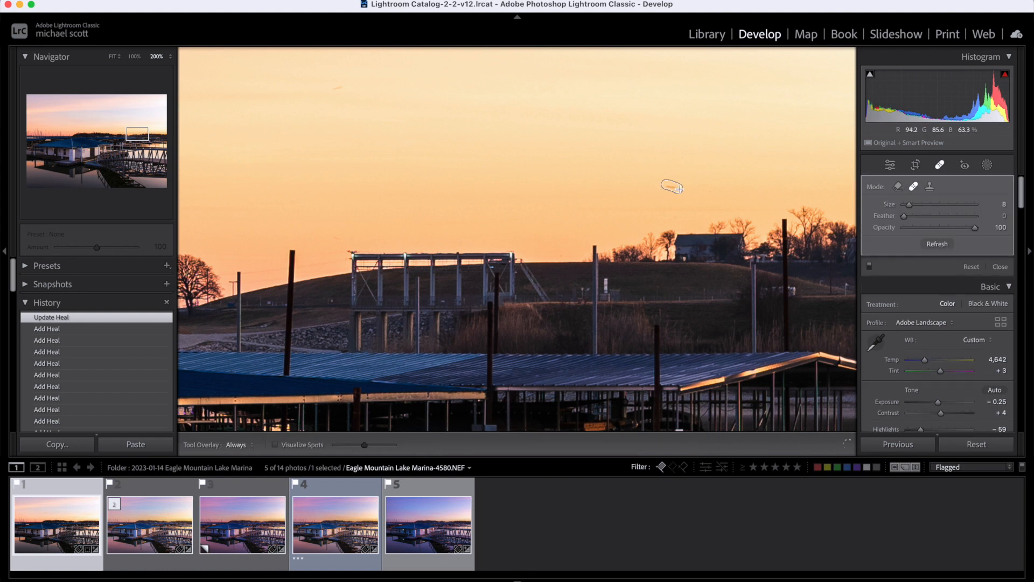
scroll(730, 207, "right", 10)
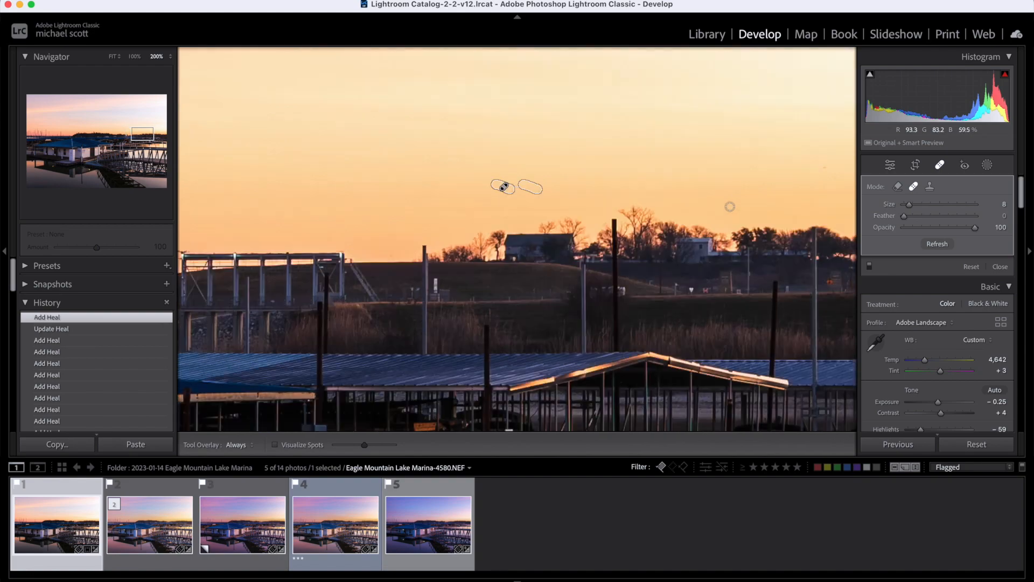
Step: Check the roofs, docks and water for remaining blemishes, then fit the whole photo in view and close the Heal tool
scroll(730, 207, "left", 20)
scroll(730, 206, "right", 20)
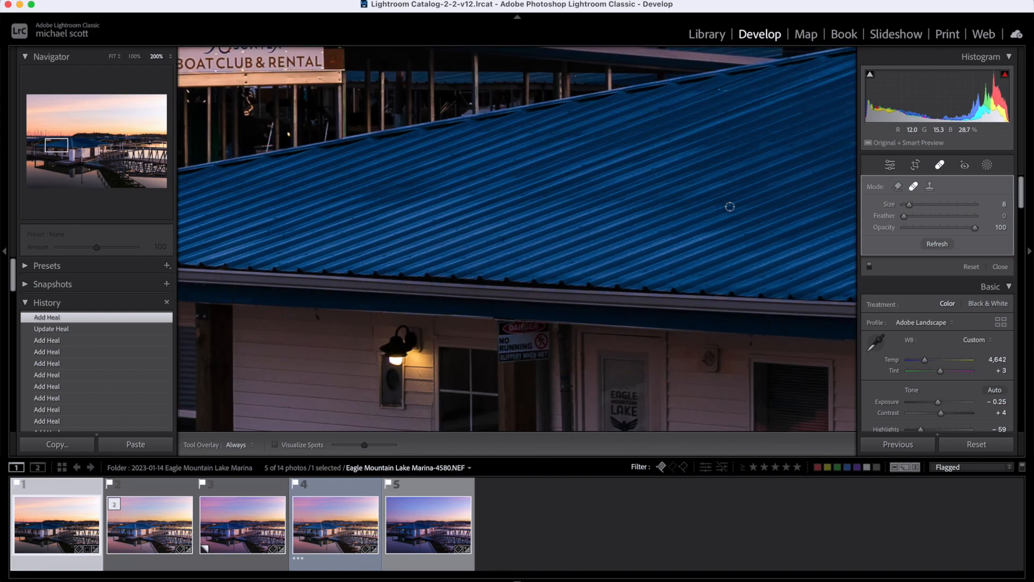
scroll(730, 207, "down", 3)
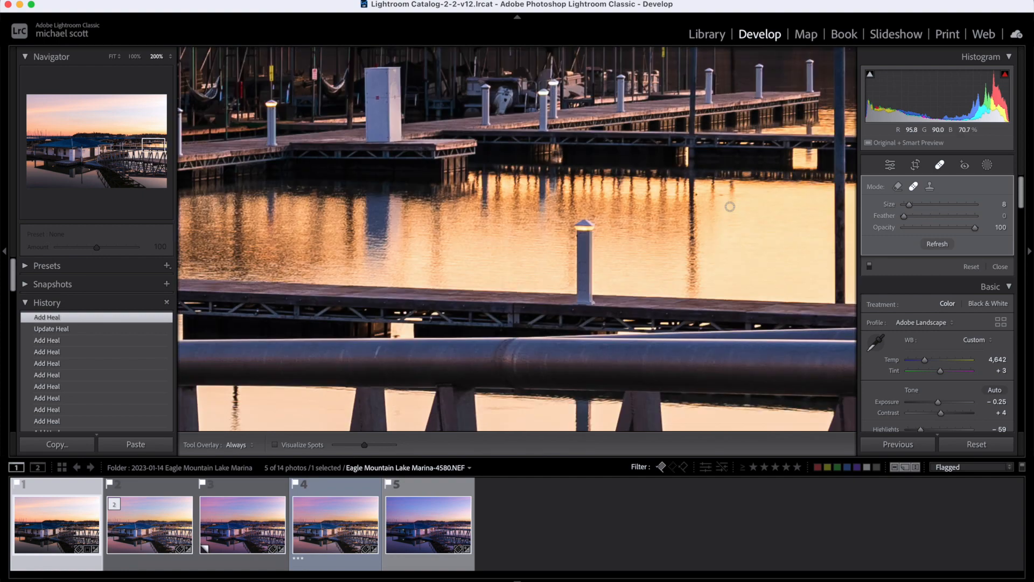
scroll(730, 207, "left", 20)
key("super+minus")
key("super+minus")
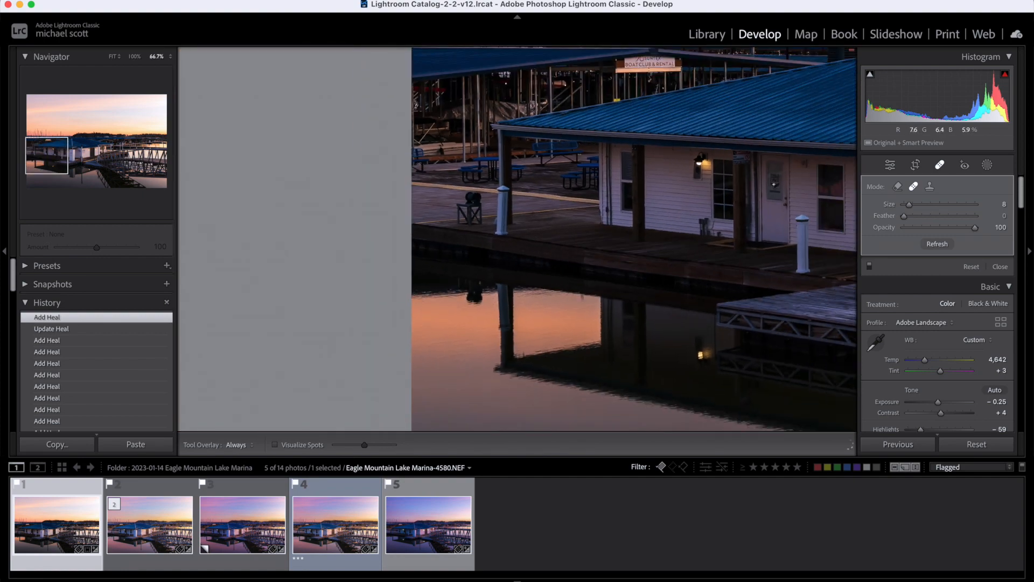
scroll(773, 184, "up", 10)
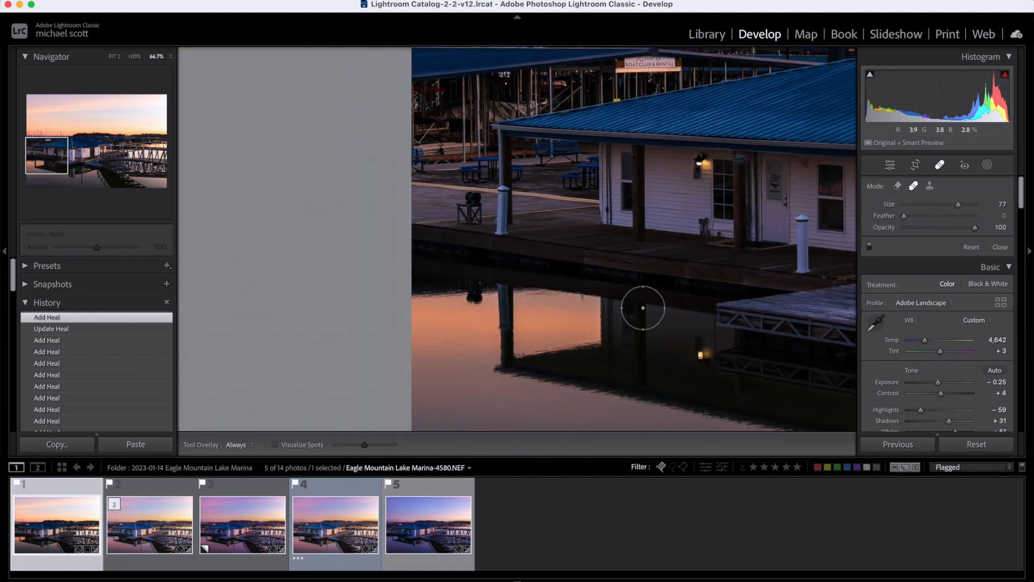
left_click(108, 57)
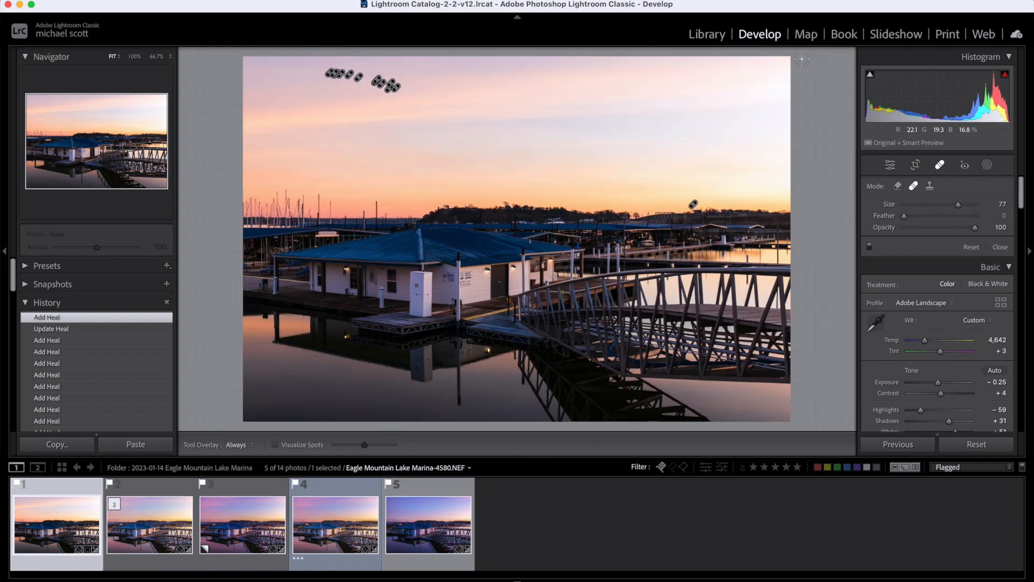
key("q")
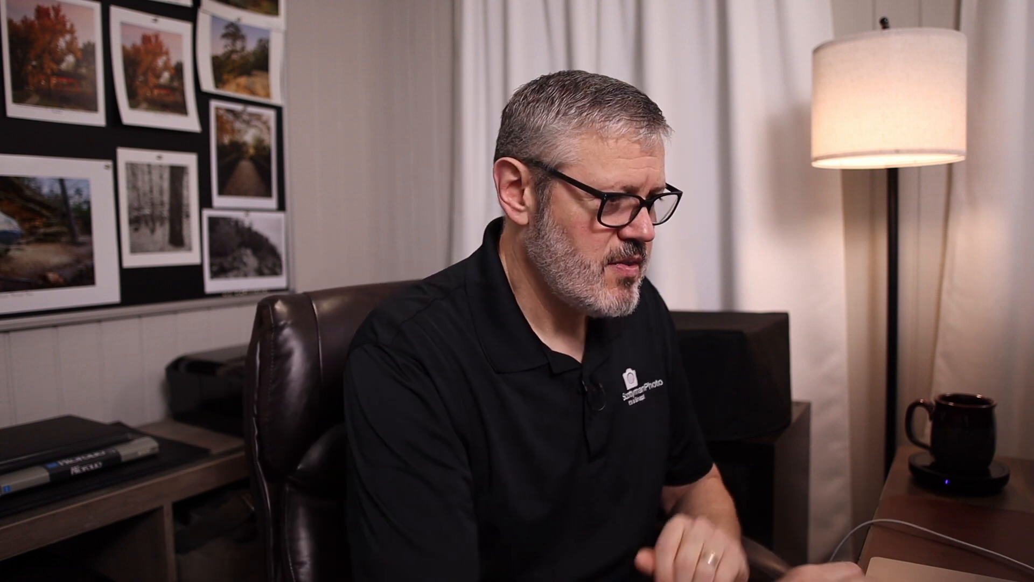
left_click(940, 165)
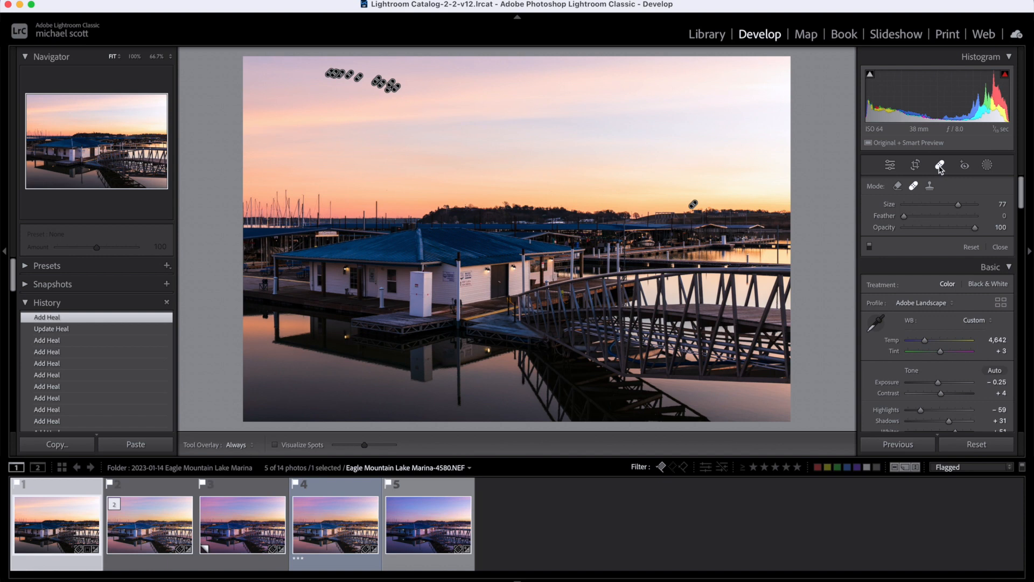
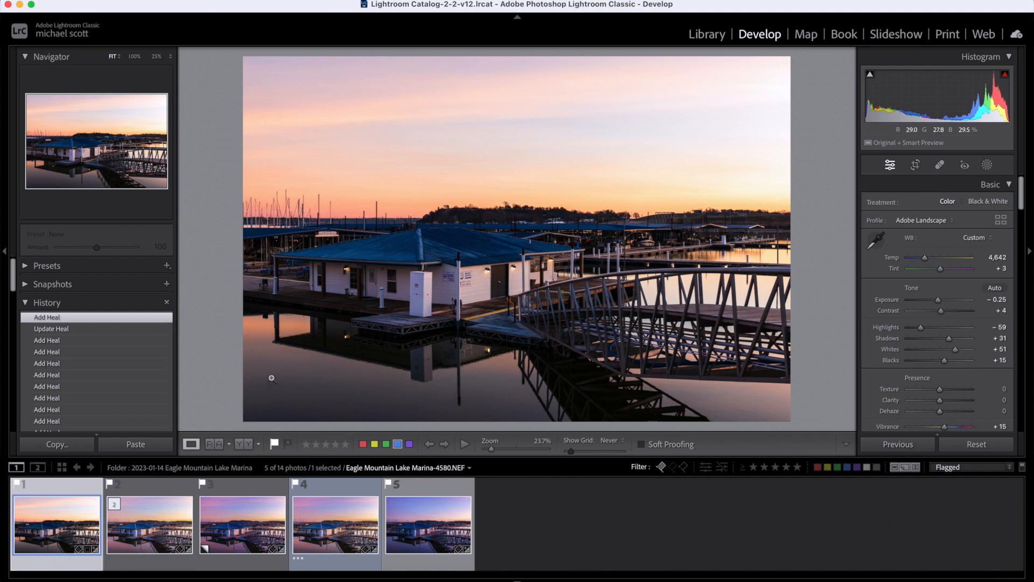
Step: Send the edited marina photo from Lightroom Classic to Adobe Photoshop 2023 for further editing
right_click(74, 517)
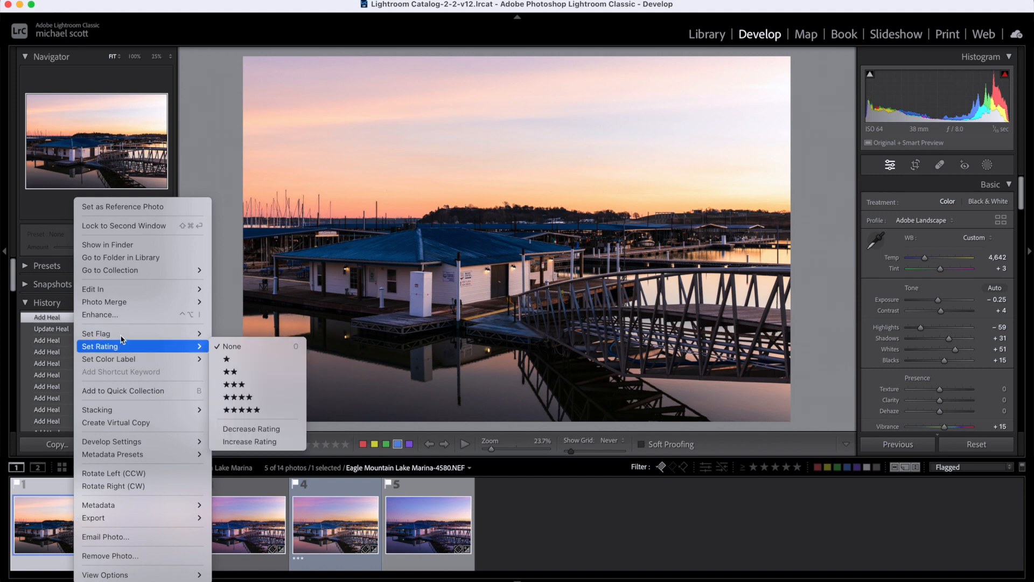
mouse_move(124, 294)
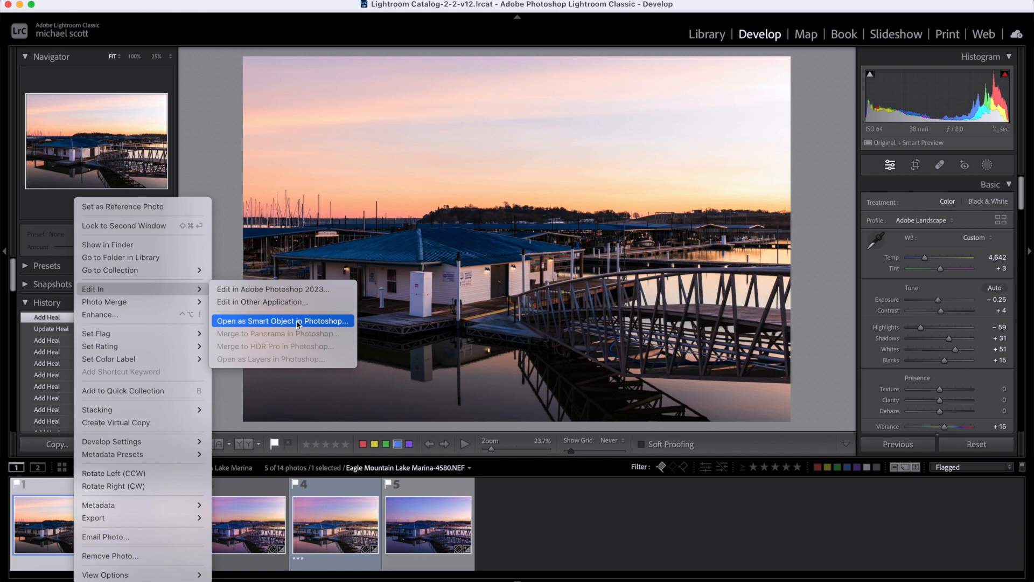
left_click(281, 289)
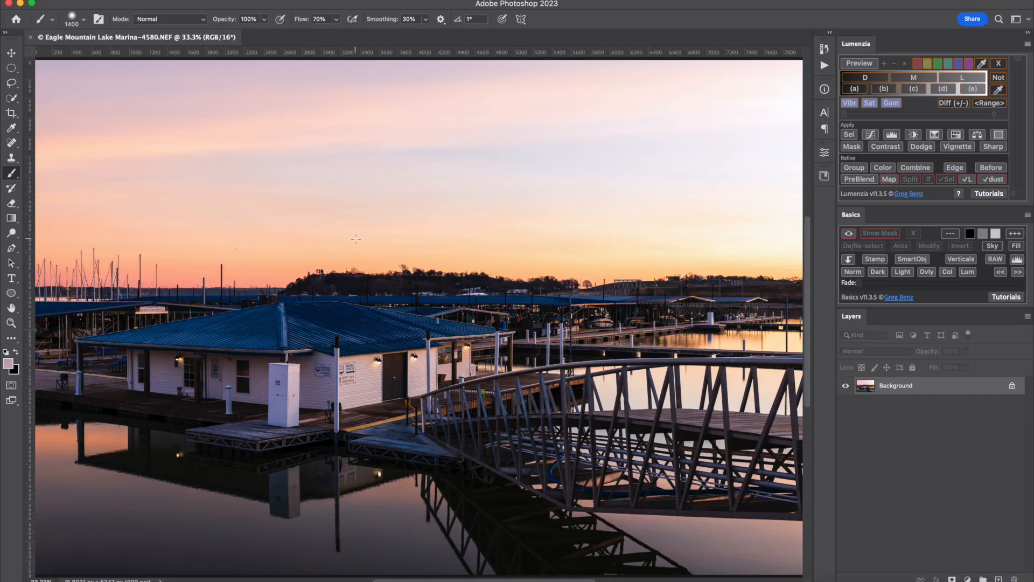
Step: Examine the marina building and its deck for distracting objects, looking closely at the reel on the small stand
scroll(352, 238, "down", 1)
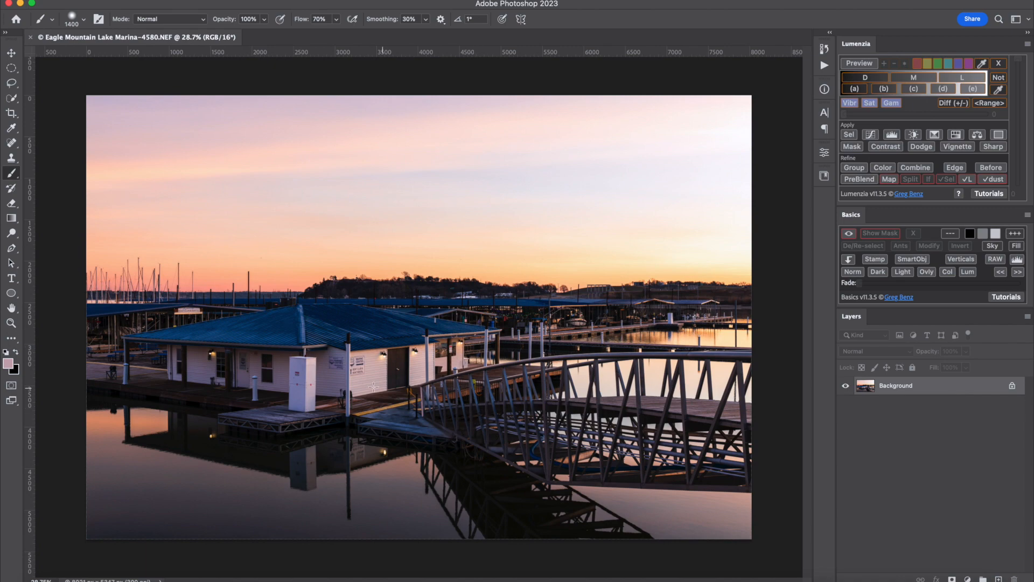
scroll(229, 388, "up", 6)
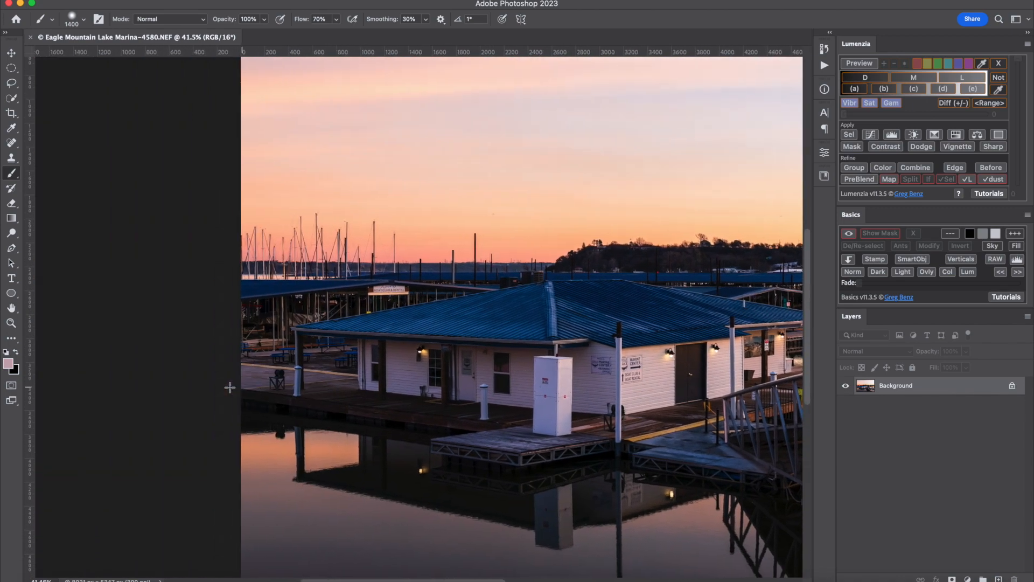
scroll(229, 387, "down", 2)
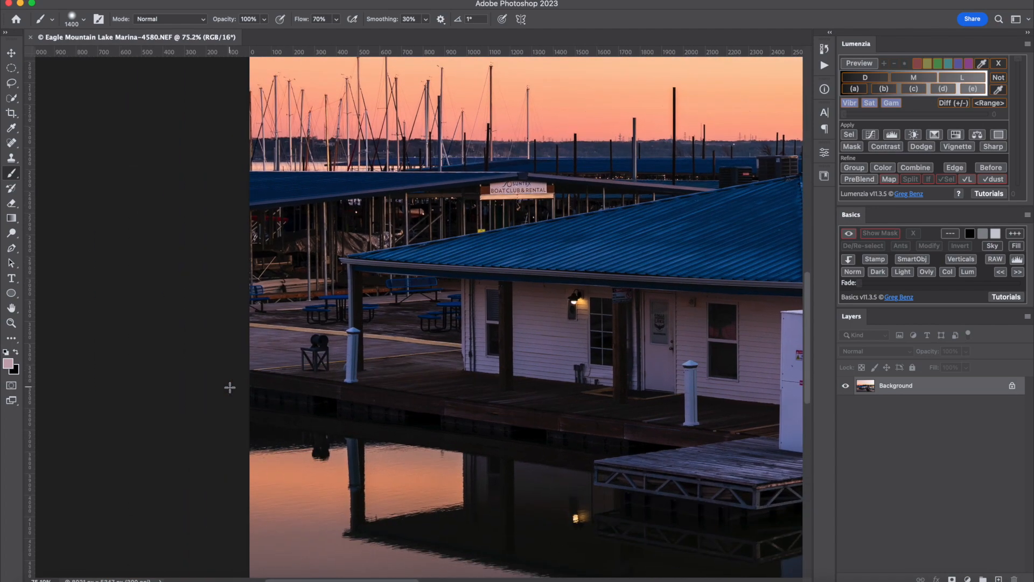
scroll(229, 387, "up", 5)
scroll(230, 387, "up", 3)
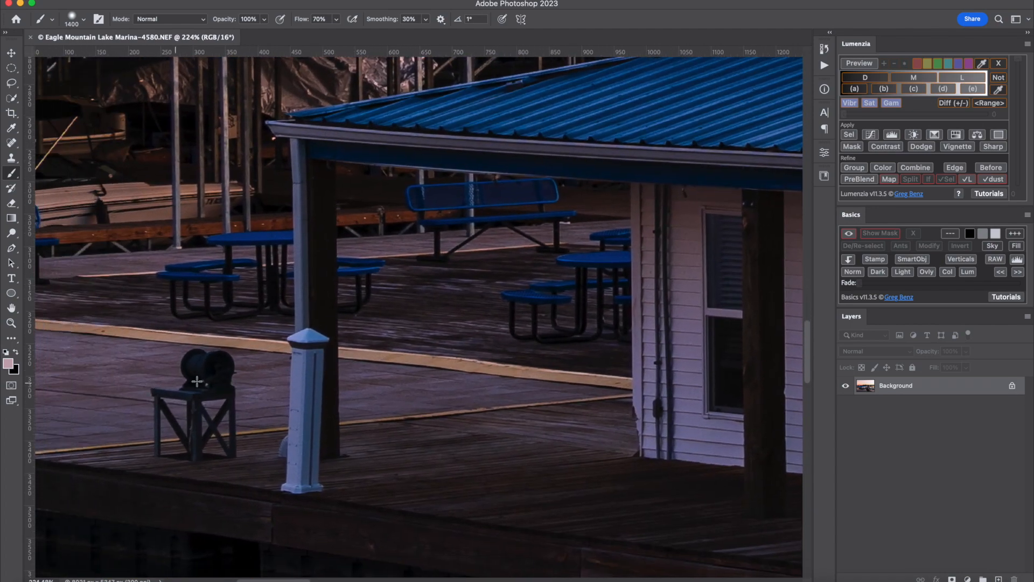
scroll(197, 381, "down", 5)
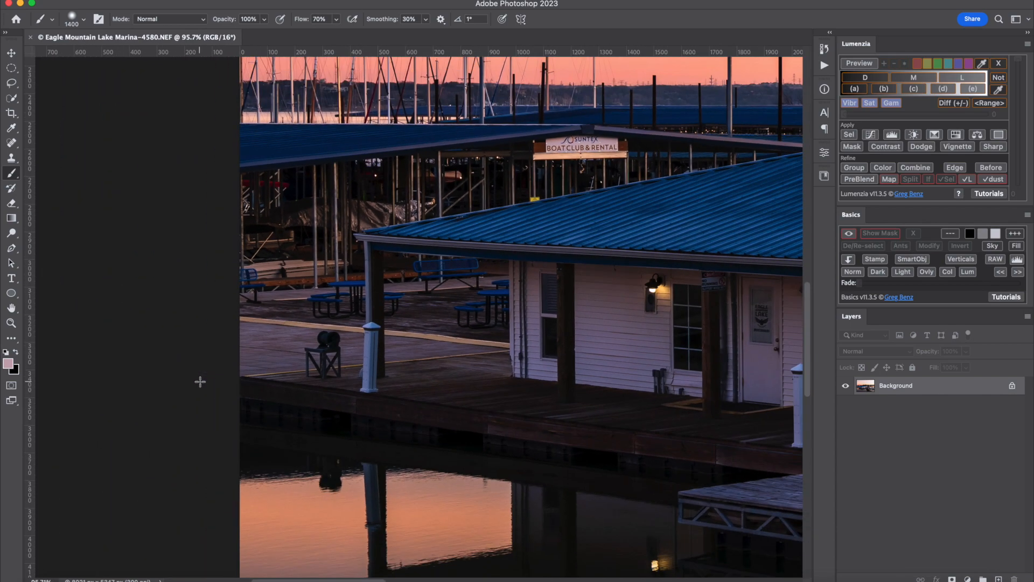
scroll(200, 381, "down", 3)
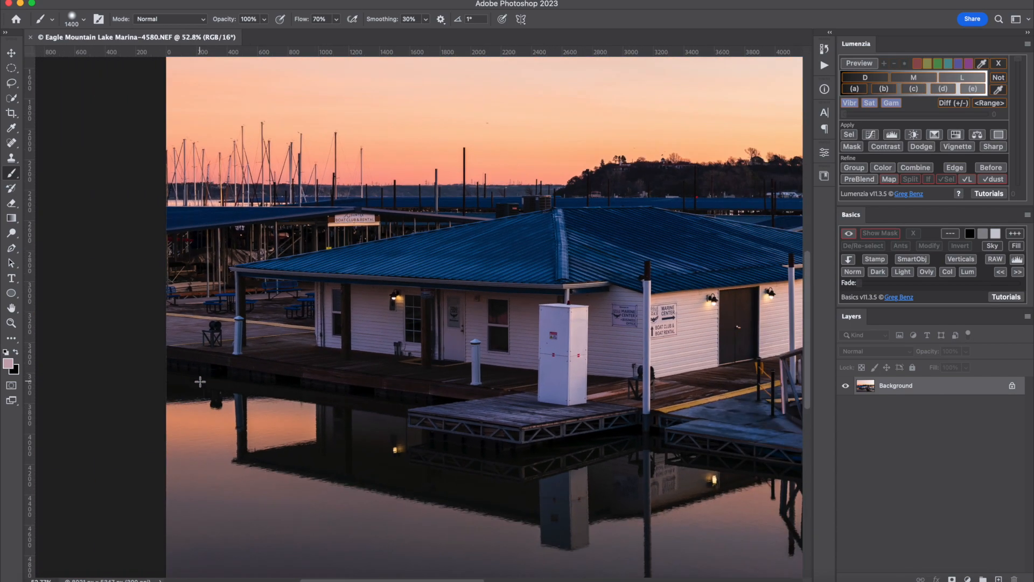
scroll(200, 381, "down", 2)
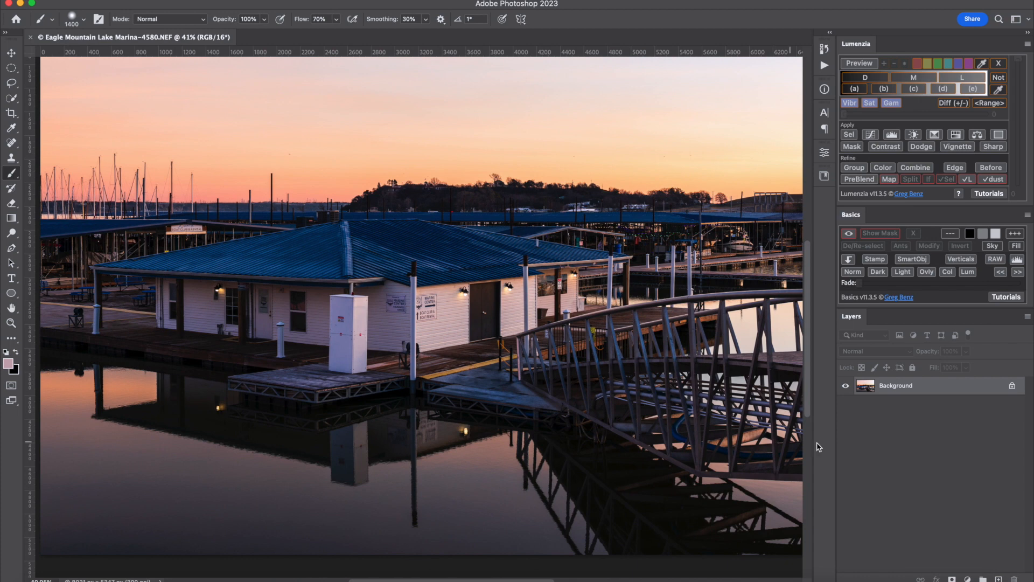
Step: Duplicate the Background layer as "Background copy" in the same document
right_click(901, 389)
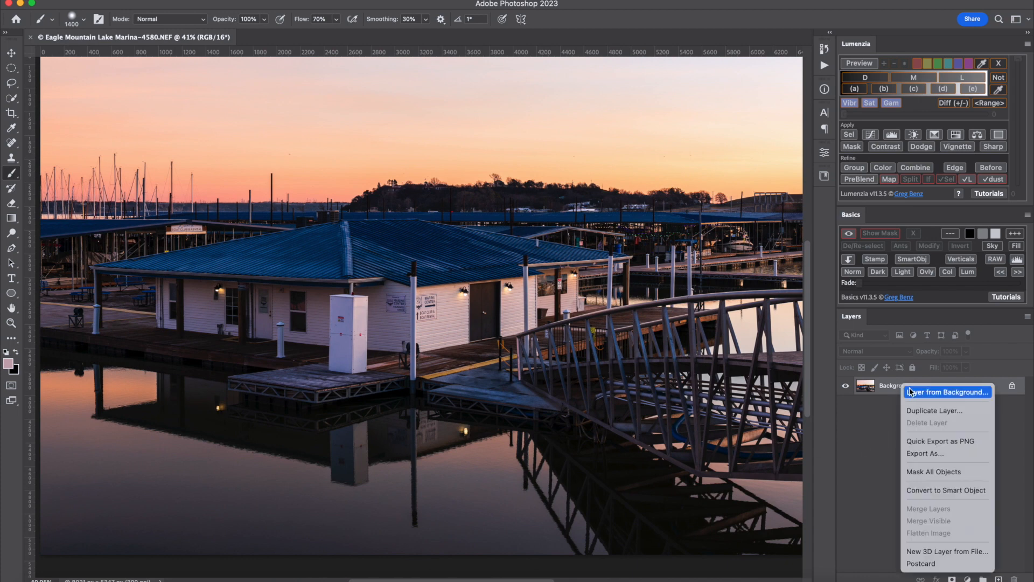
left_click(912, 410)
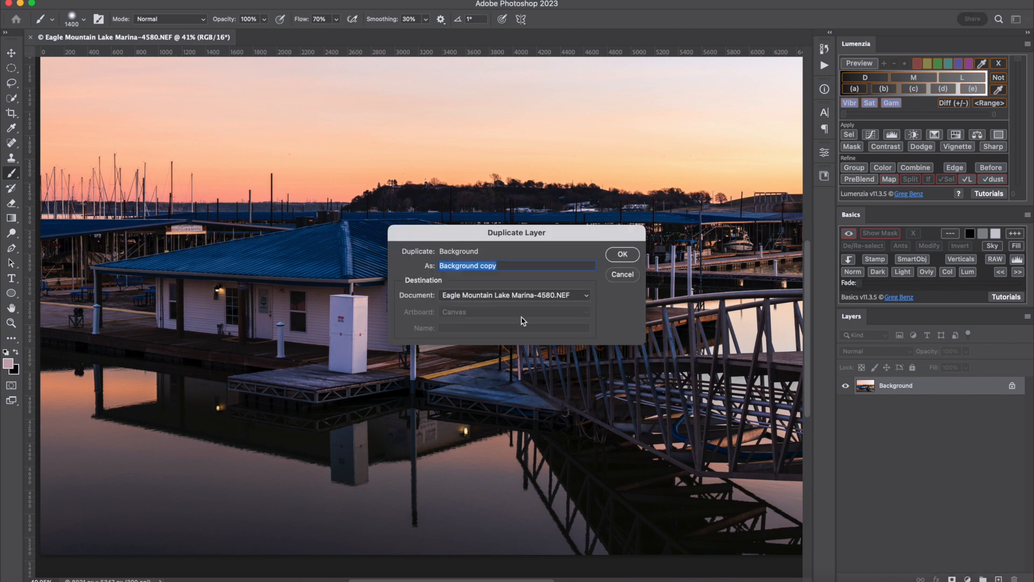
left_click(620, 255)
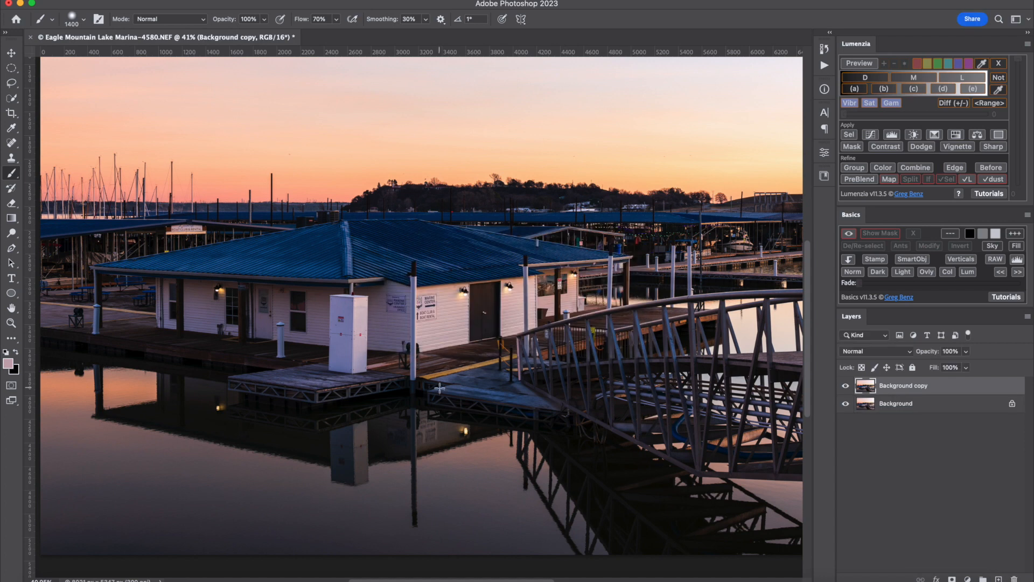
Step: Draw a Lasso selection closely around the reel and its small stand on the deck beside the marina building
scroll(578, 337, "left", 5)
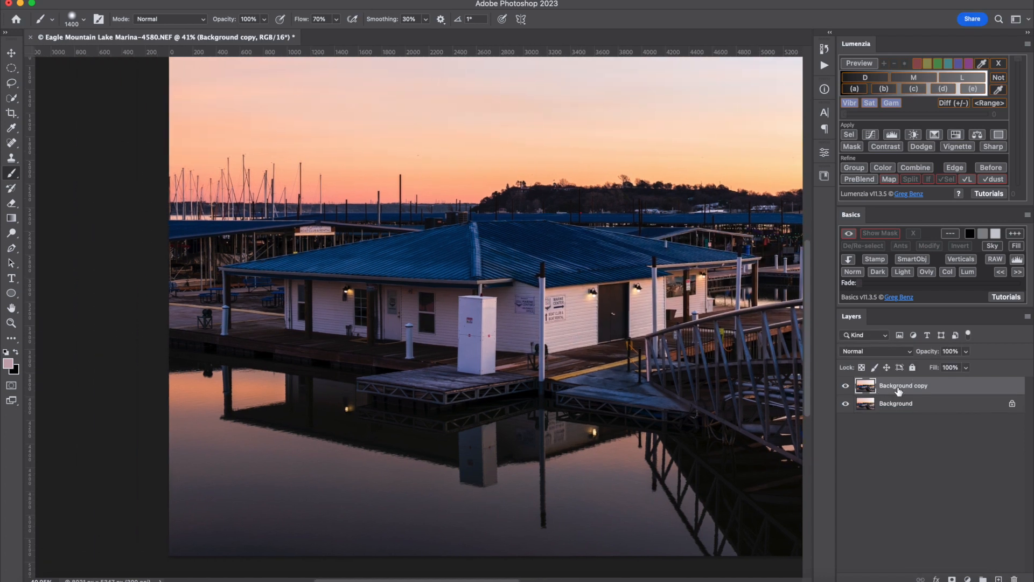
left_click(13, 83)
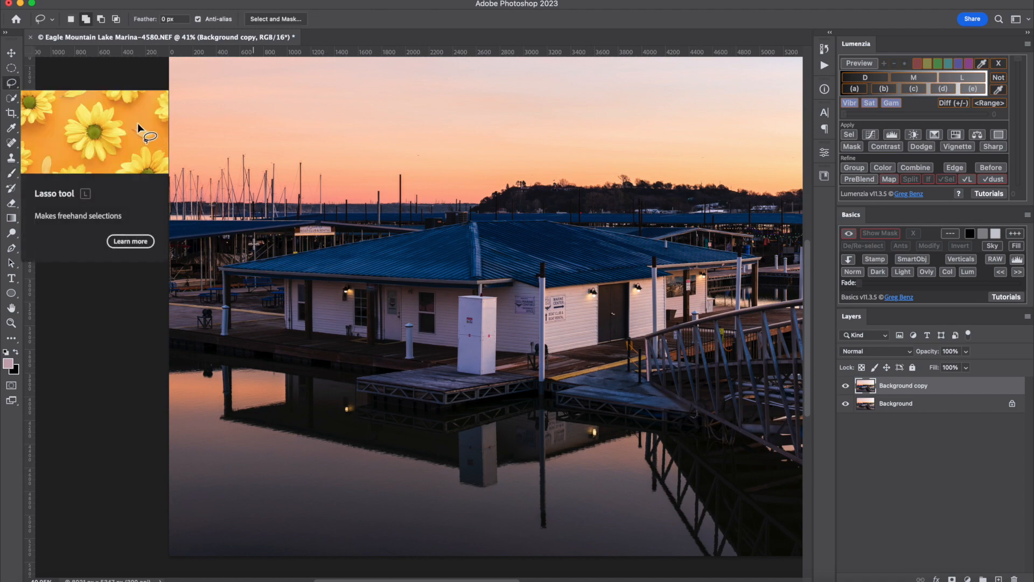
scroll(254, 244, "up", 3)
scroll(266, 338, "up", 5)
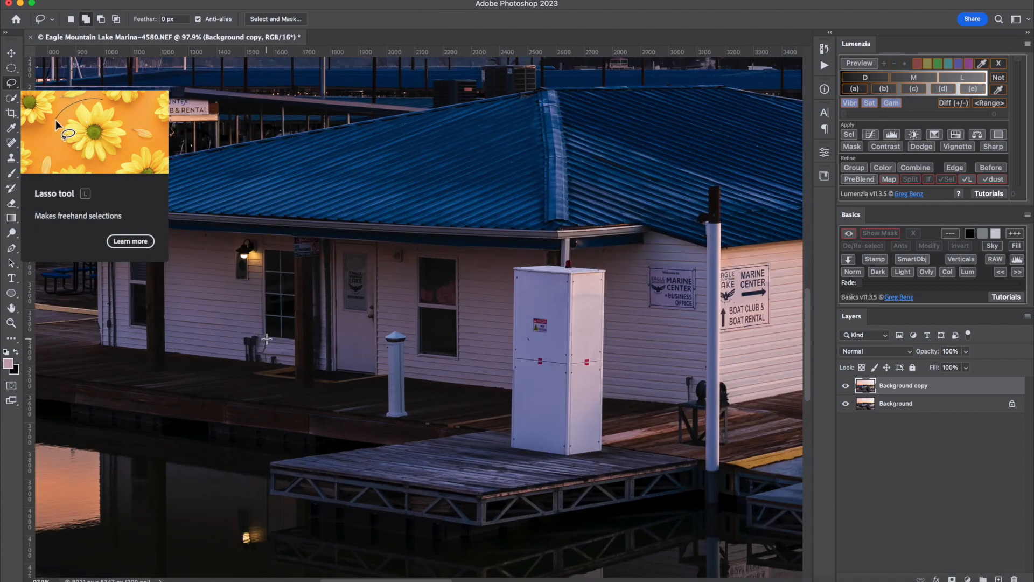
scroll(266, 339, "up", 5)
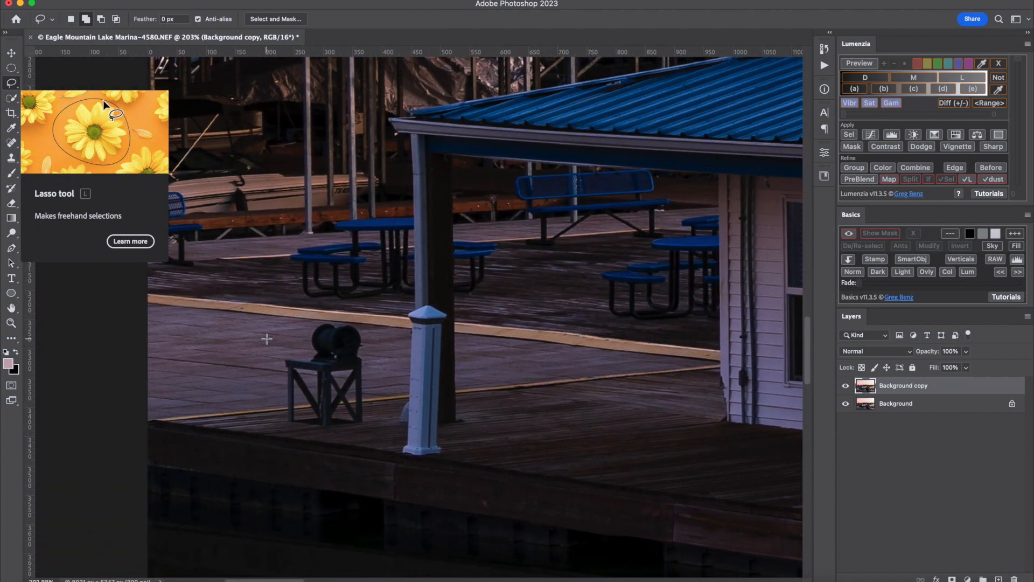
scroll(267, 338, "up", 2)
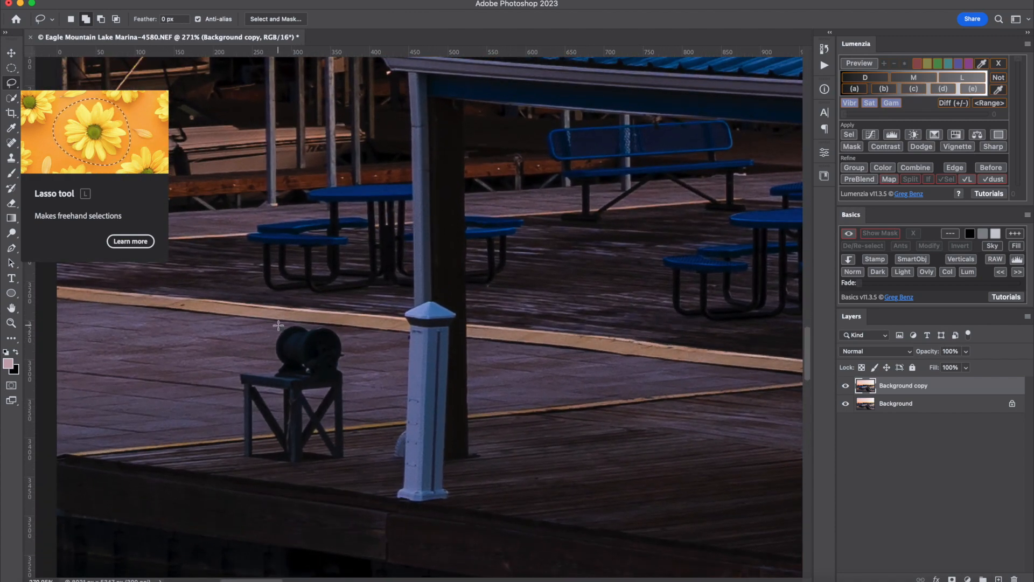
left_click_drag(278, 326, 270, 346)
left_click_drag(229, 387, 230, 409)
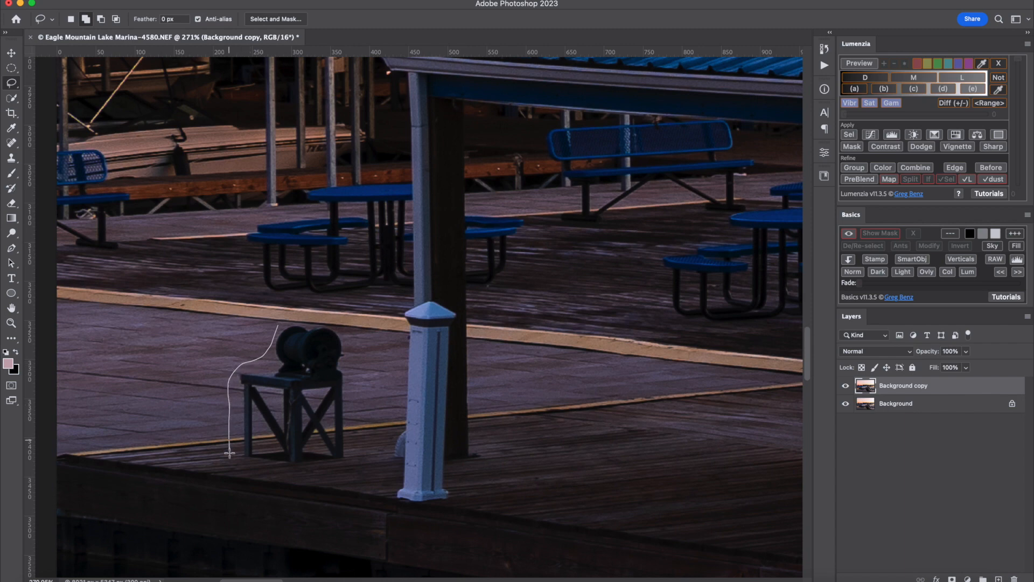
left_click_drag(245, 463, 352, 471)
left_click_drag(366, 430, 361, 383)
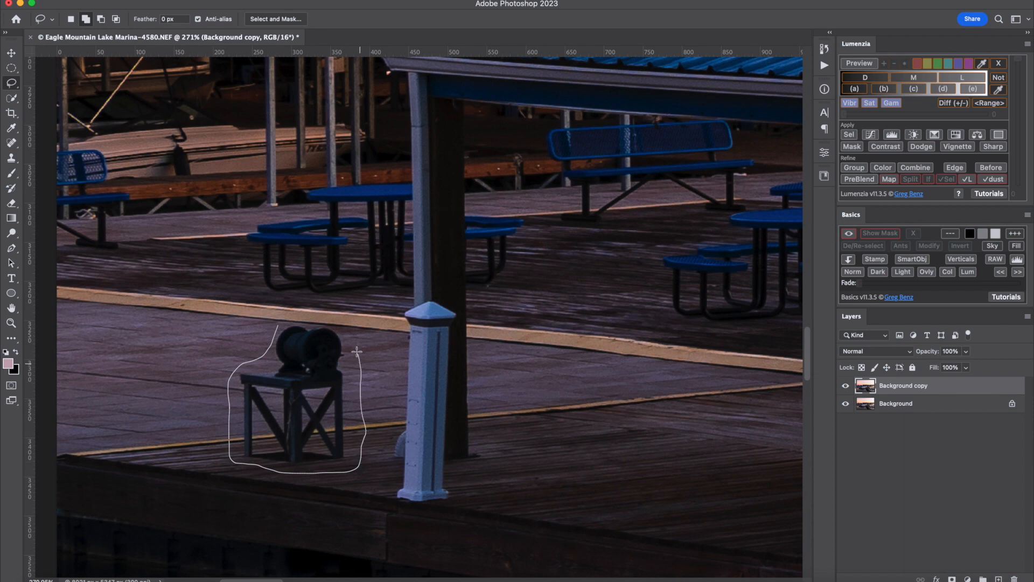
left_click_drag(335, 329, 275, 331)
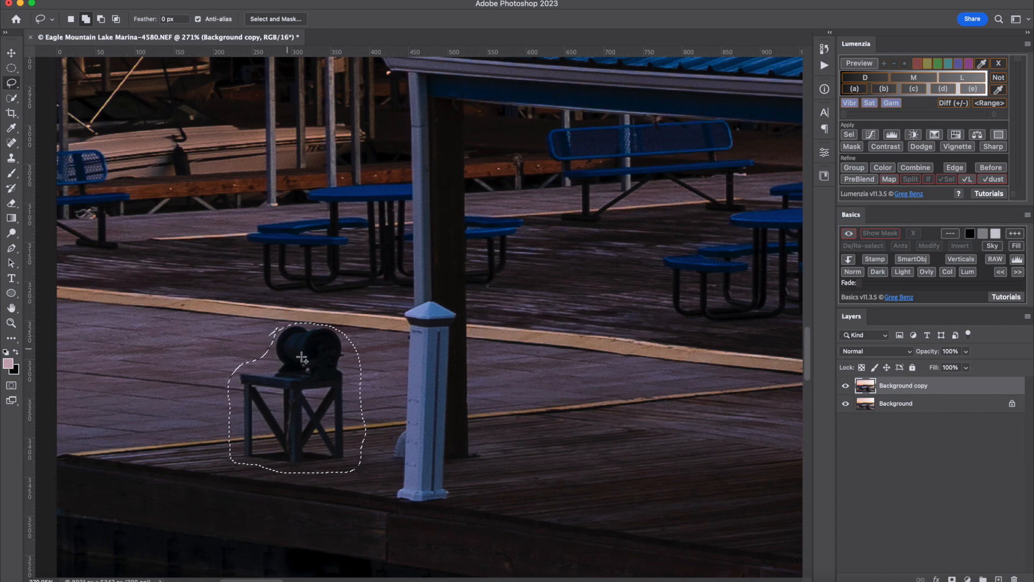
Step: Fill the selected reel and stand using Content-Aware contents at 100% opacity, then clear the selection
right_click(330, 427)
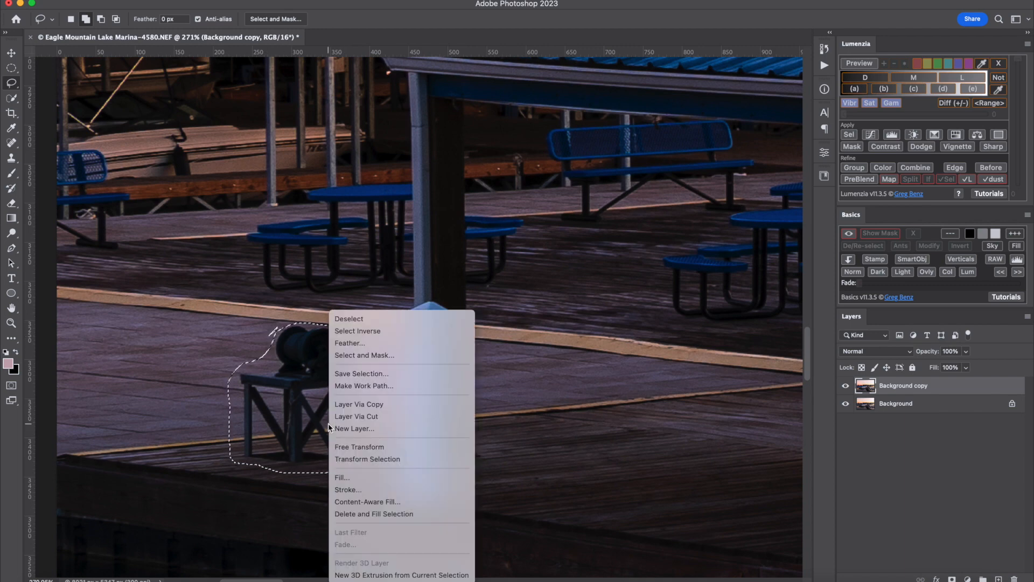
left_click(348, 483)
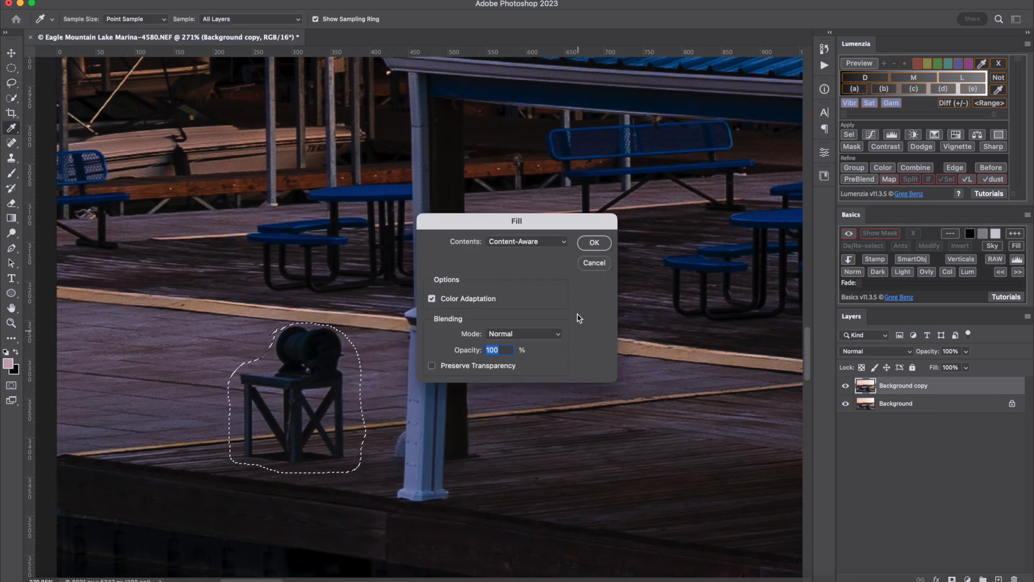
left_click(594, 243)
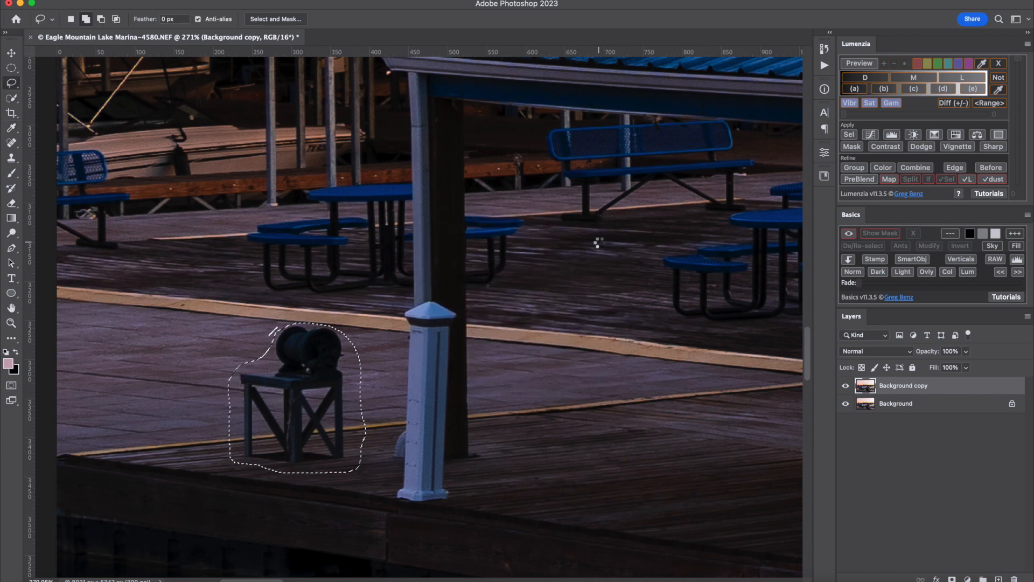
key("super+d")
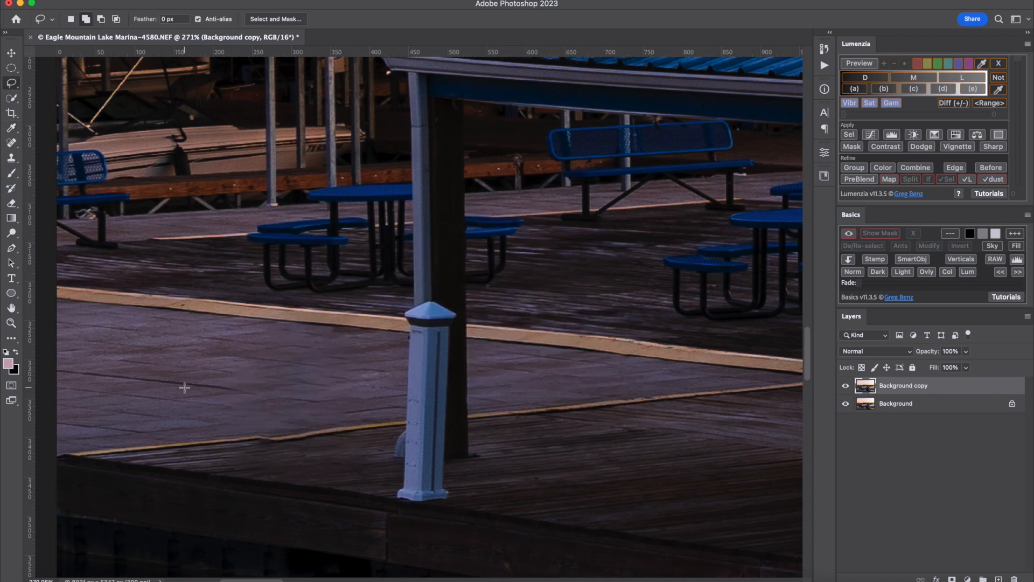
Step: Examine the filled deck area up close for leftover traces of the reel and stand
scroll(184, 387, "down", 3)
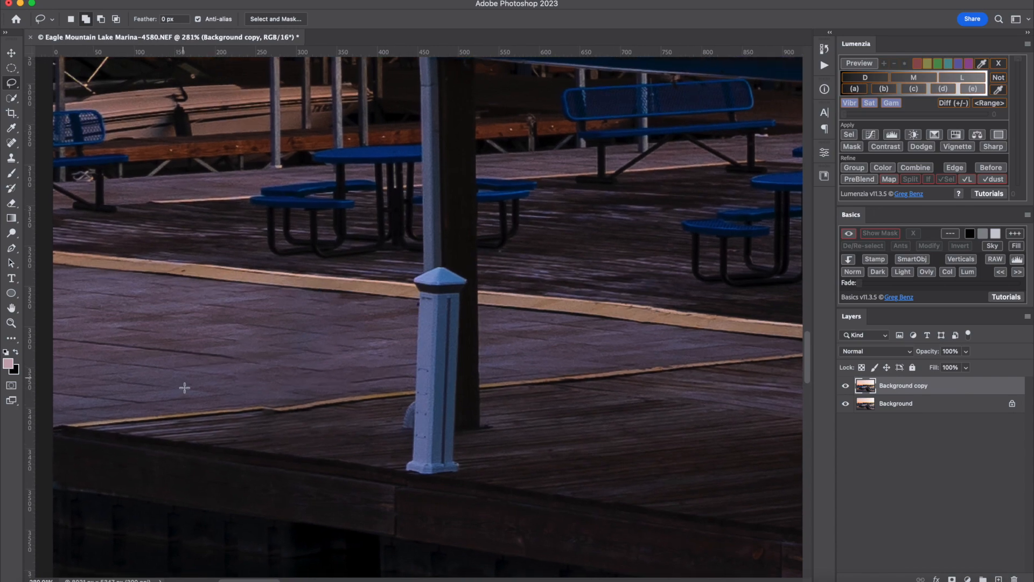
scroll(184, 388, "up", 4)
scroll(185, 387, "left", 2)
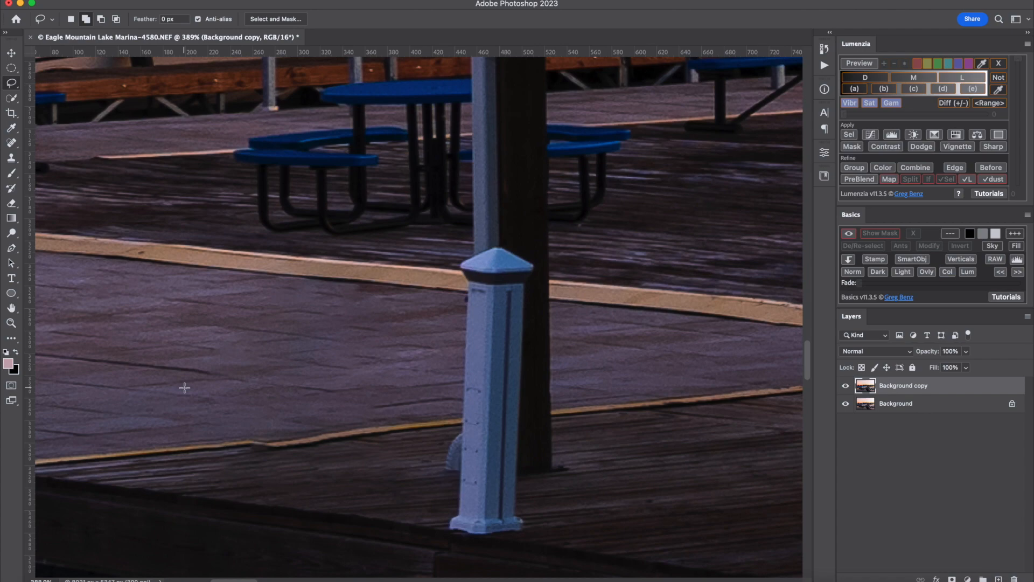
scroll(184, 387, "down", 5)
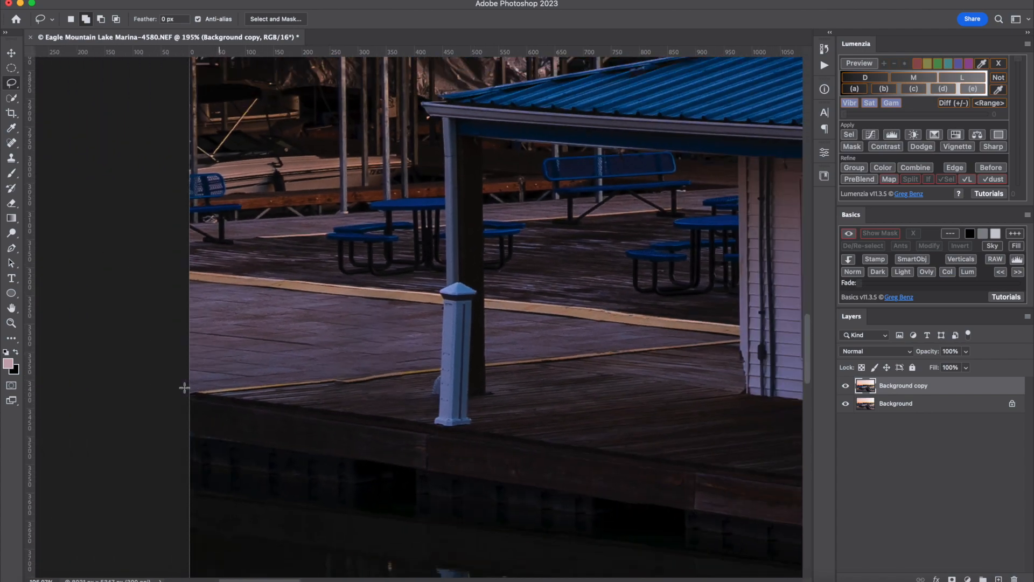
scroll(184, 387, "down", 3)
scroll(184, 388, "up", 3)
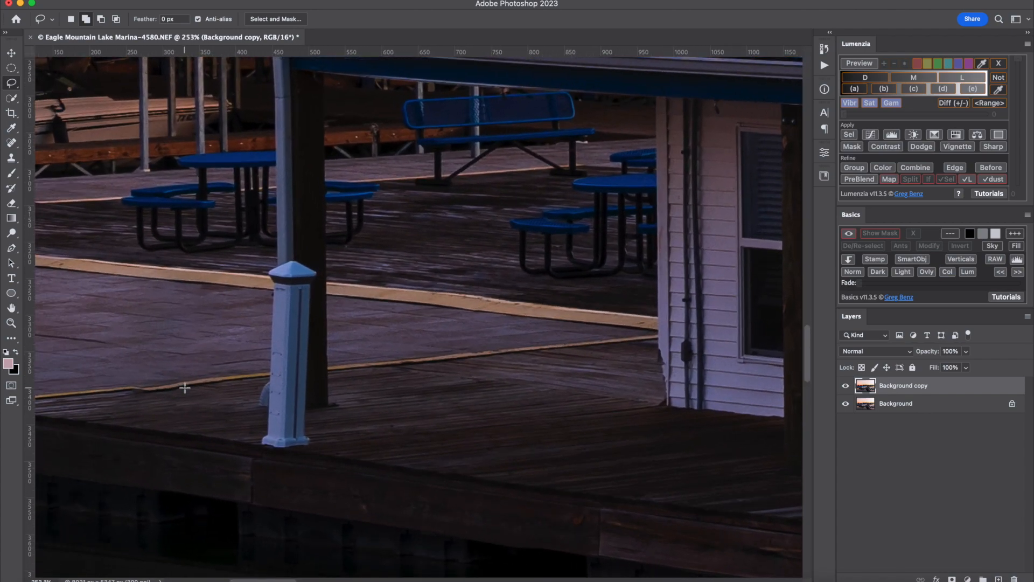
scroll(184, 387, "up", 2)
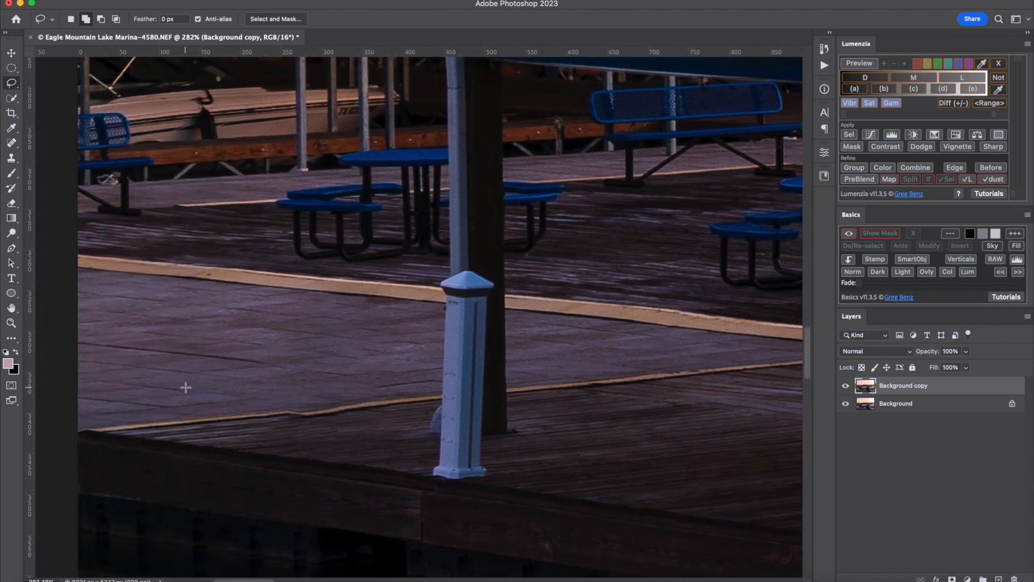
scroll(185, 388, "up", 2)
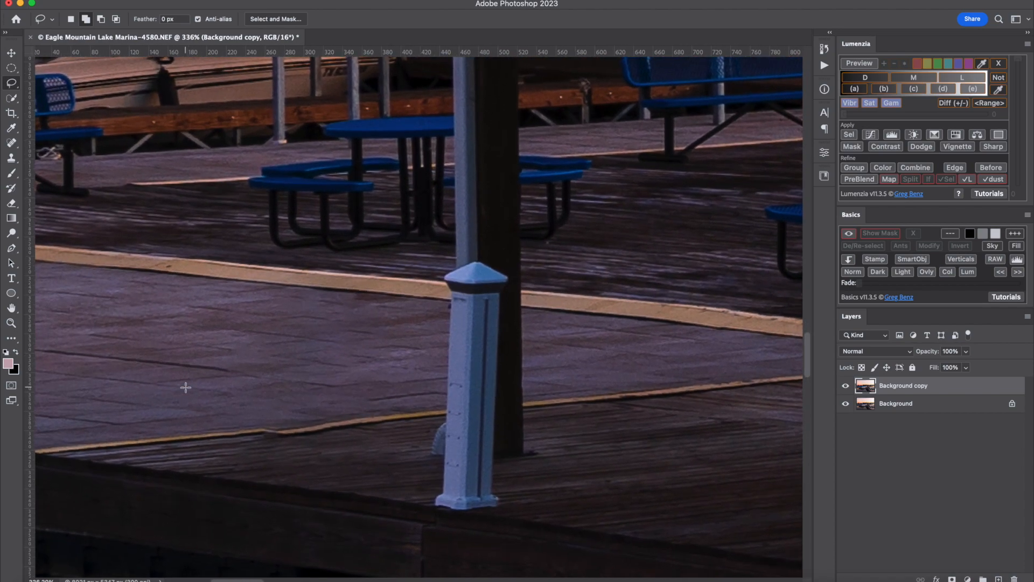
Step: Fit the whole marina photo in view and save the retouched document
scroll(184, 388, "down", 5)
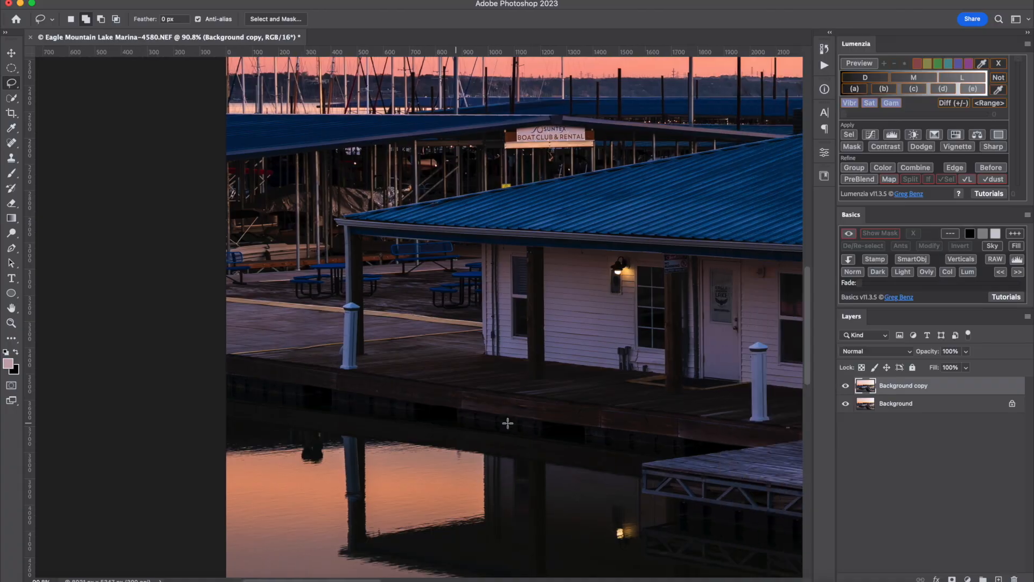
scroll(507, 423, "down", 10)
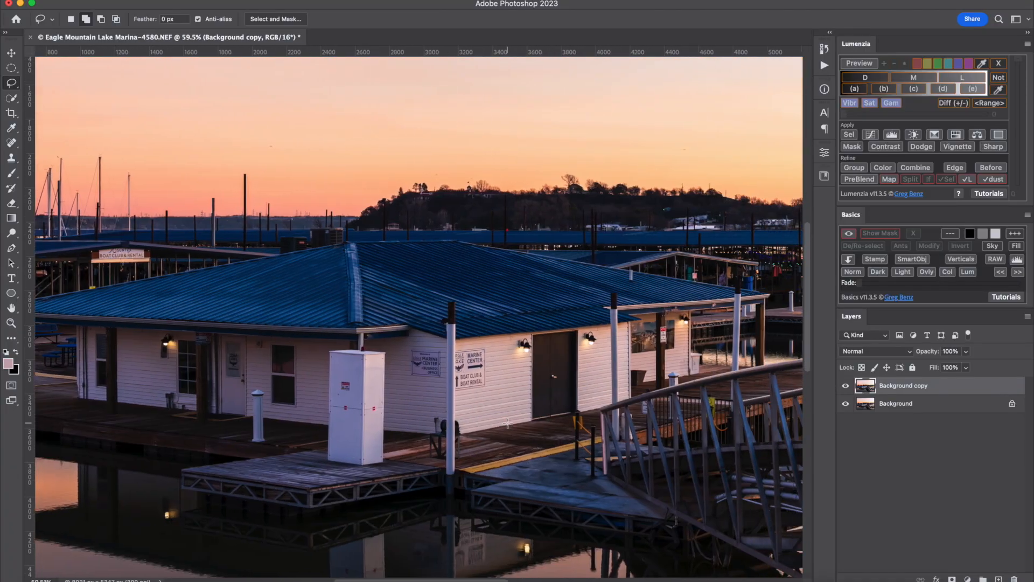
scroll(508, 423, "down", 3)
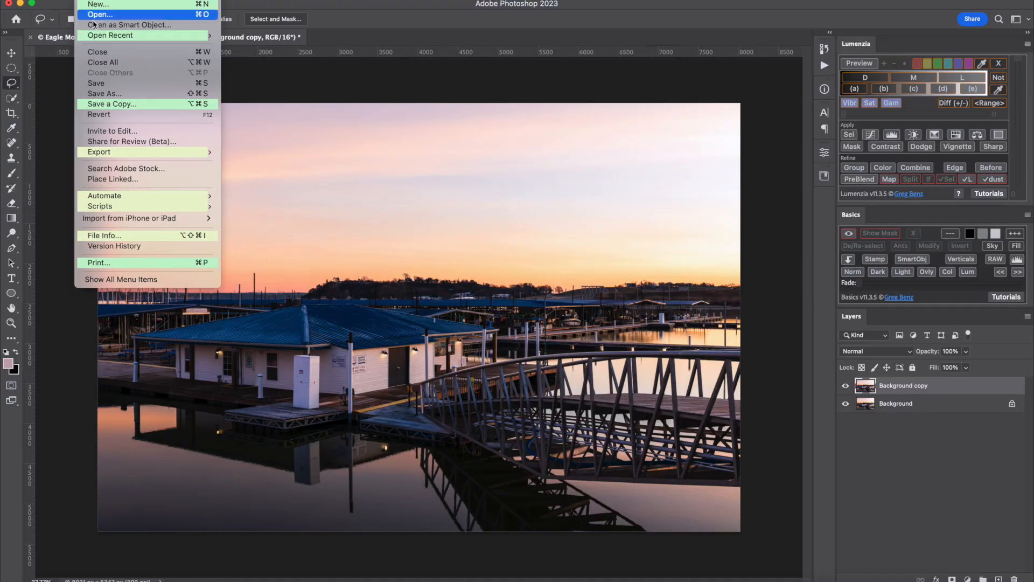
left_click(95, 84)
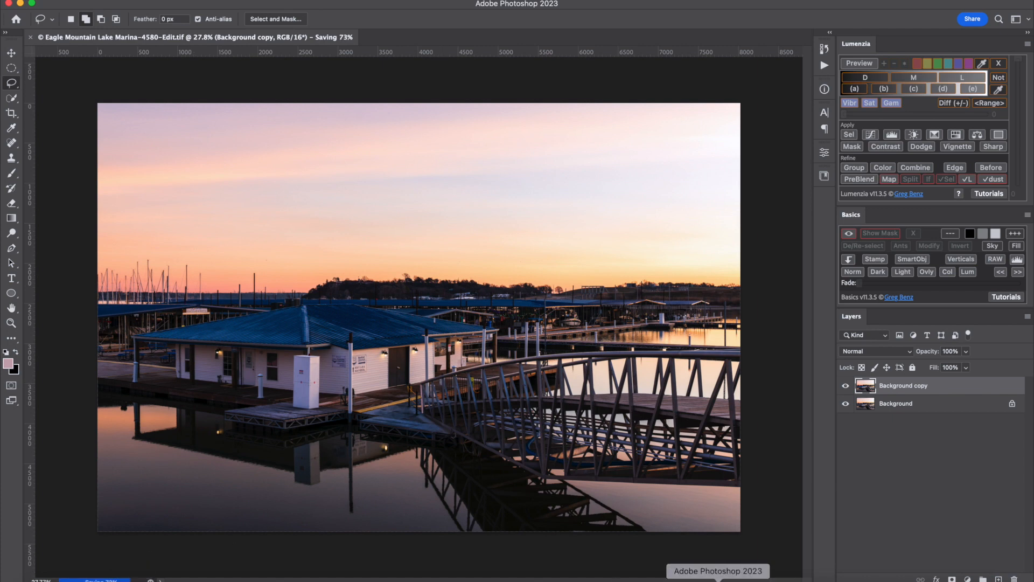
Step: Switch to Lightroom Classic and show the original NEF beside the edited TIFF in the Library's Compare view
left_click(748, 579)
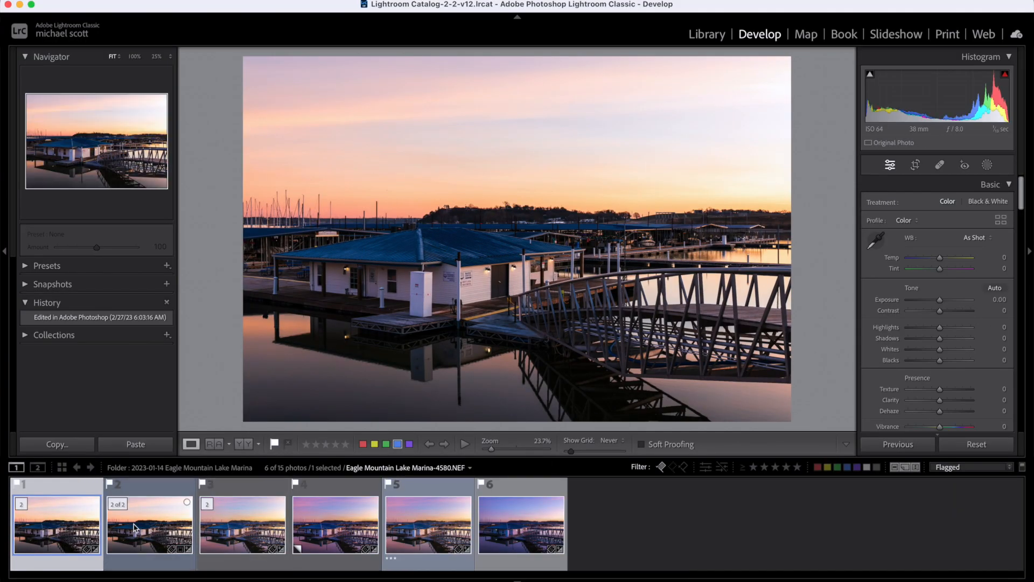
left_click(137, 528)
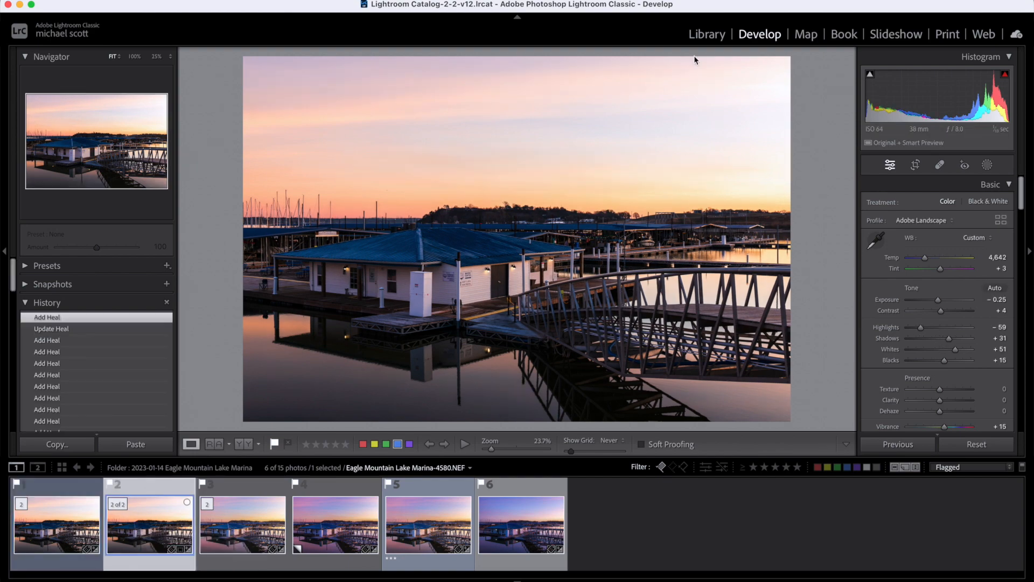
left_click(718, 37)
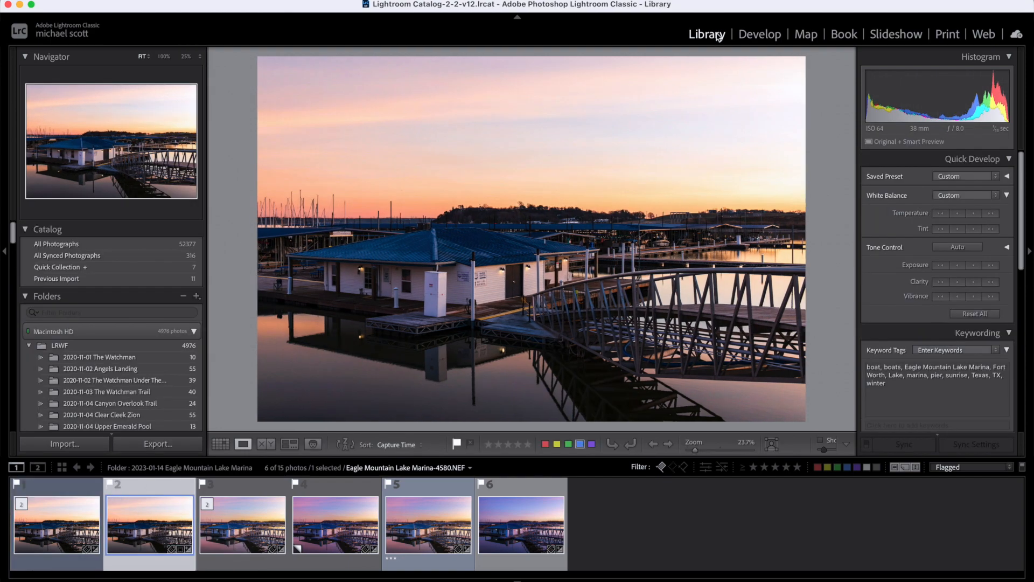
left_click(266, 443)
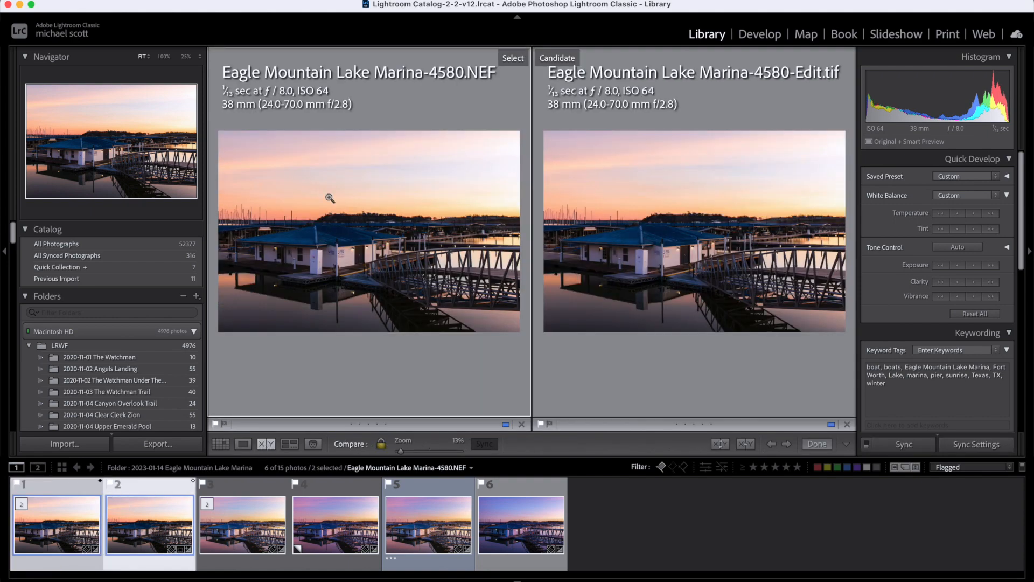
Step: Compare the deck area around the reel closely in the original NEF and the edited TIFF
left_click(237, 267)
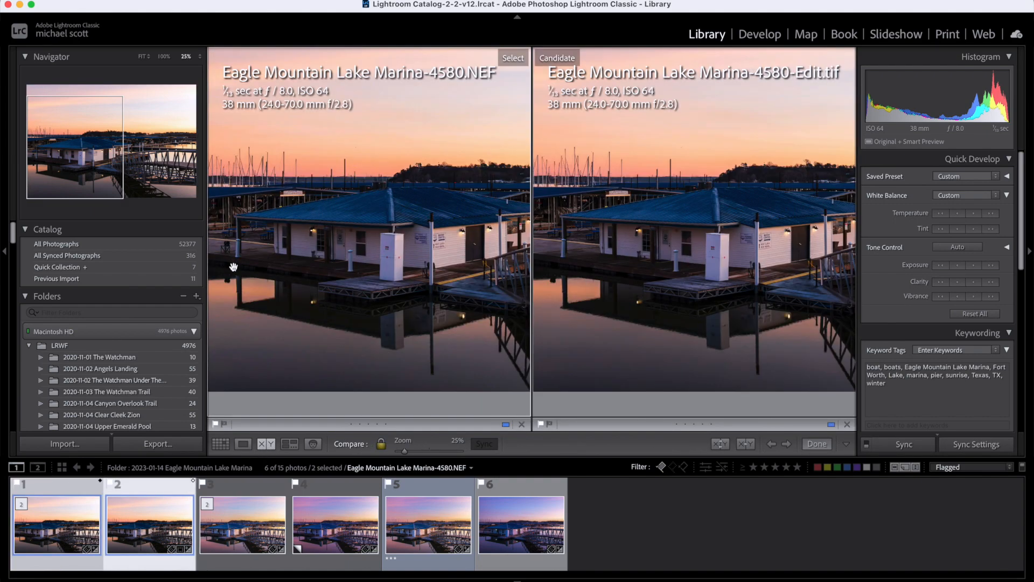
key("super+equal")
key("super+equal")
key("super+equal")
key("super+equal")
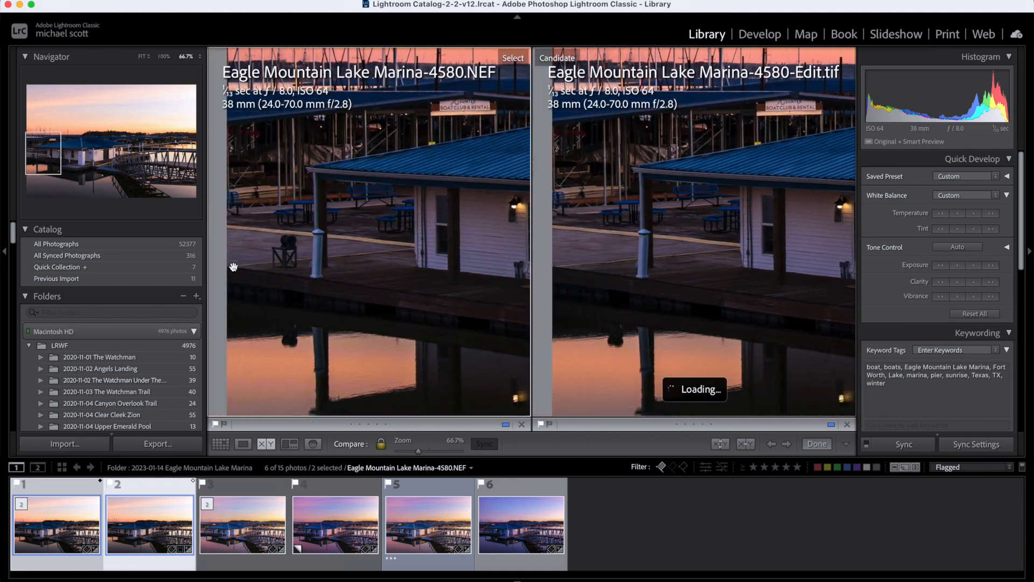
scroll(233, 267, "left", 3)
scroll(233, 267, "down", 3)
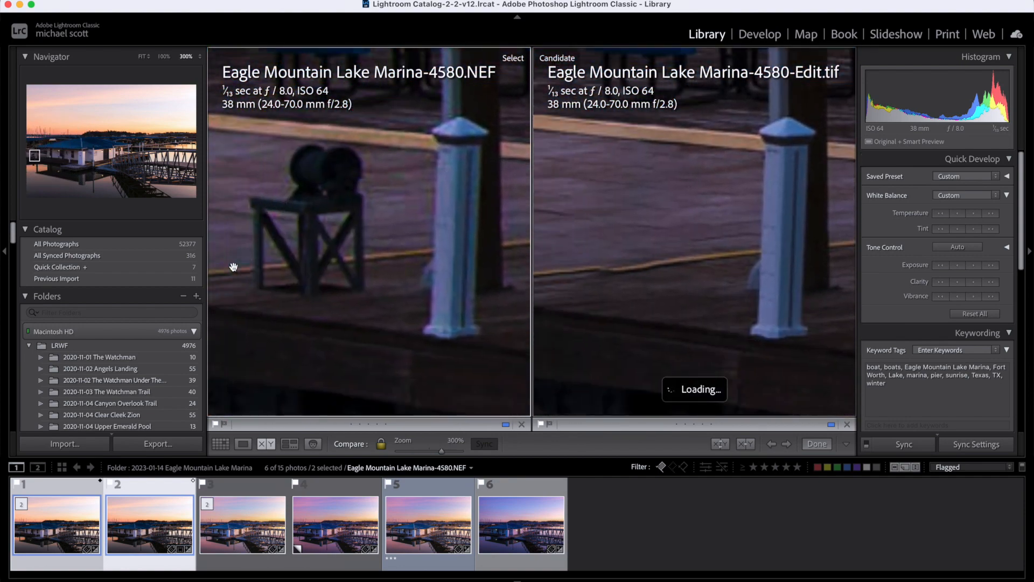
key("super+minus")
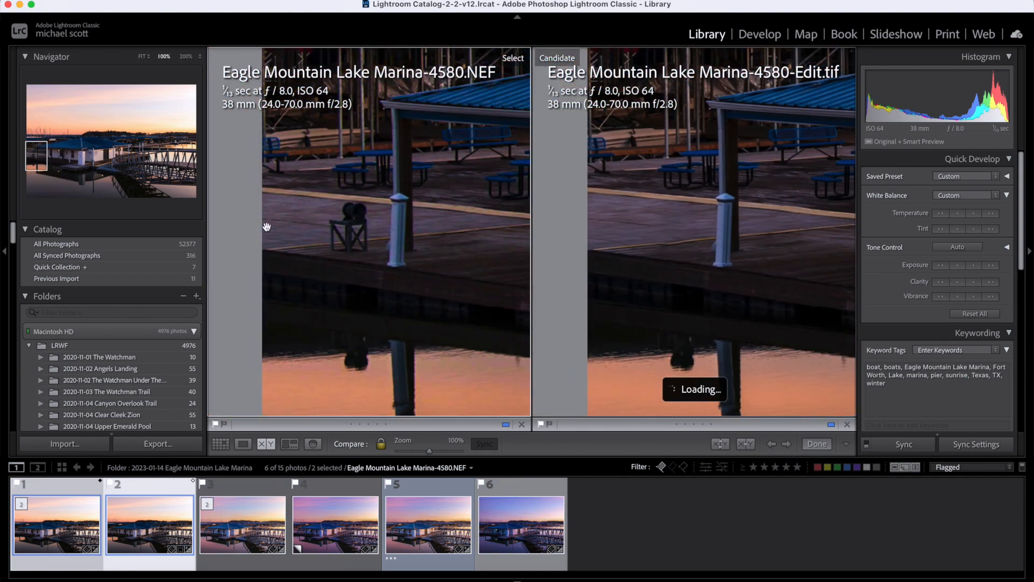
key("super+equal")
key("super+equal")
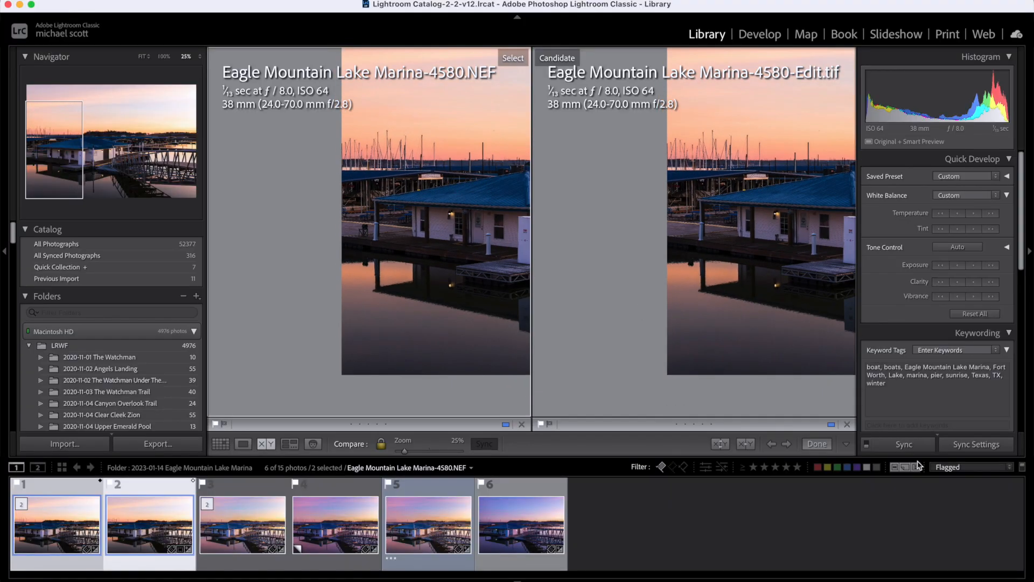
Step: Close the comparison and view the edited TIFF and the original NEF in turn at full-photo size
left_click(817, 443)
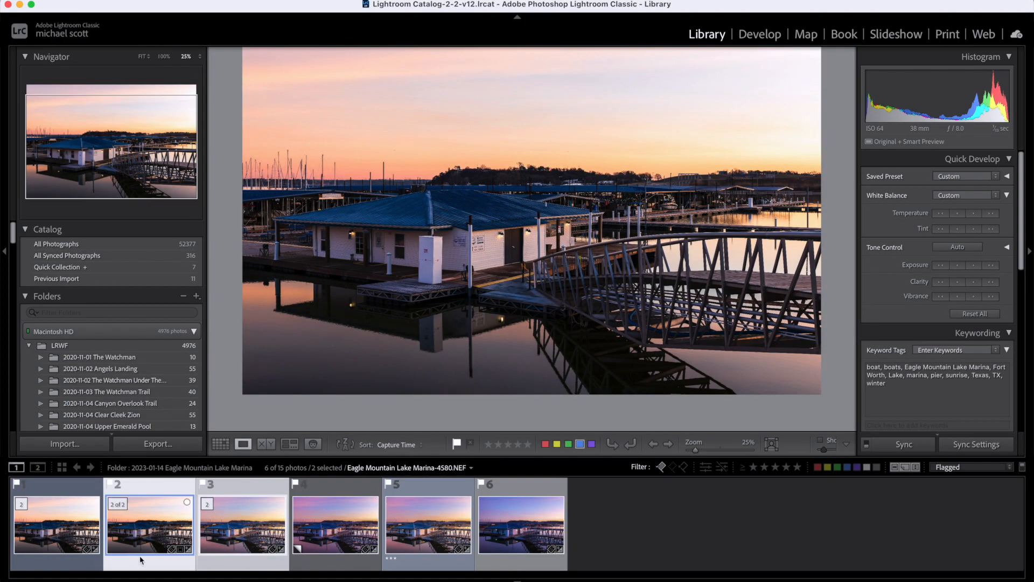
left_click(62, 539)
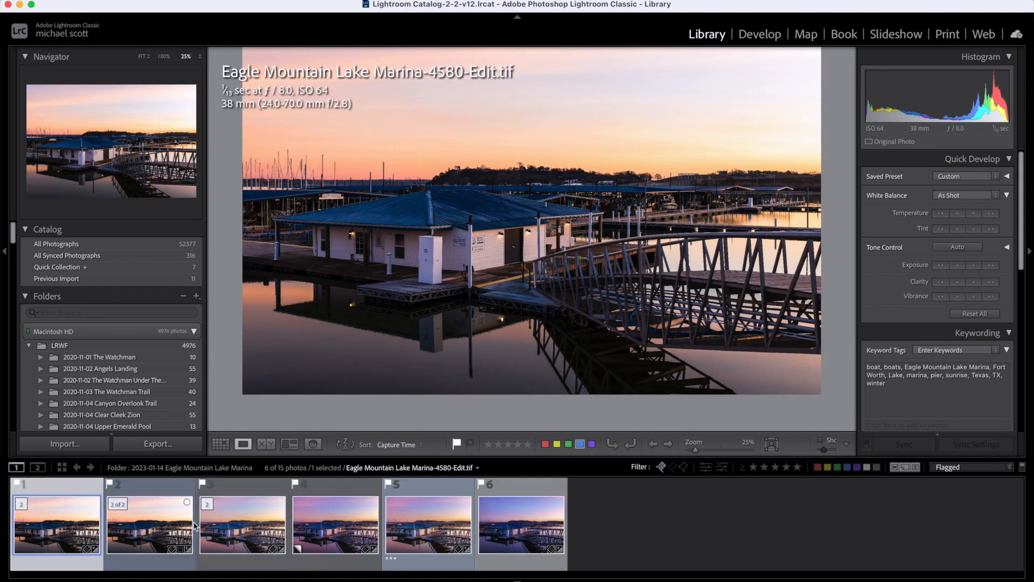
left_click(191, 526)
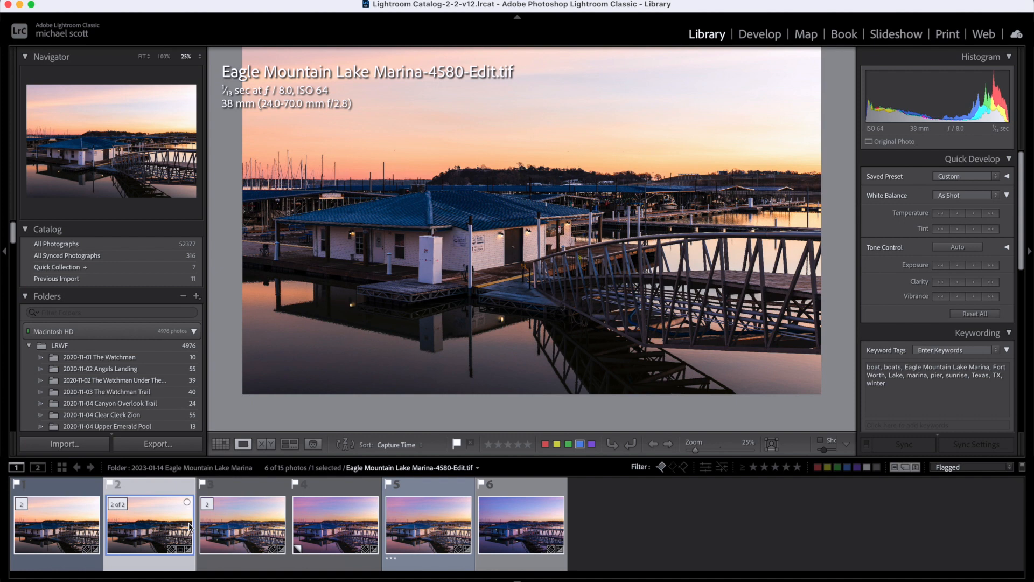
left_click(51, 537)
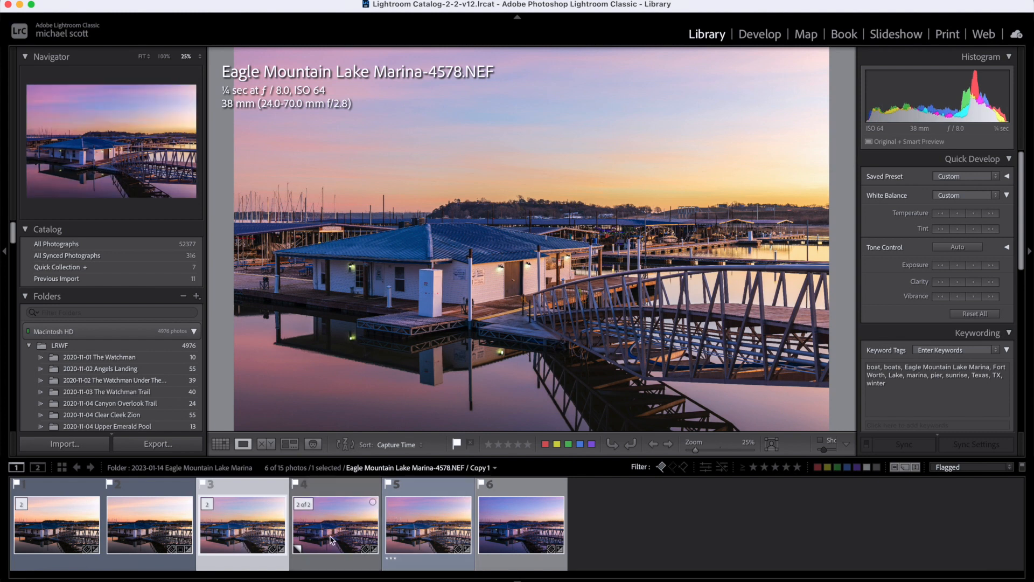
Step: Select Eagle Mountain Lake Marina-4578.NEF together with its virtual copy and examine the external editing options for the pair
left_click(344, 540)
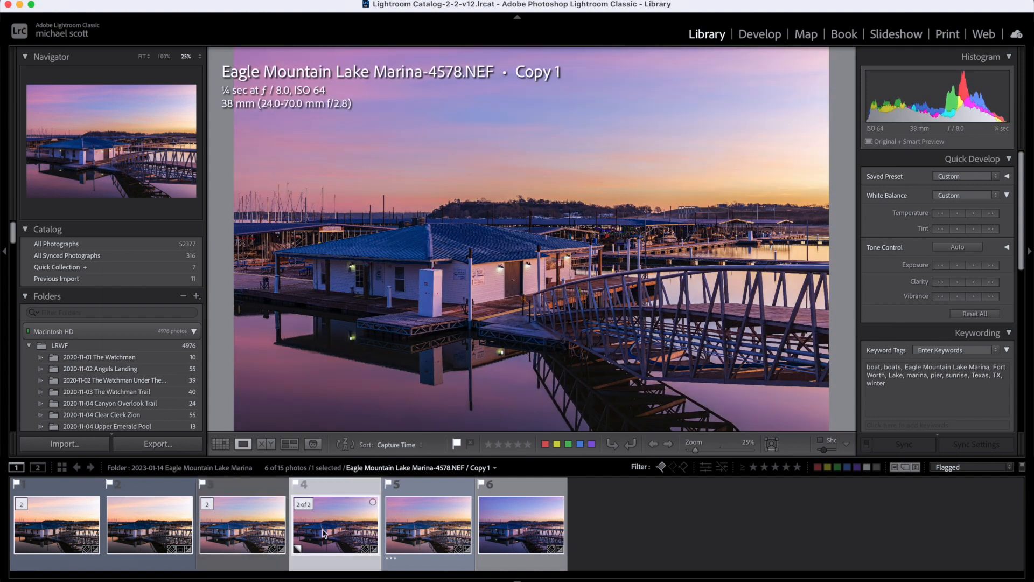
left_click(251, 533, "super")
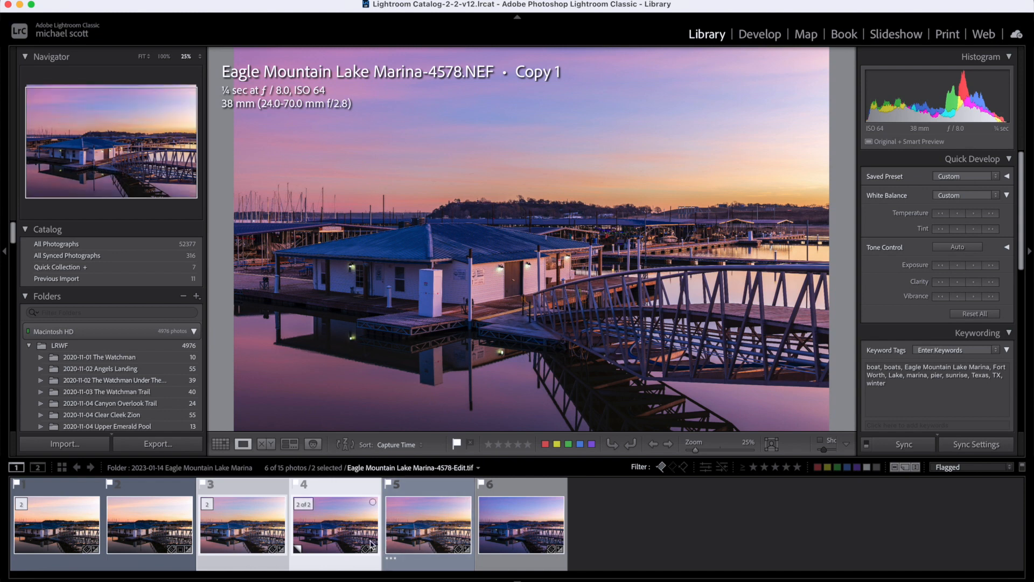
right_click(258, 527)
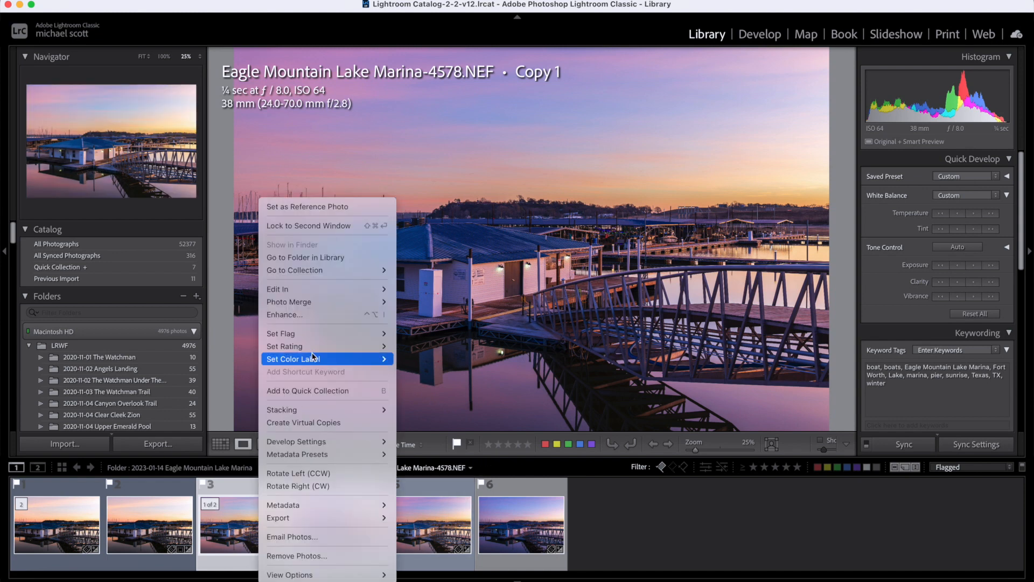
mouse_move(344, 289)
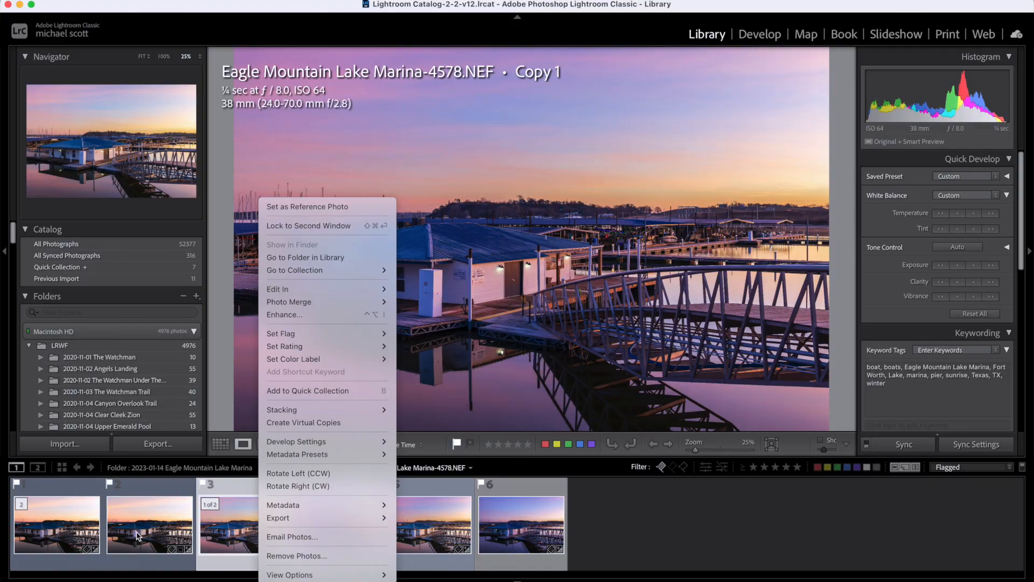
Step: View Eagle Mountain Lake Marina-4580.NEF and its edited TIFF in turn, with the whole photo fitted in view
left_click(136, 536)
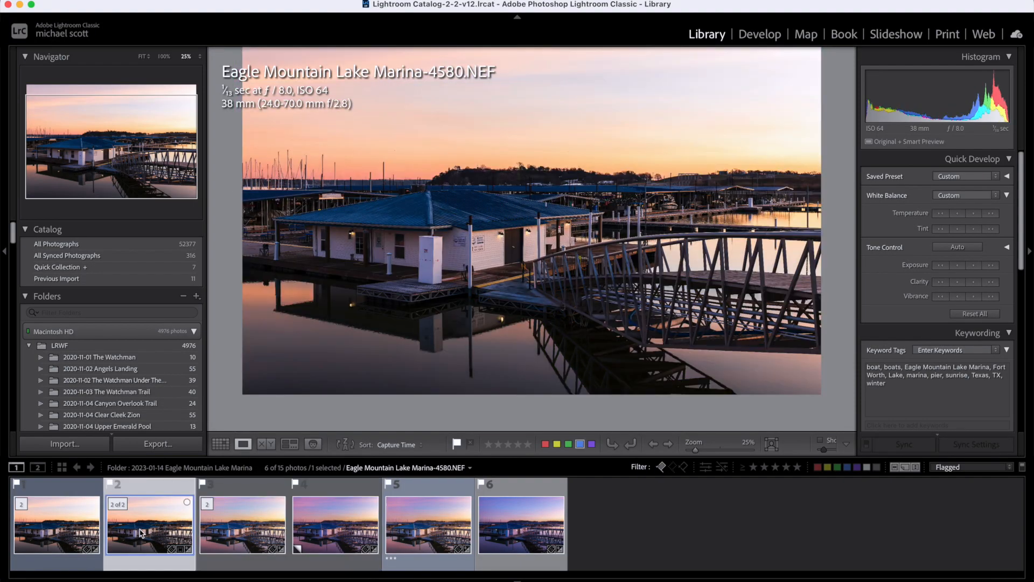
left_click(75, 535)
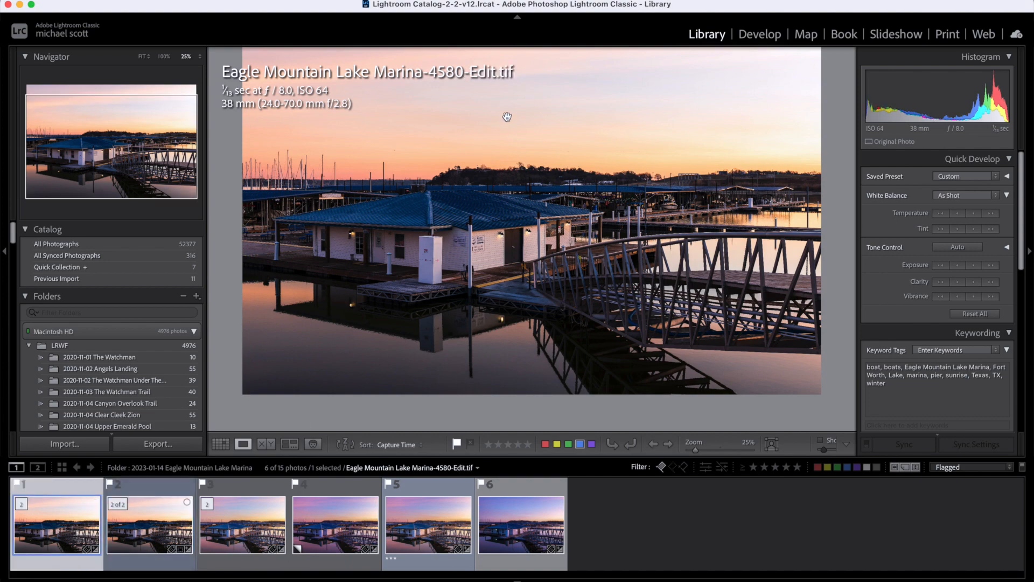
scroll(482, 251, "up", 1)
scroll(481, 252, "up", 1)
scroll(481, 252, "down", 3)
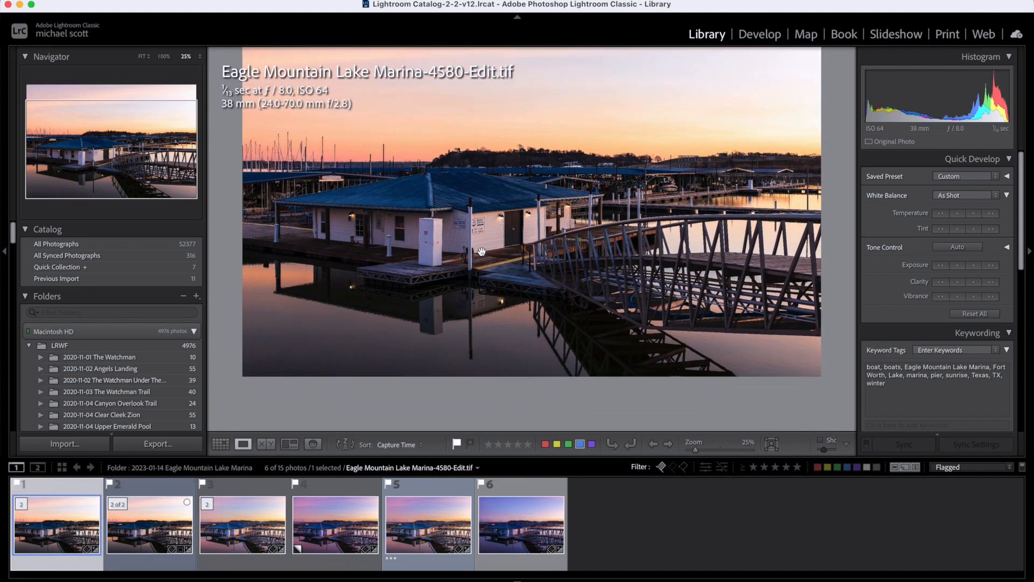
key("super+minus")
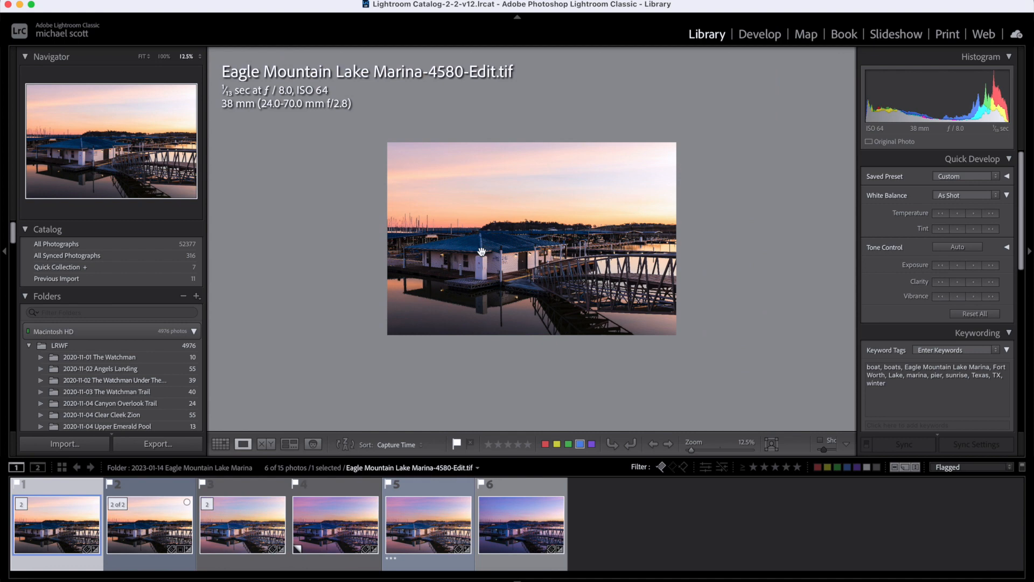
left_click(482, 252)
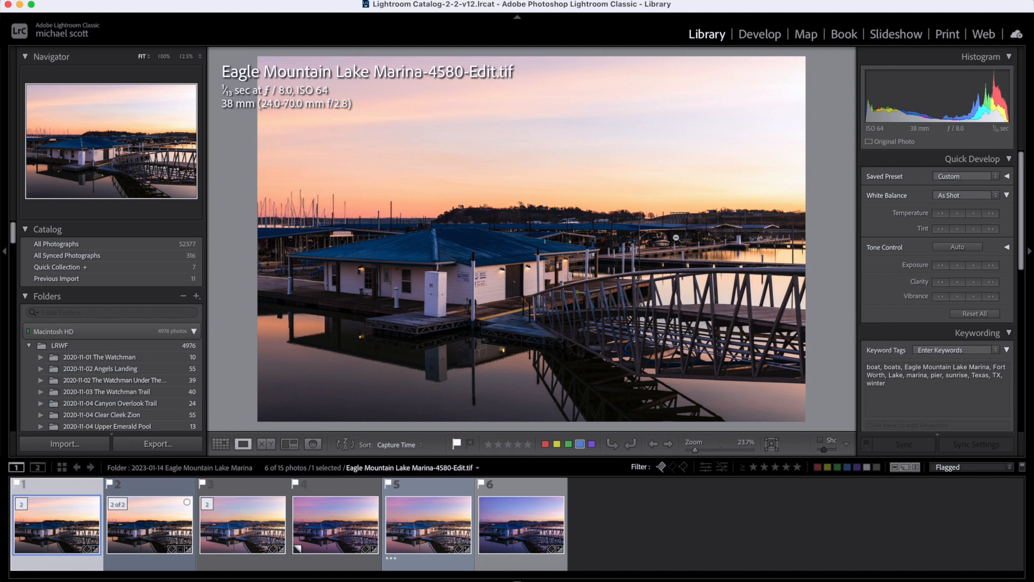
left_click(169, 533)
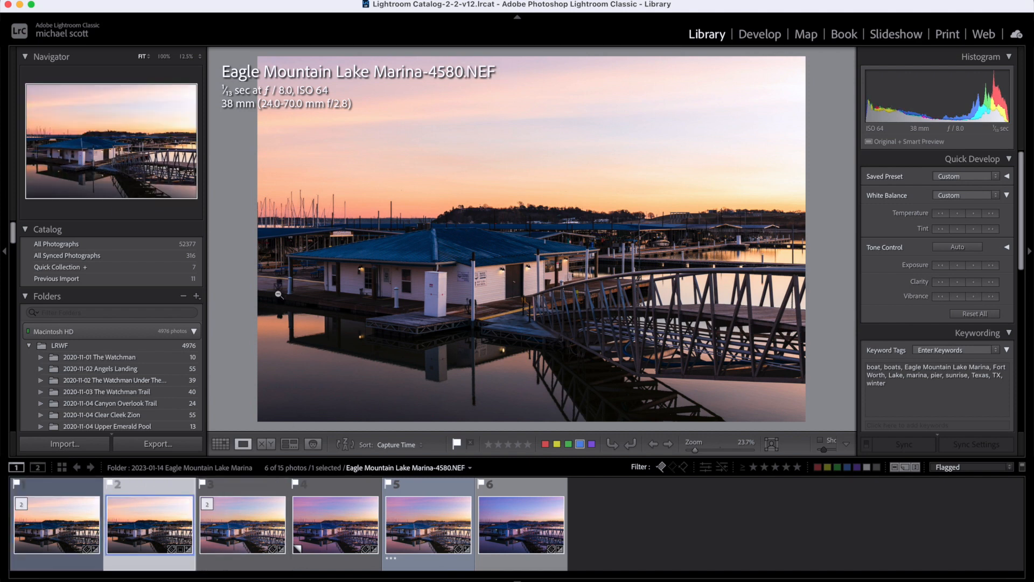
Step: Review the What to Edit choices for opening Eagle Mountain Lake Marina-4580-Edit.tif in Adobe Photoshop 2023, and cancel without editing
left_click(75, 529)
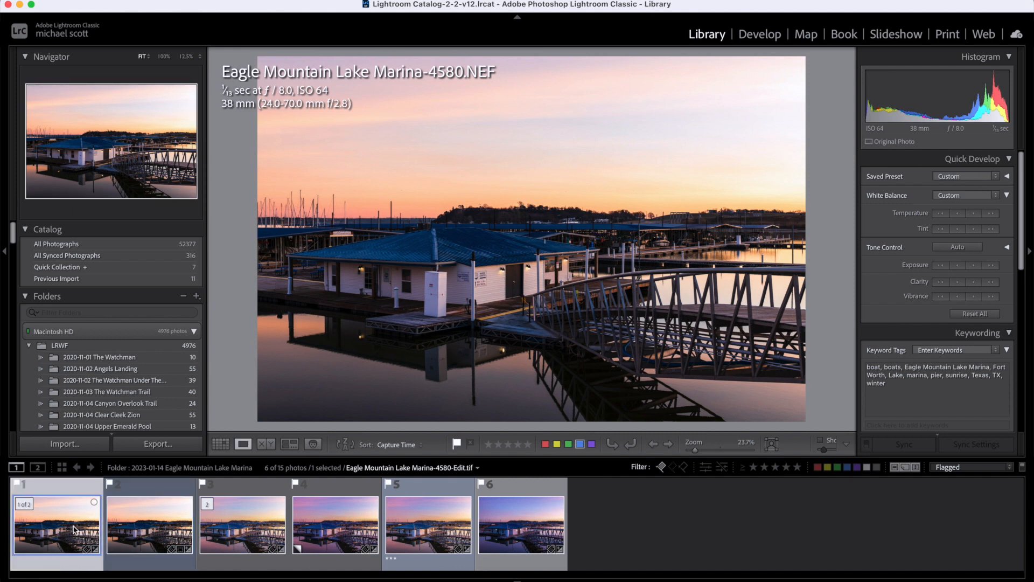
right_click(75, 529)
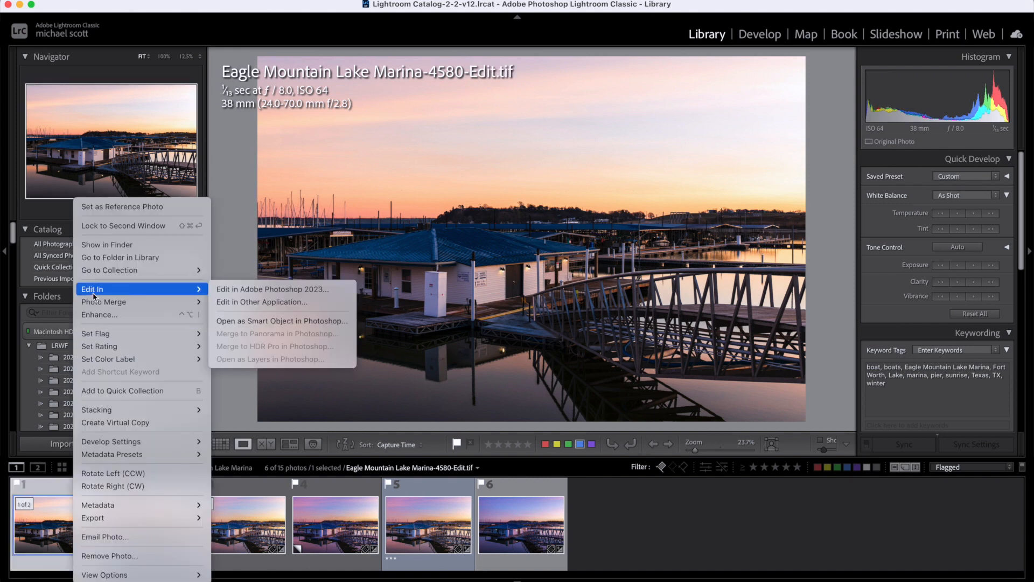
mouse_move(193, 289)
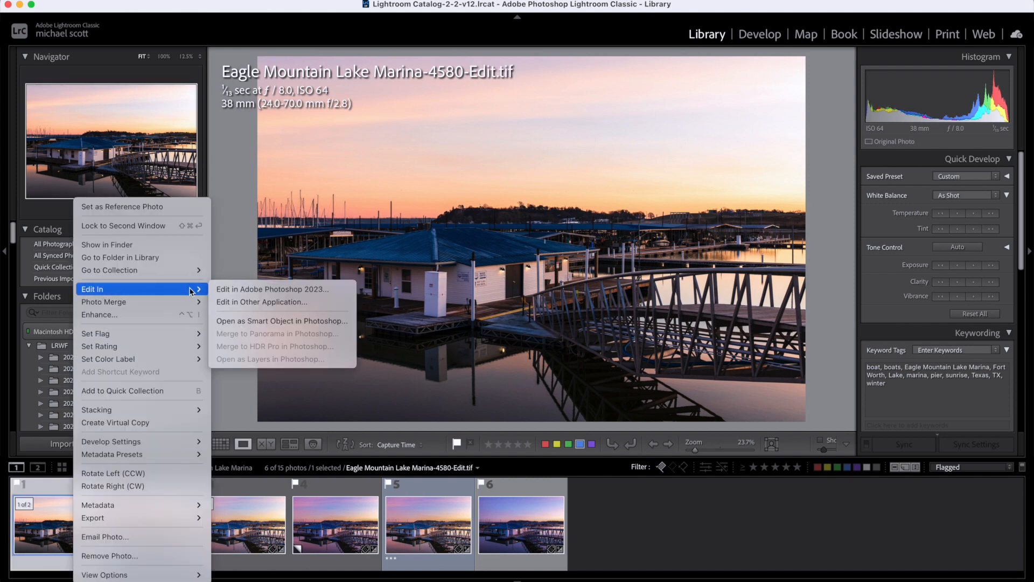
left_click(242, 289)
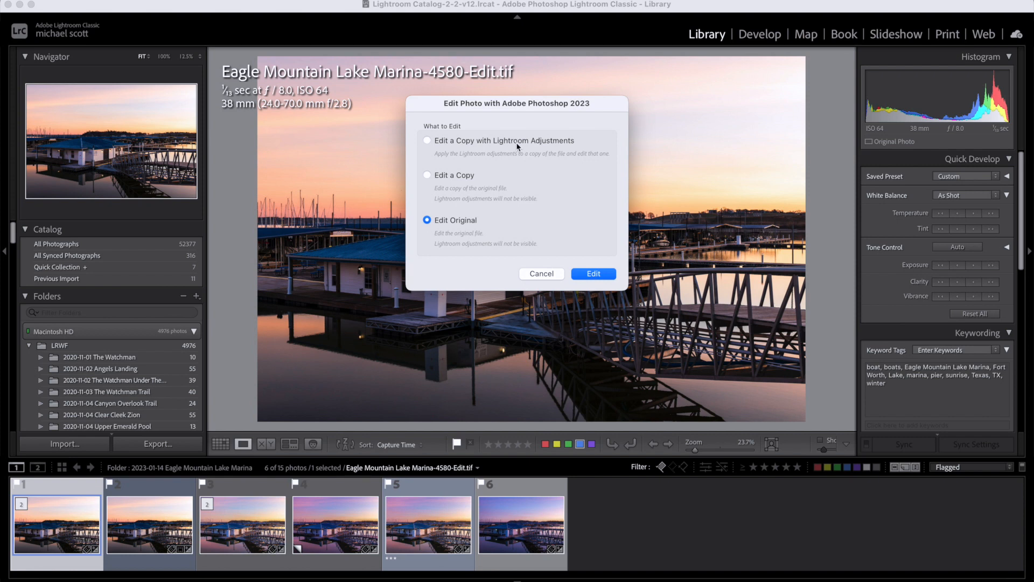
left_click(548, 276)
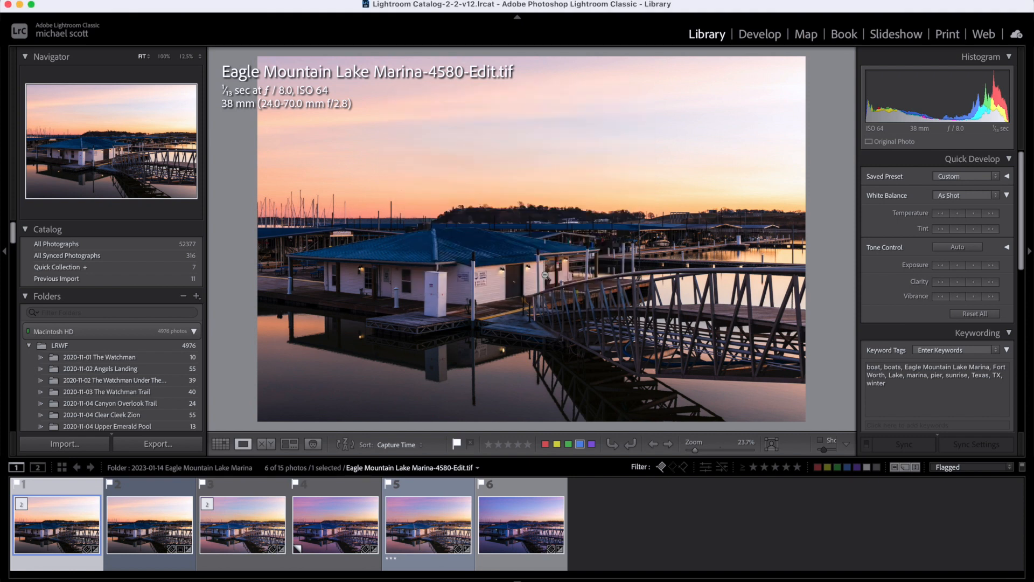